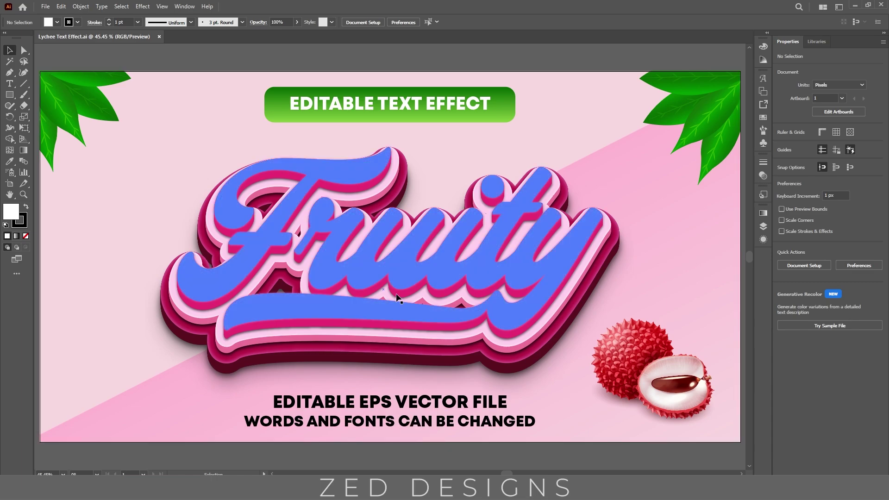
# Step: Delete the existing layered Fruity artwork and add a new point text reading "Fruity" on the artboard
pyautogui.click(396, 293)
pyautogui.press('Delete')
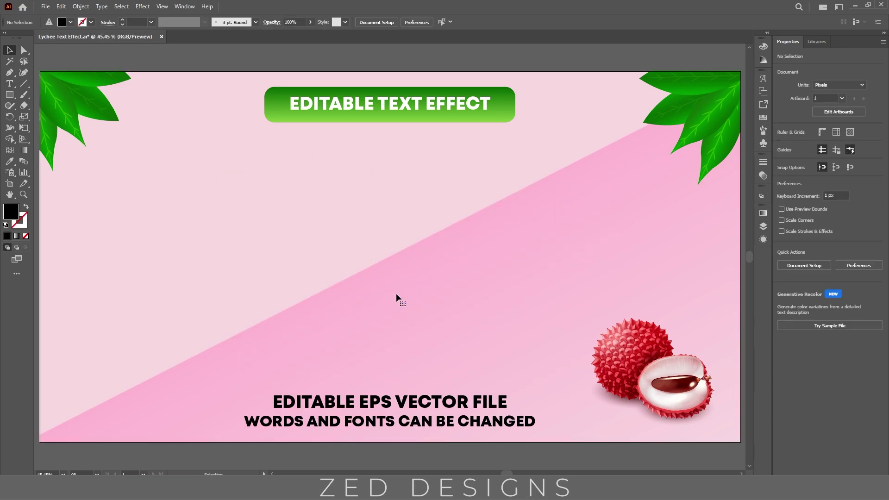
pyautogui.press('t')
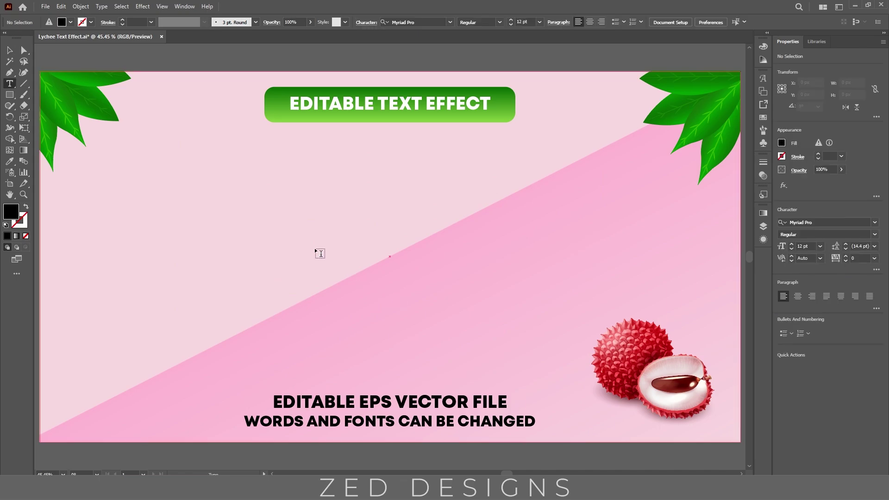
pyautogui.click(313, 248)
pyautogui.write('Fruity')
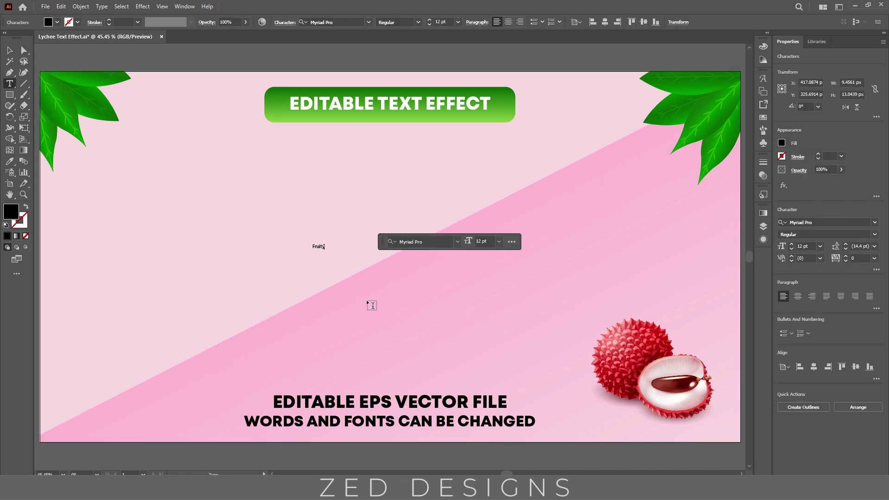
pyautogui.press('Escape')
# Step: Set the Fruity text to 400 pt in the Capitaly Script PERSONAL USE Regular font
pyautogui.click(442, 22)
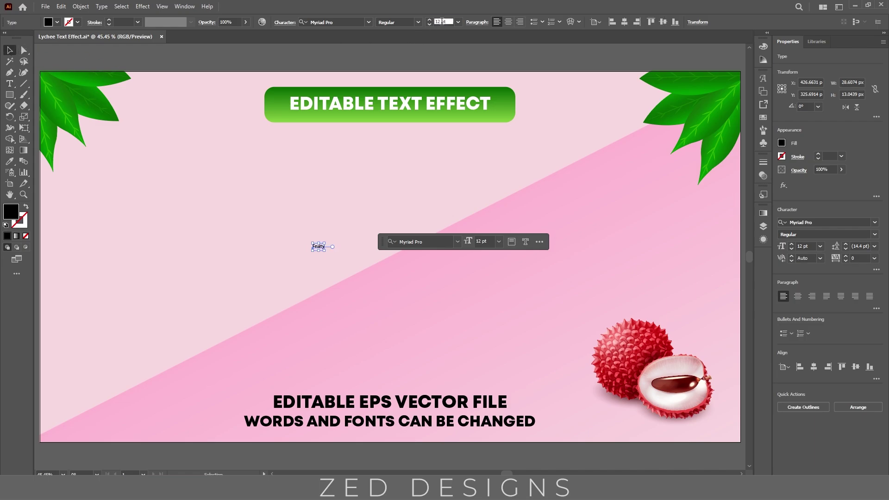
pyautogui.write('400')
pyautogui.press('Return')
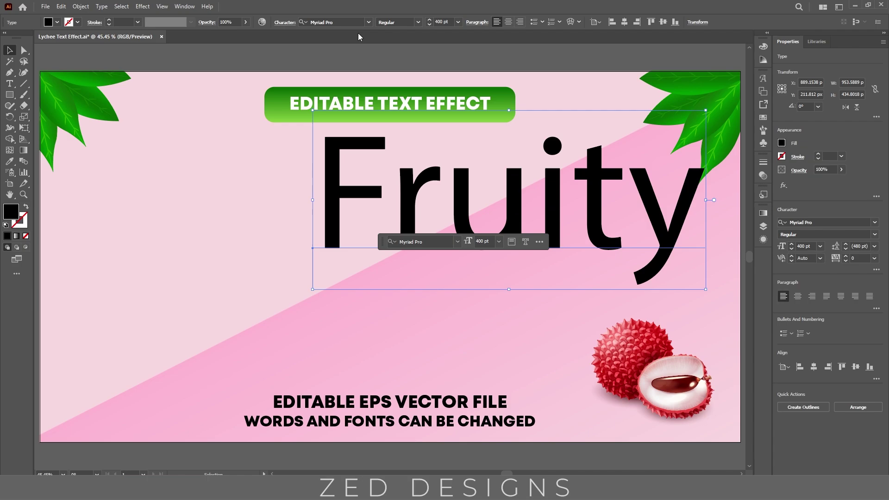
pyautogui.click(346, 23)
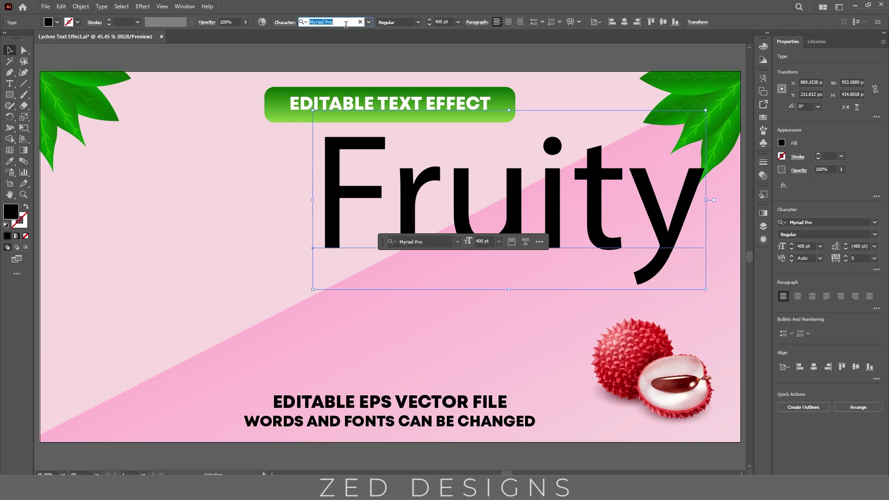
pyautogui.write('capt')
pyautogui.press('BackSpace')
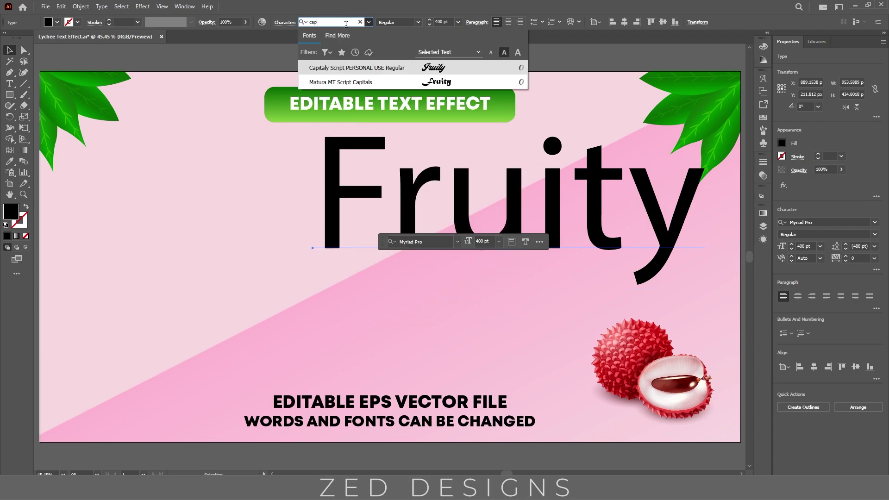
pyautogui.click(341, 68)
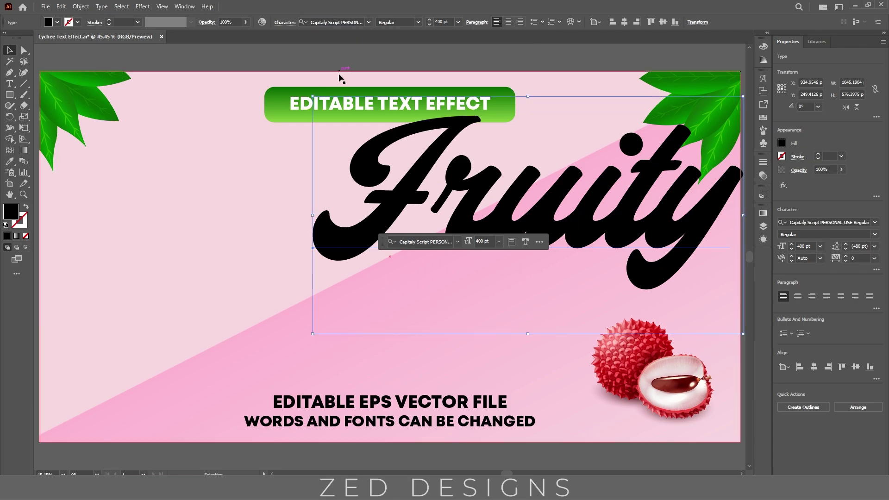
# Step: Centre the text's paragraph alignment and align it to the horizontal and vertical centre of the artboard
pyautogui.click(508, 22)
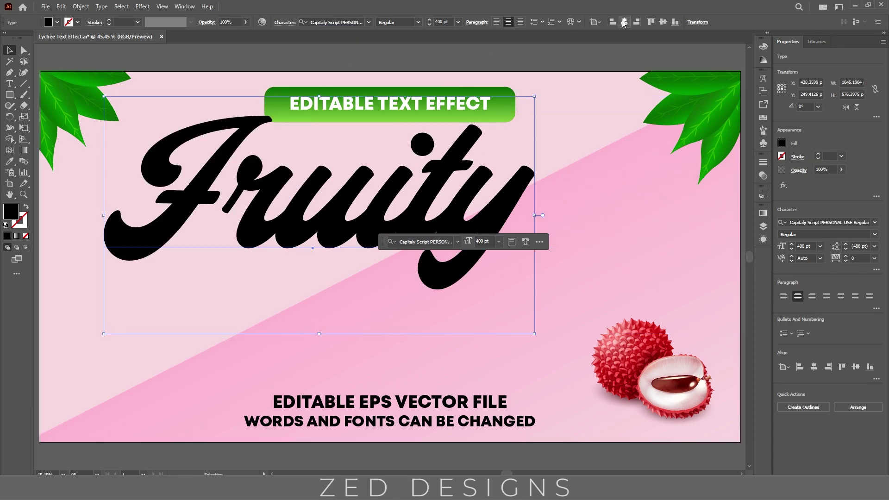
pyautogui.click(624, 22)
pyautogui.click(663, 21)
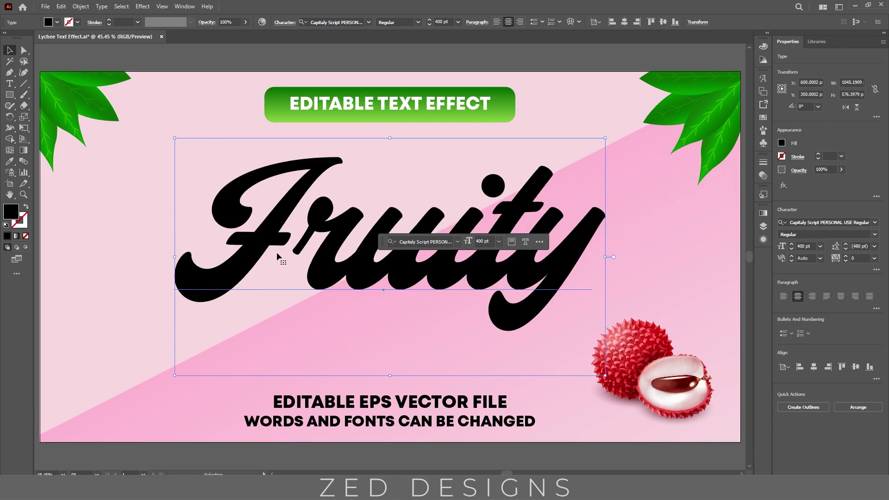
# Step: Replace the F with its alternate glyph with the extended top stroke and the y with its long underline swash alternate
pyautogui.doubleClick(277, 251)
pyautogui.moveTo(245, 234); pyautogui.dragTo(219, 234)
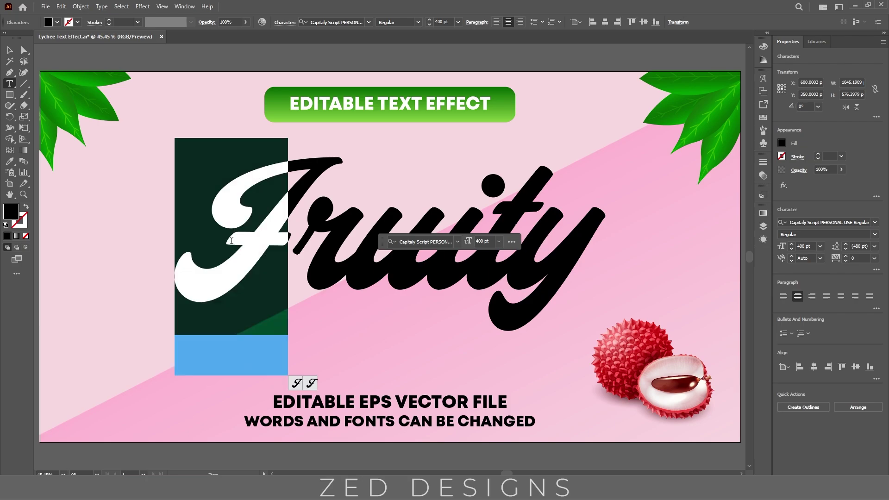
pyautogui.click(311, 383)
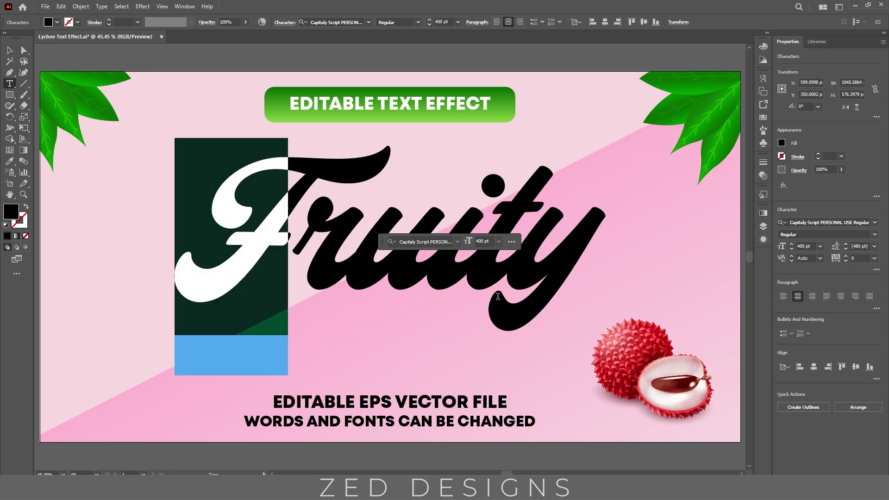
pyautogui.click(521, 289)
pyautogui.moveTo(538, 286); pyautogui.dragTo(550, 284)
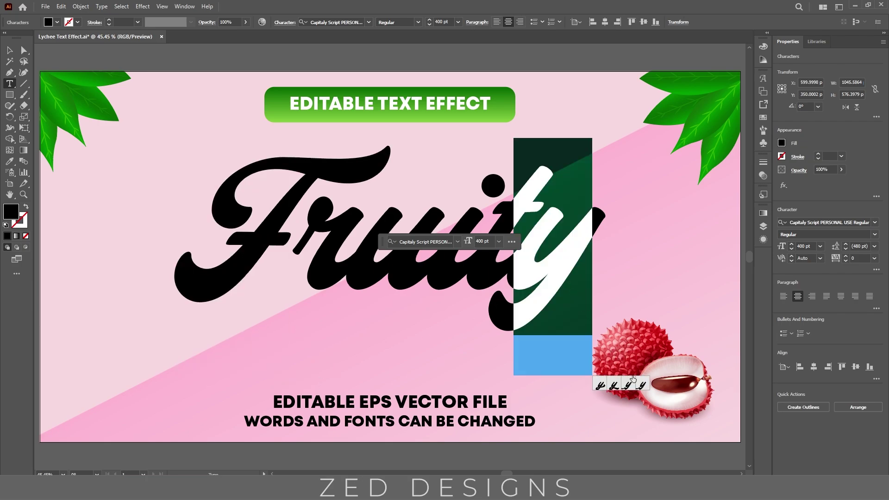
pyautogui.click(641, 385)
pyautogui.click(9, 49)
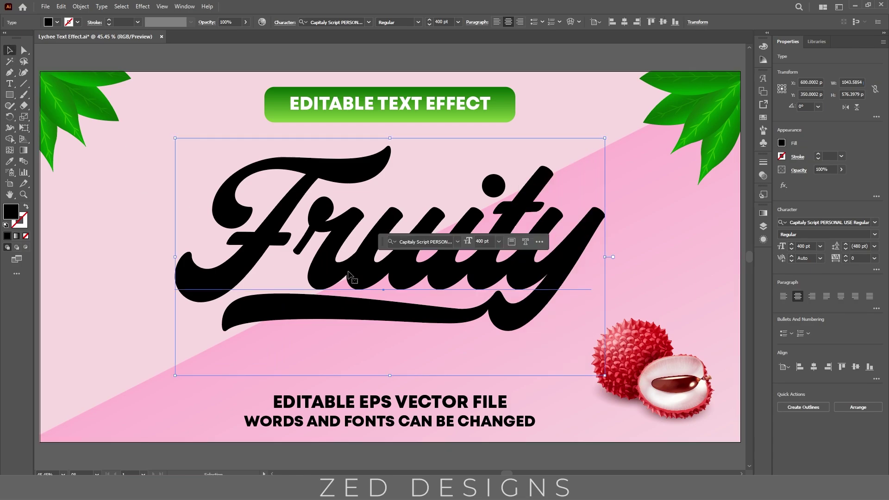
# Step: Remove the text's basic character fill and add a new appearance fill coloured #E72D72
pyautogui.click(26, 236)
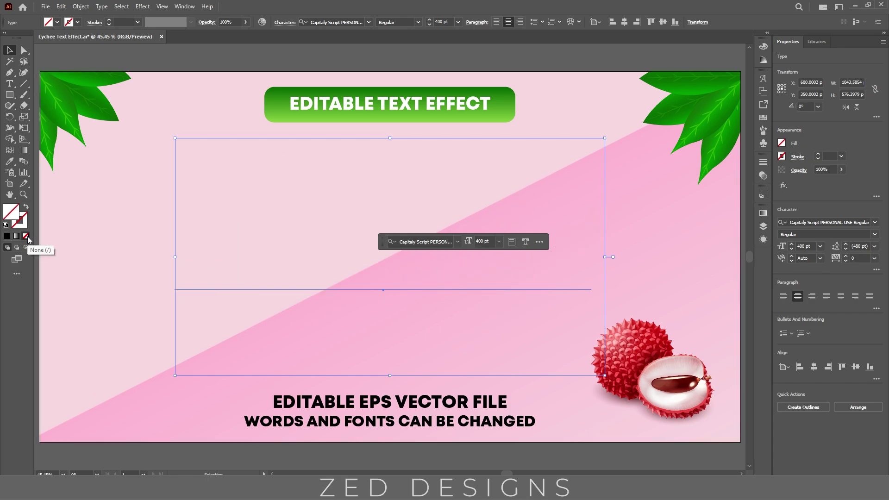
pyautogui.click(763, 240)
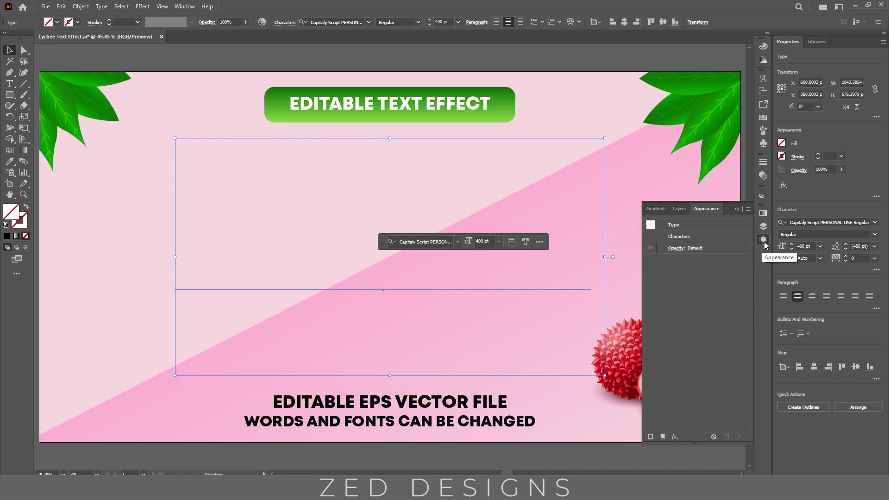
pyautogui.click(662, 436)
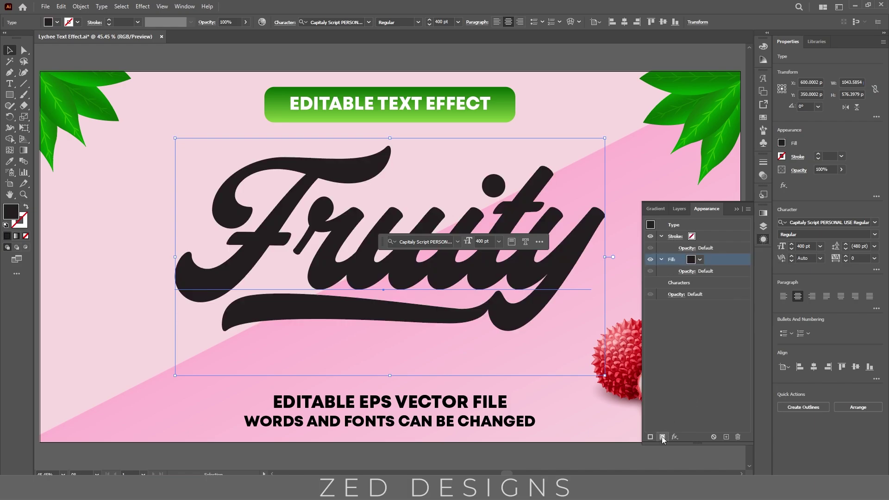
pyautogui.doubleClick(14, 213)
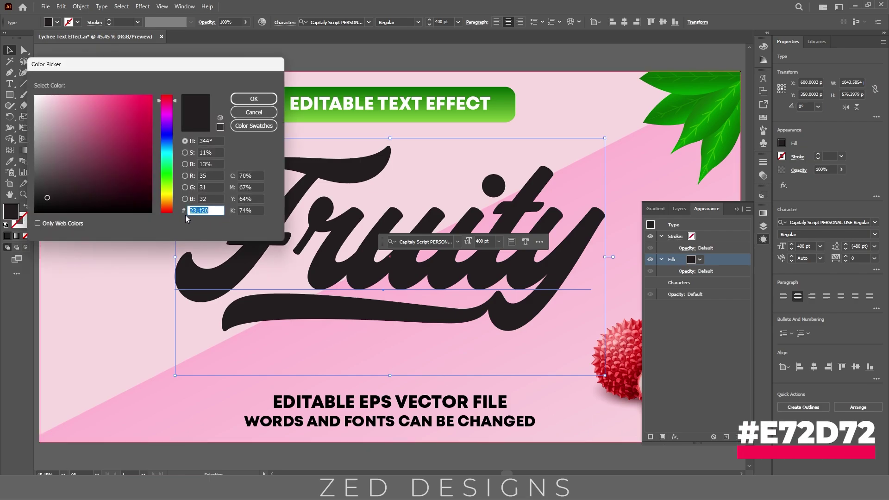
pyautogui.write('e72d72')
pyautogui.press('Tab')
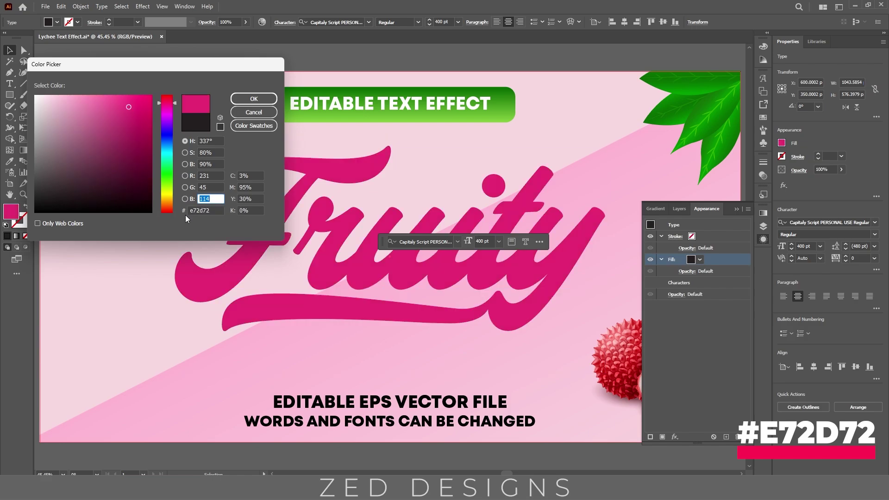
pyautogui.click(248, 99)
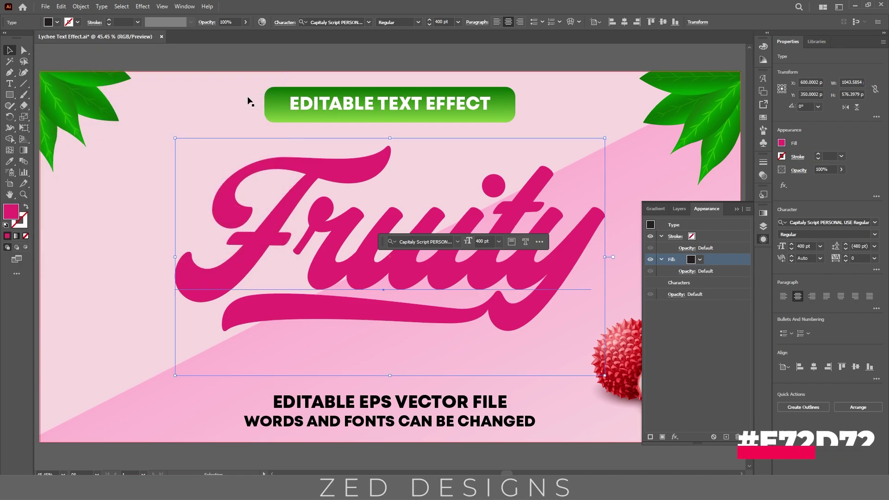
# Step: Apply a Transform effect to the #E72D72 fill with a 0.5 px vertical move and 40 copies
pyautogui.click(661, 260)
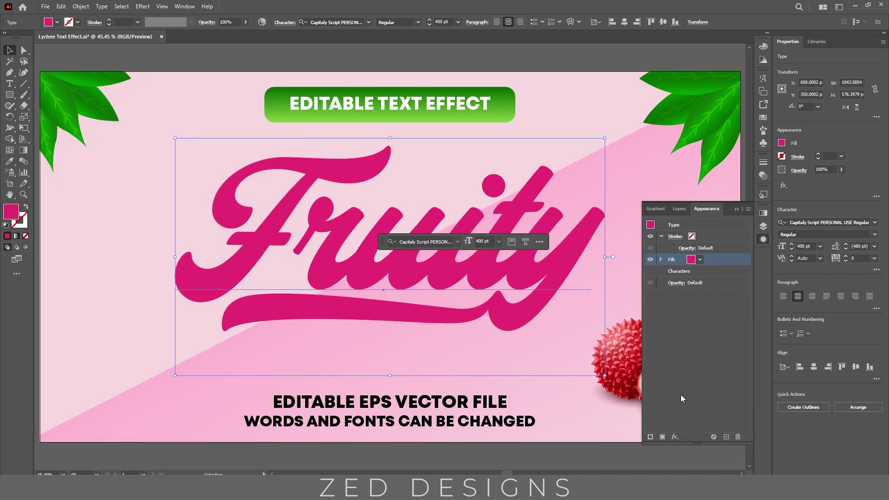
pyautogui.click(675, 436)
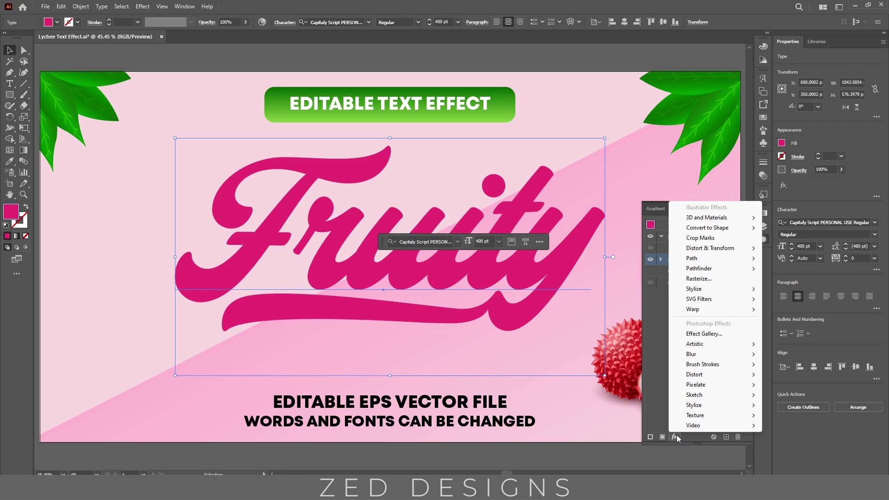
pyautogui.moveTo(717, 251)
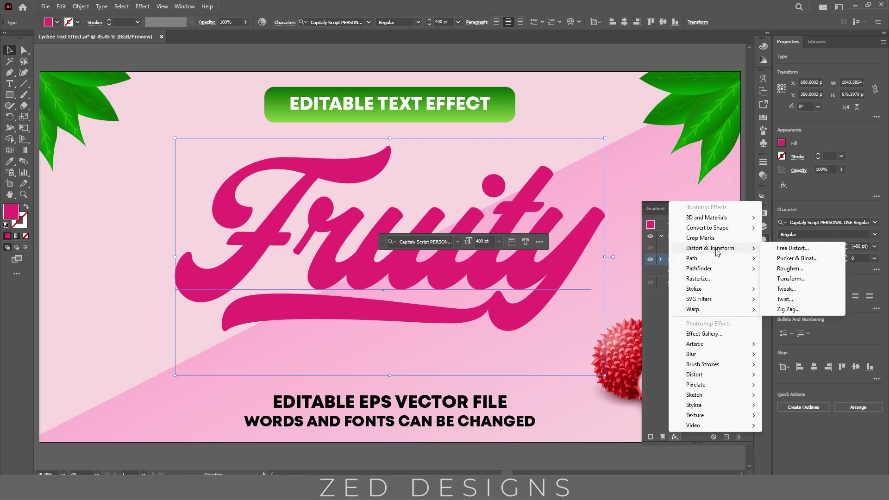
pyautogui.click(790, 280)
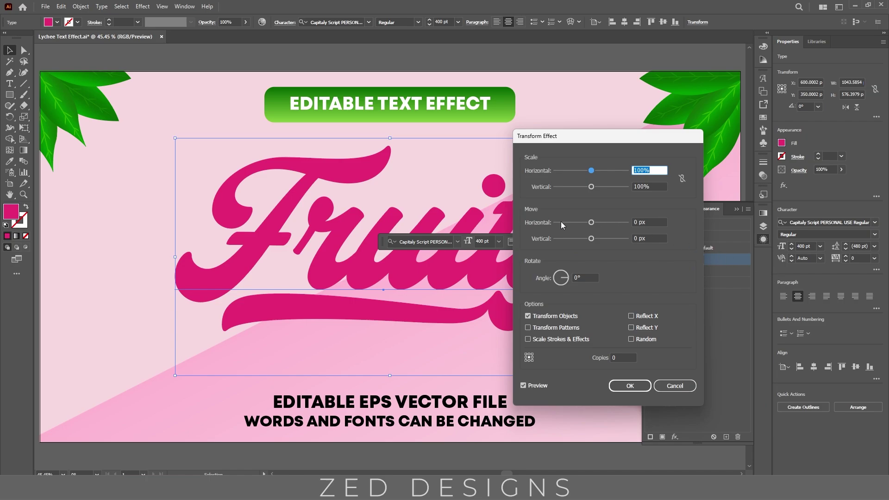
pyautogui.click(648, 223)
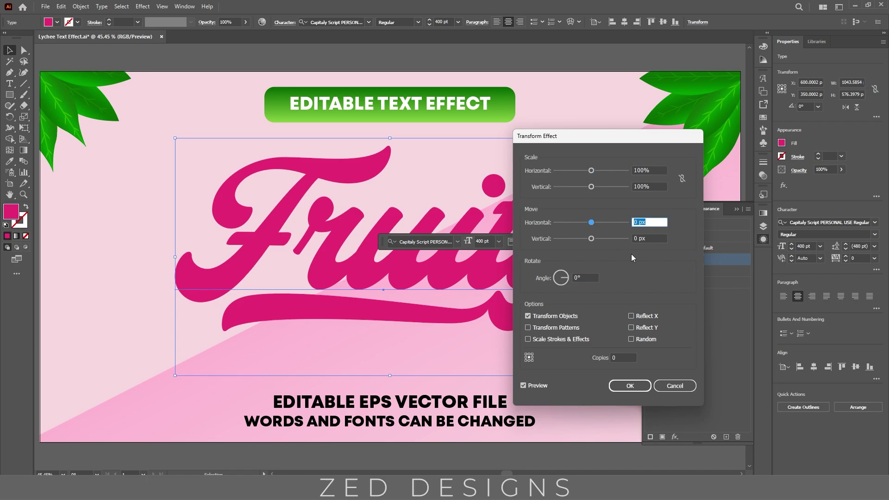
pyautogui.press('Tab')
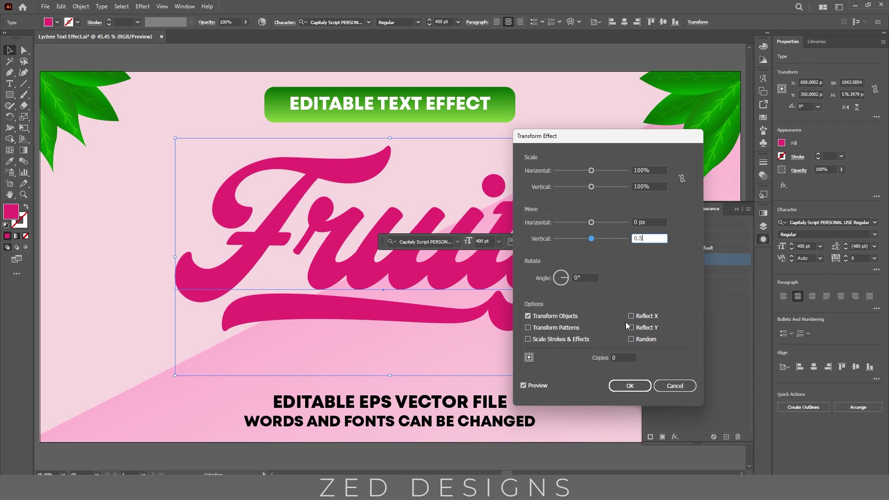
pyautogui.click(623, 357)
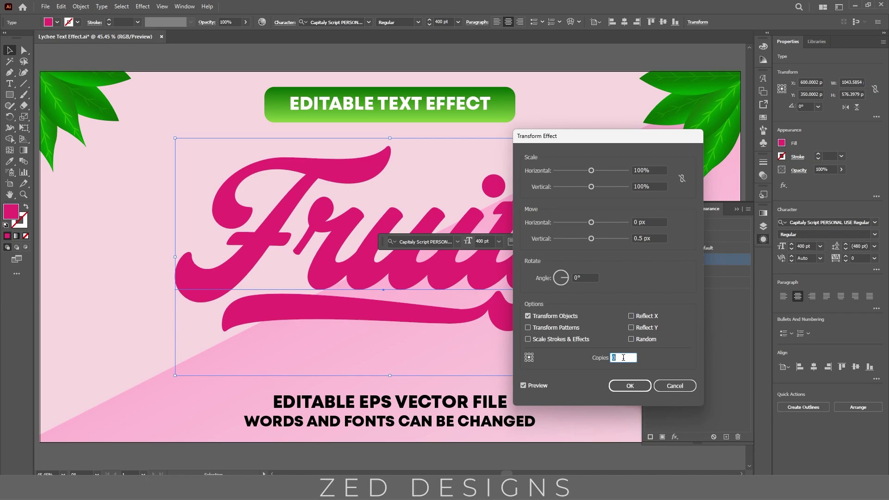
pyautogui.write('40')
pyautogui.press('Tab')
pyautogui.click(623, 385)
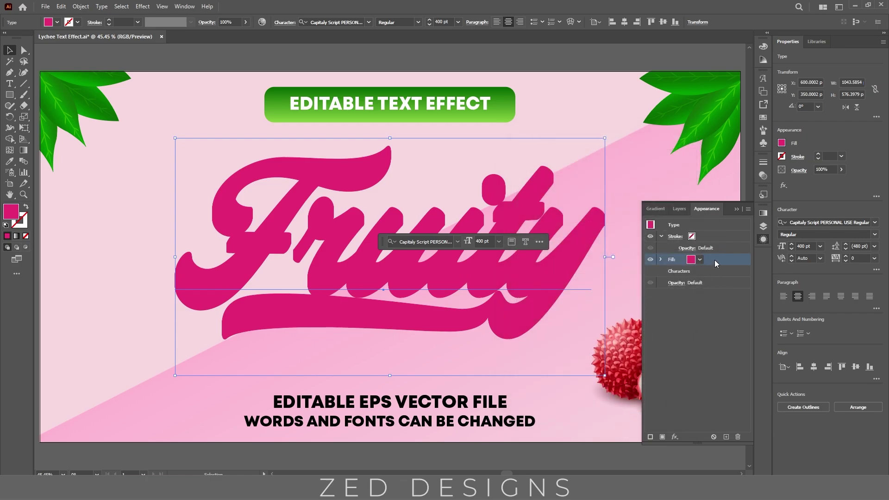
# Step: Duplicate the dark pink fill and colour the upper copy #F97DC7
pyautogui.click(725, 436)
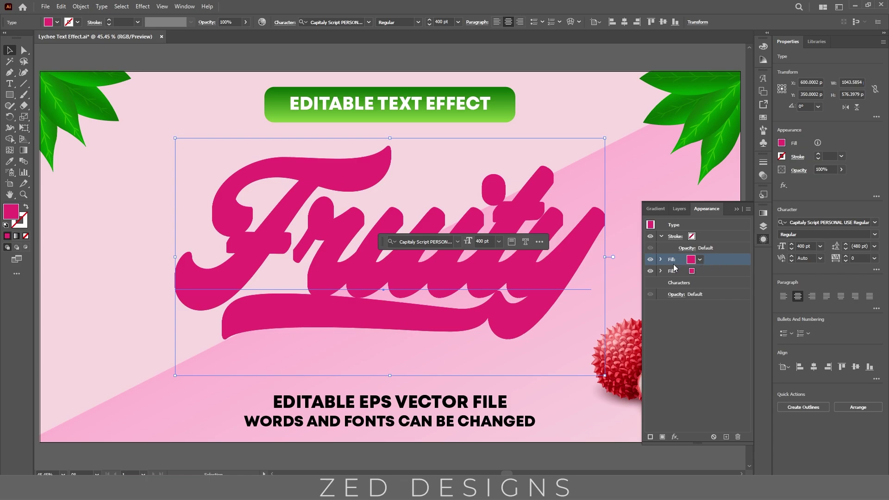
pyautogui.doubleClick(13, 211)
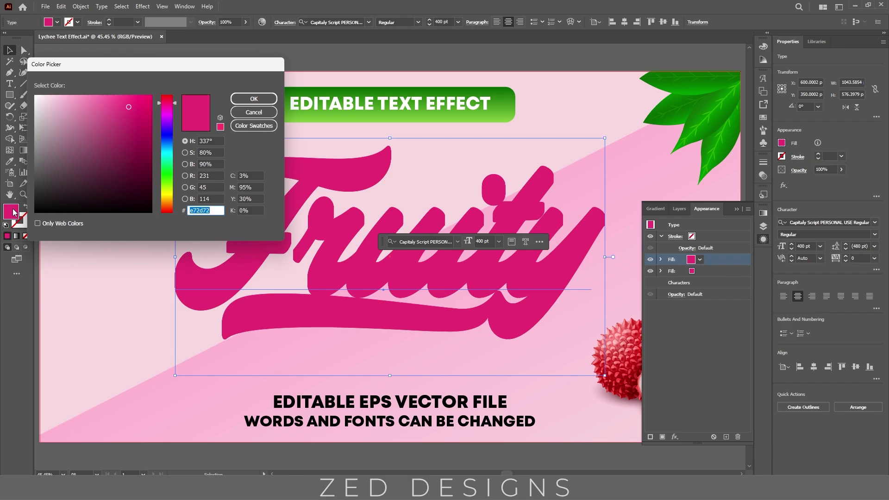
pyautogui.write('f9')
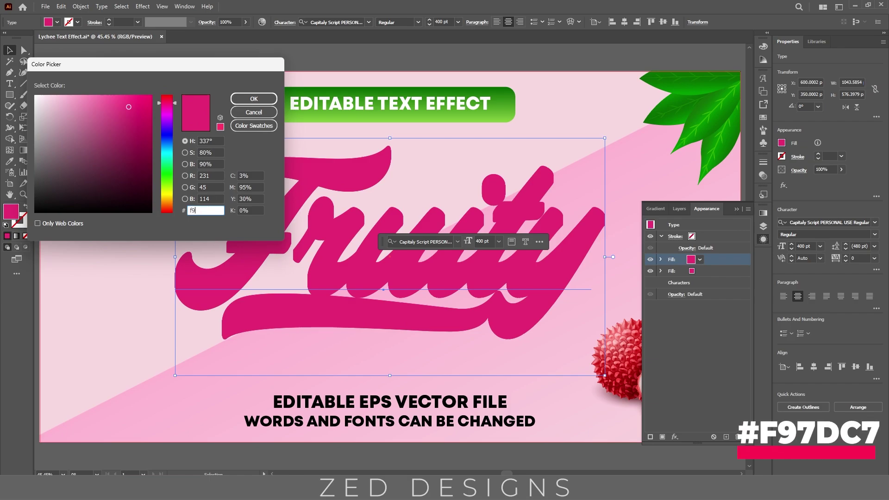
pyautogui.write('7dc7')
pyautogui.click(256, 102)
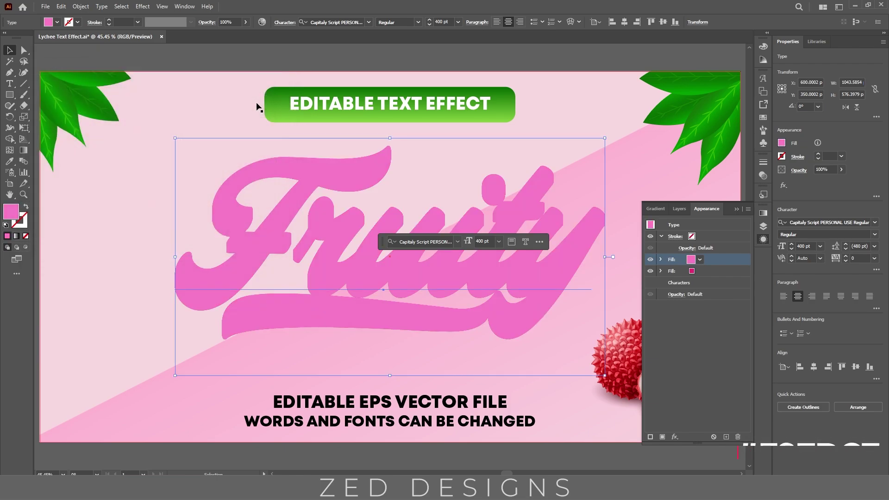
pyautogui.hotkey('ctrl', 'z')
pyautogui.hotkey('ctrl', 'shift', 'z')
# Step: Delete the Transform effect from the upper light pink fill
pyautogui.click(660, 260)
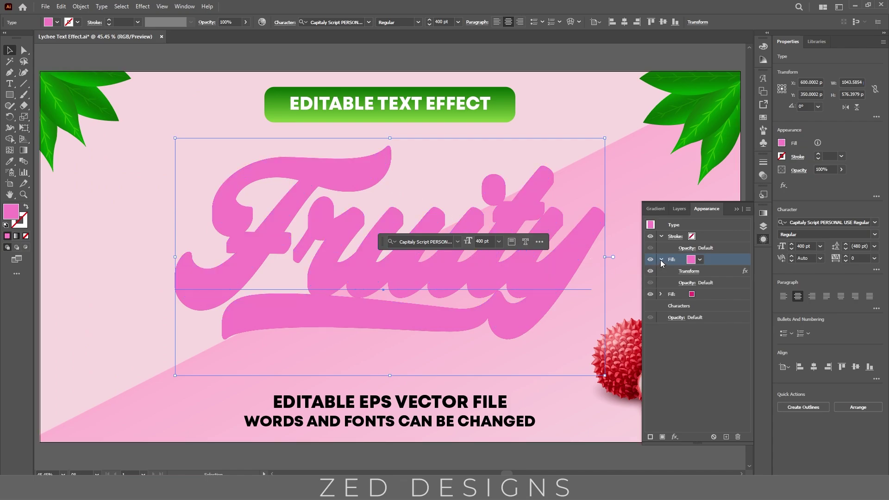
pyautogui.click(704, 272)
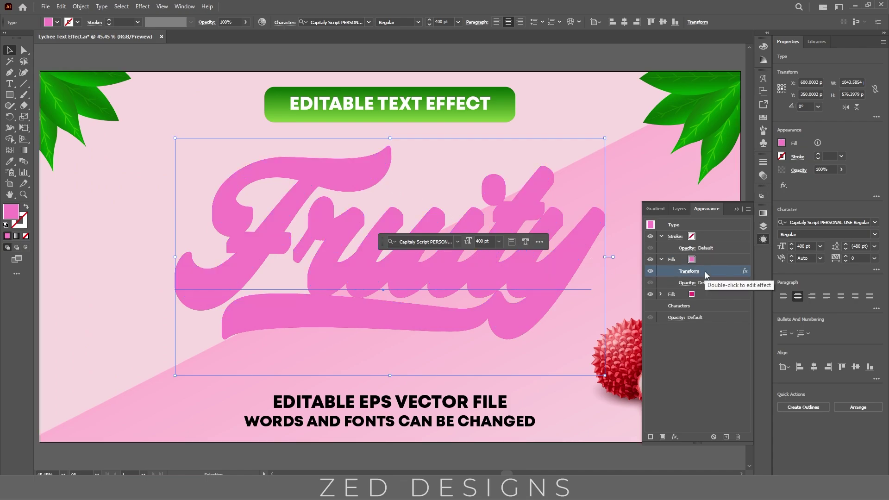
pyautogui.click(738, 436)
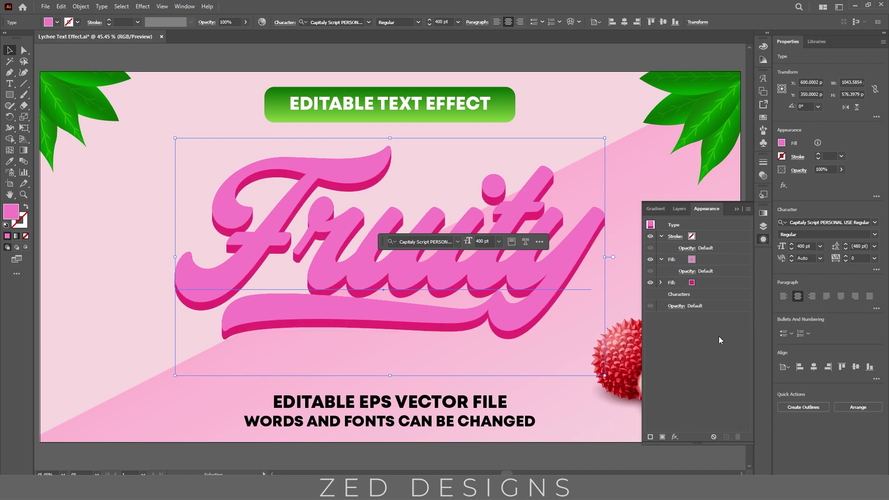
# Step: Apply an Offset Path effect of -2 px to the light pink fill
pyautogui.click(735, 260)
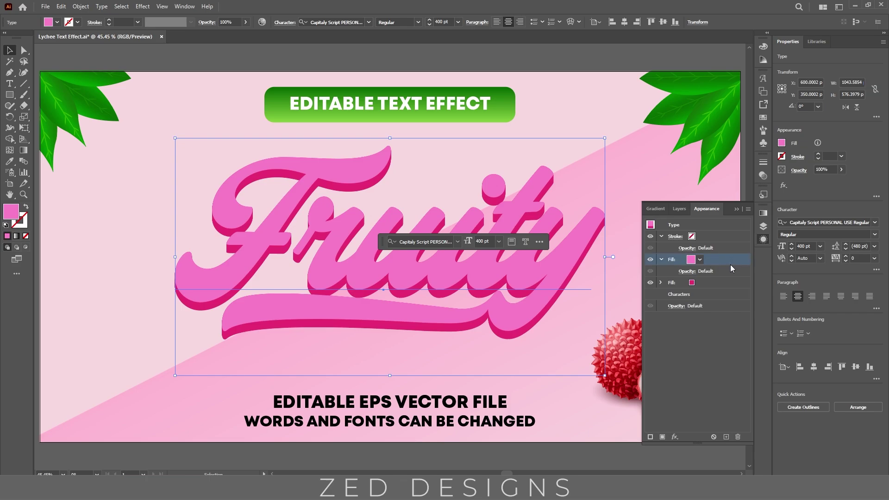
pyautogui.click(675, 437)
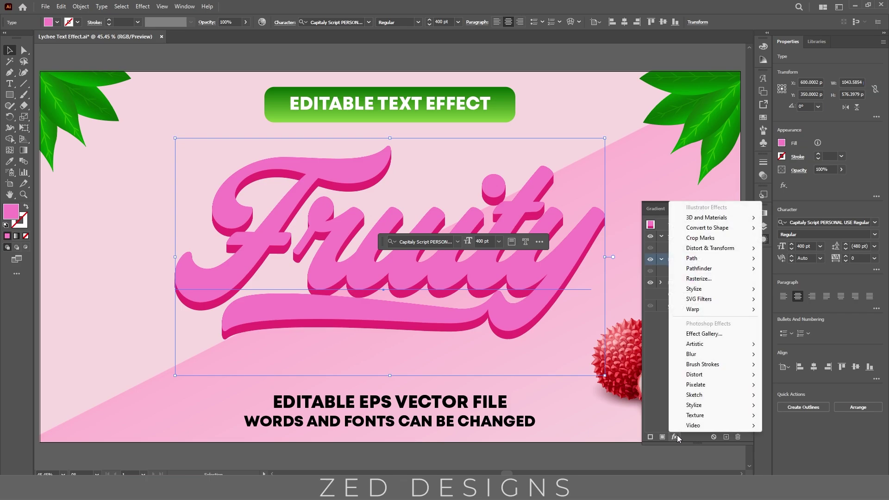
pyautogui.moveTo(706, 266)
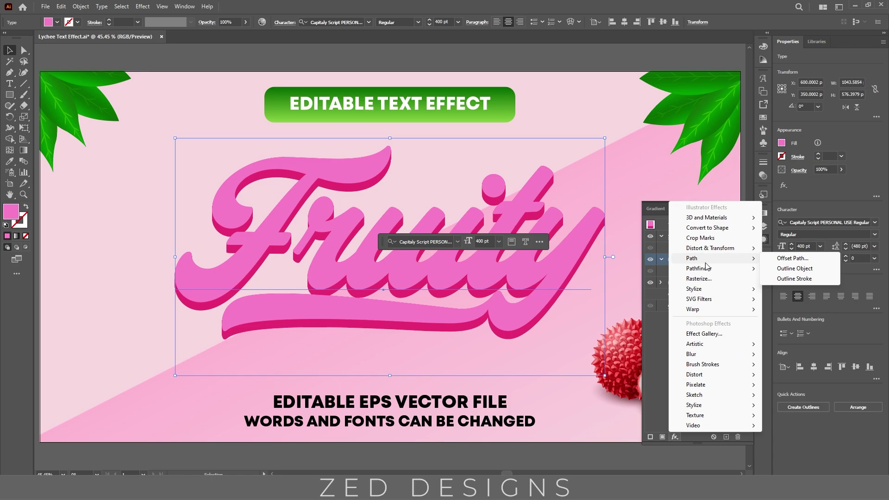
pyautogui.click(791, 258)
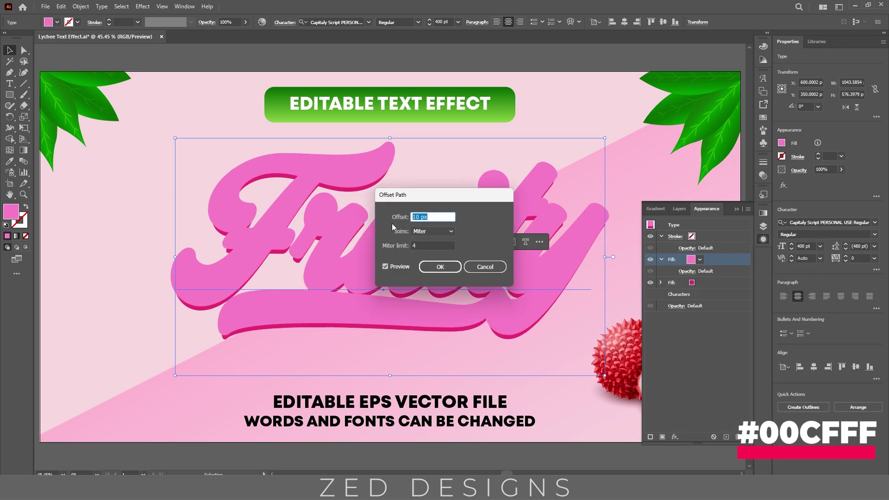
pyautogui.write('-2')
pyautogui.press('Tab')
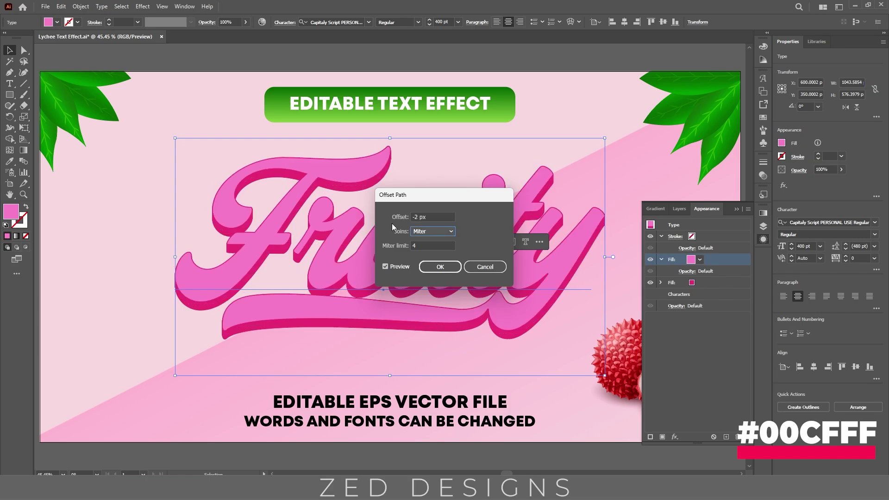
pyautogui.click(445, 267)
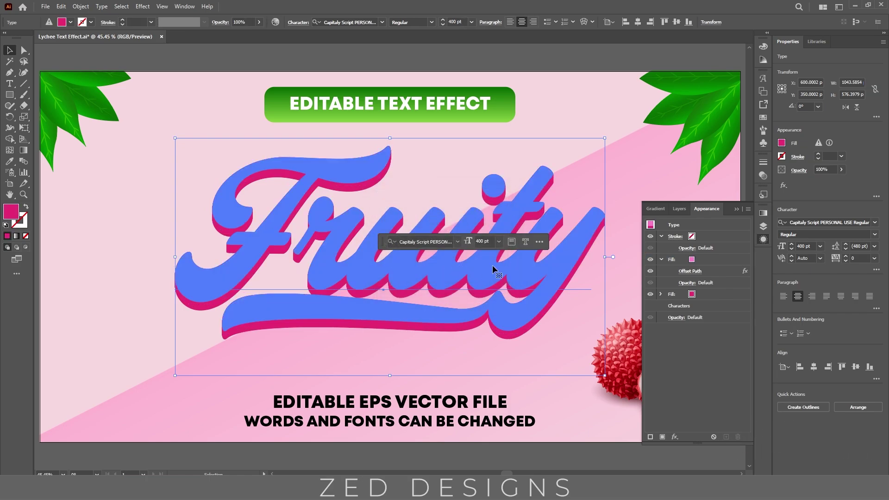
# Step: Apply a Gaussian Blur with a 3-pixel radius to the light pink fill
pyautogui.click(713, 260)
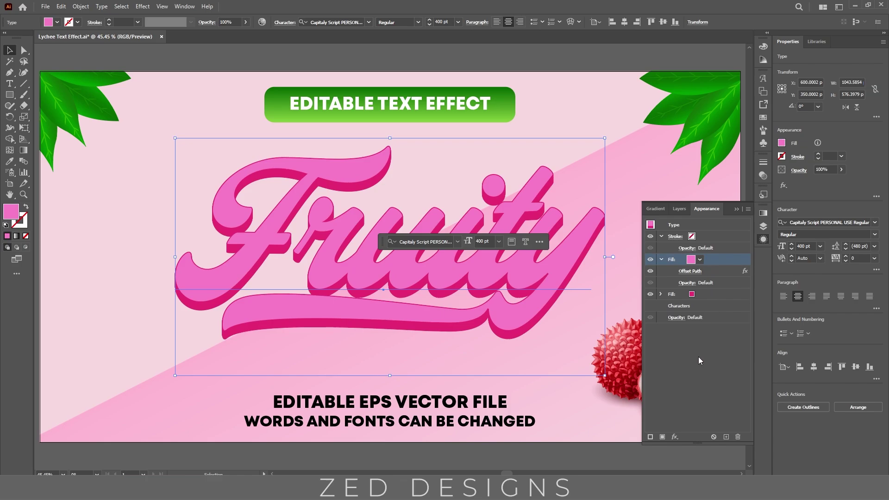
pyautogui.click(674, 436)
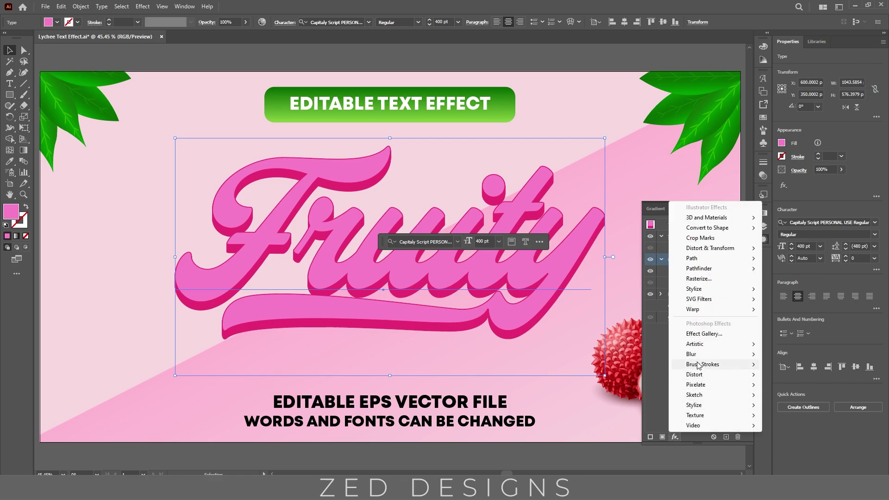
pyautogui.moveTo(713, 354)
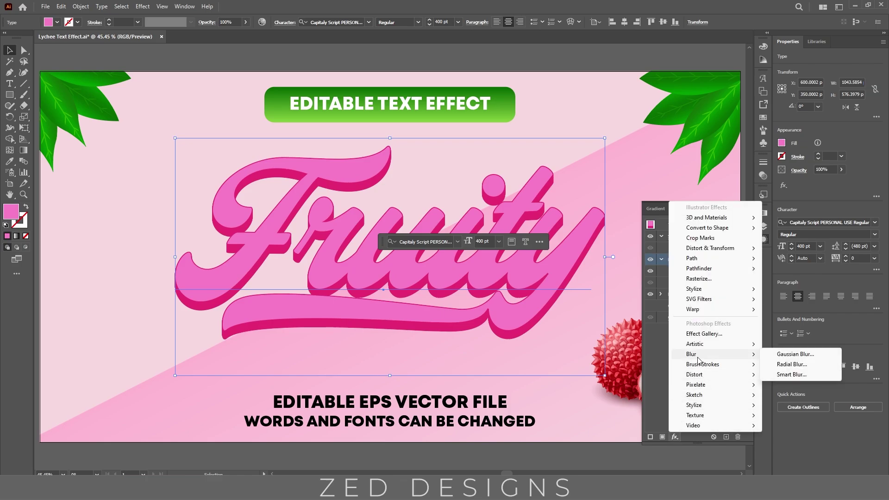
pyautogui.click(790, 354)
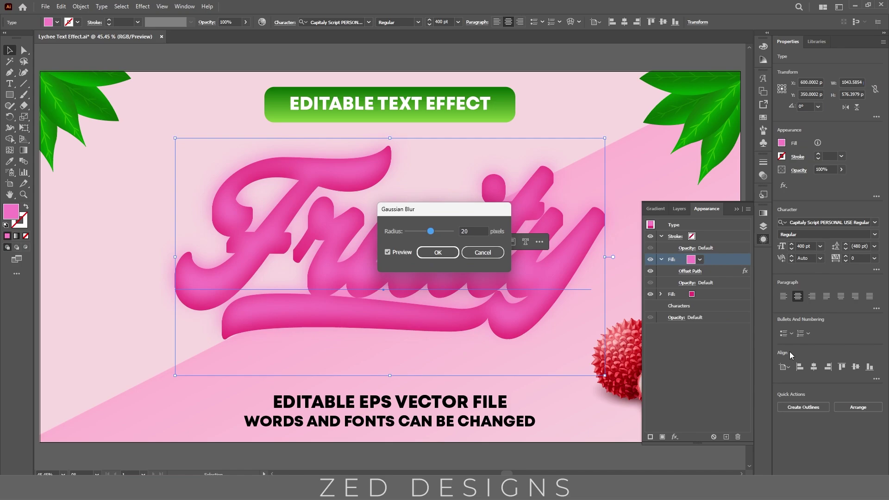
pyautogui.doubleClick(477, 232)
pyautogui.write('3')
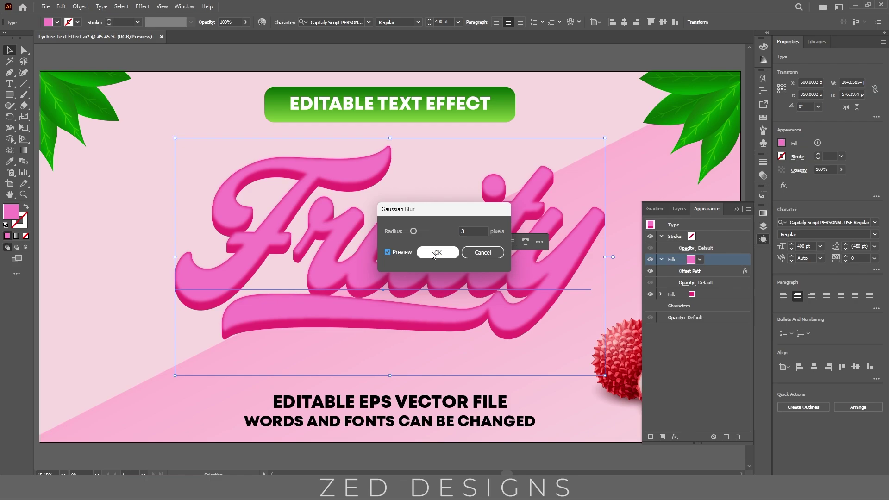
pyautogui.click(432, 252)
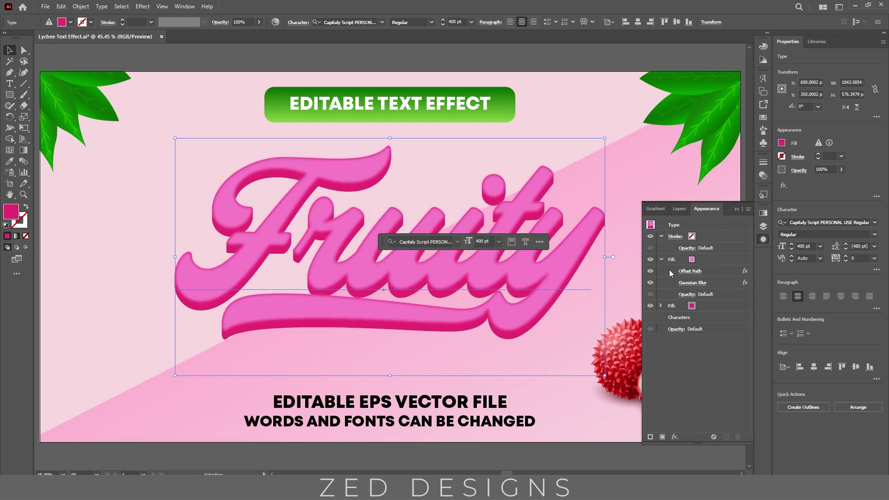
# Step: Duplicate the dark pink fill and colour the lower copy #FFD2EE
pyautogui.click(661, 260)
pyautogui.click(661, 237)
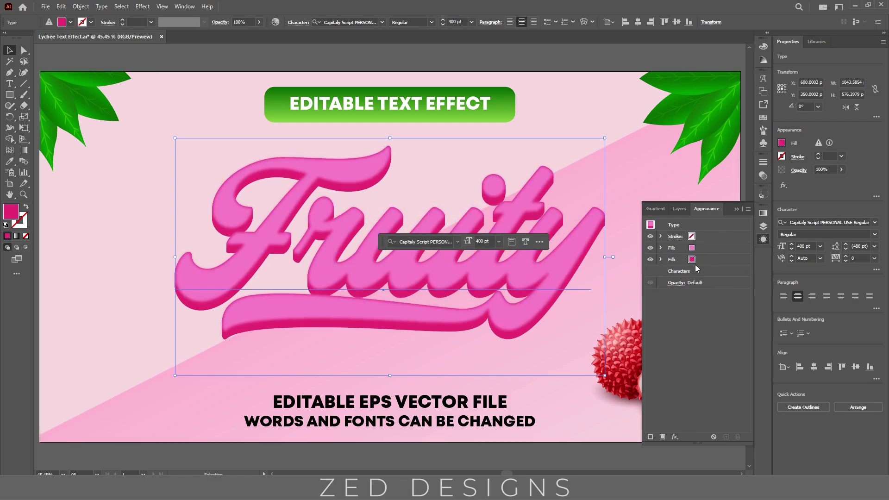
pyautogui.click(710, 260)
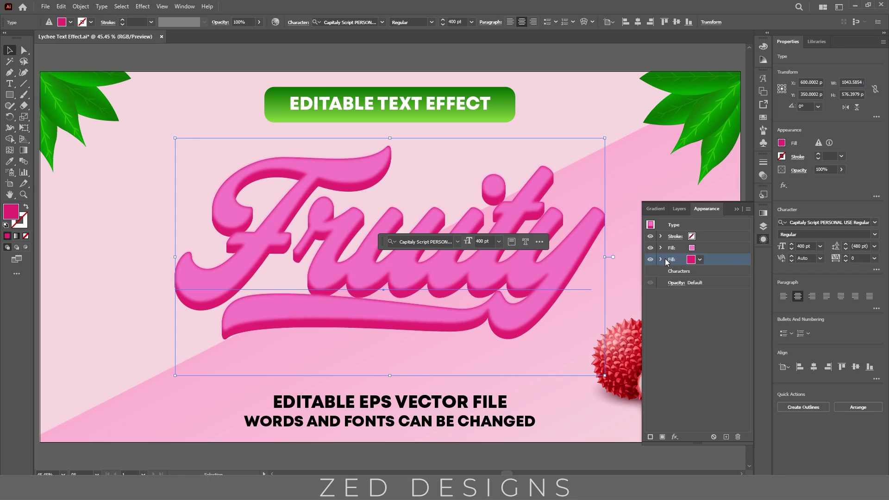
pyautogui.click(726, 437)
pyautogui.click(706, 271)
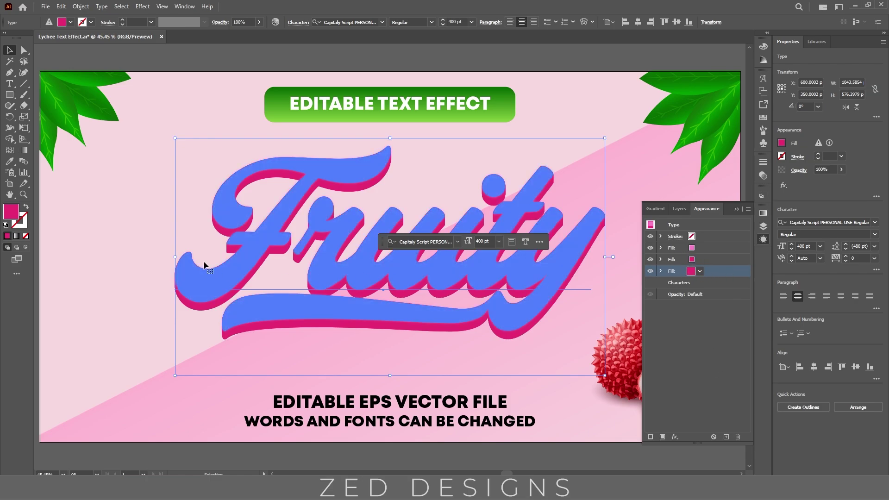
pyautogui.doubleClick(12, 212)
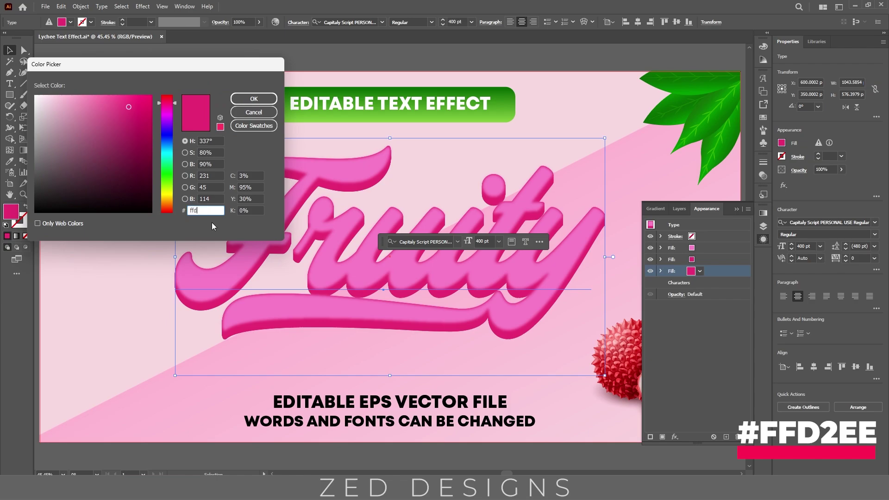
pyautogui.write('ffd2ee')
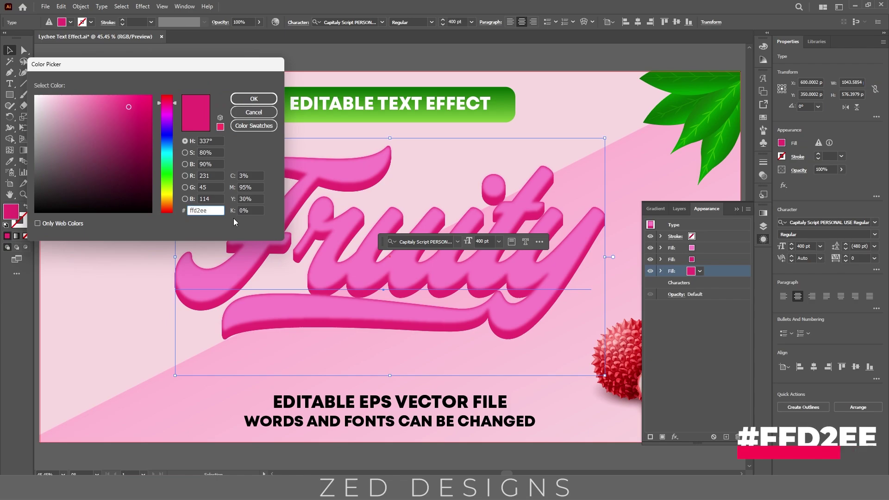
pyautogui.click(254, 102)
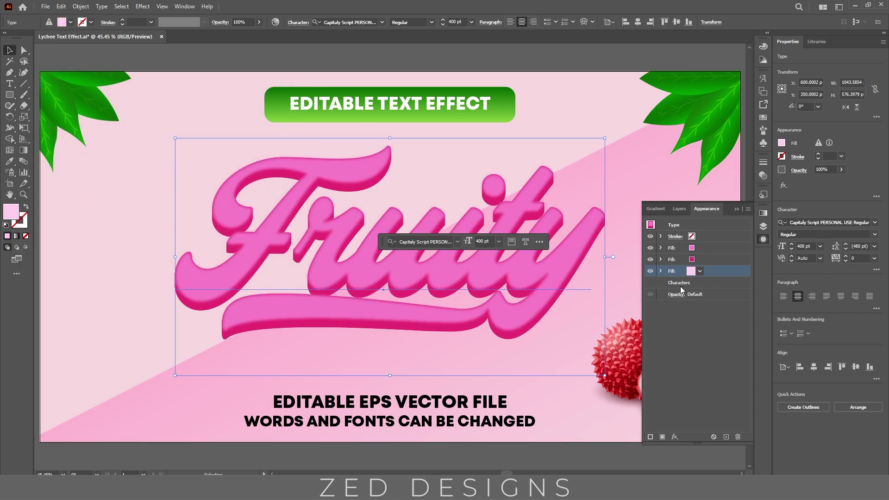
# Step: Edit the #FFD2EE fill's Transform effect to a 20 px vertical move with 0 copies
pyautogui.click(660, 271)
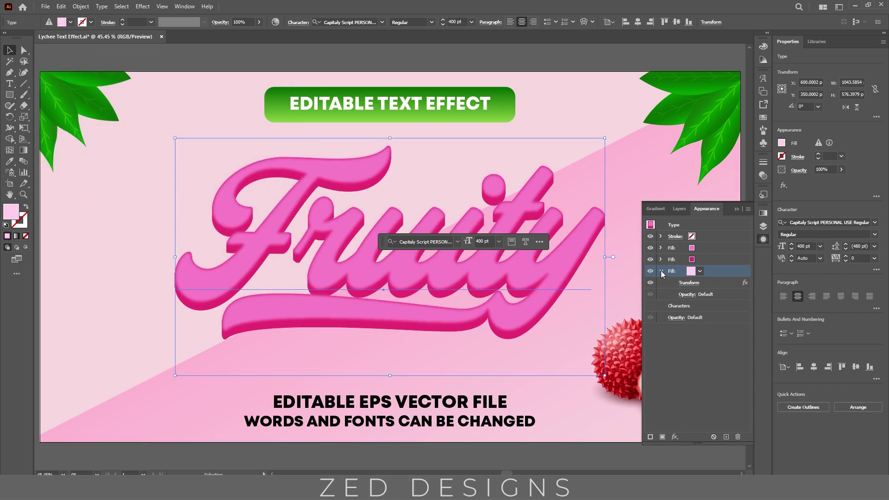
pyautogui.click(714, 284)
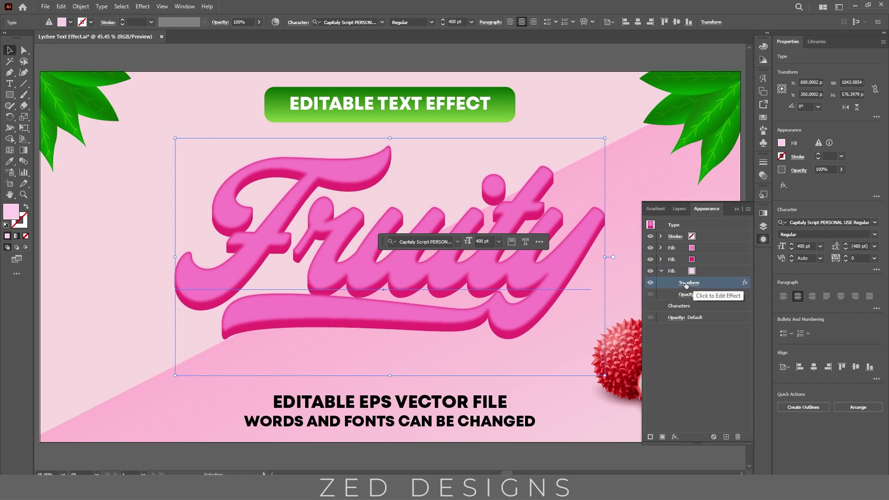
pyautogui.click(693, 281)
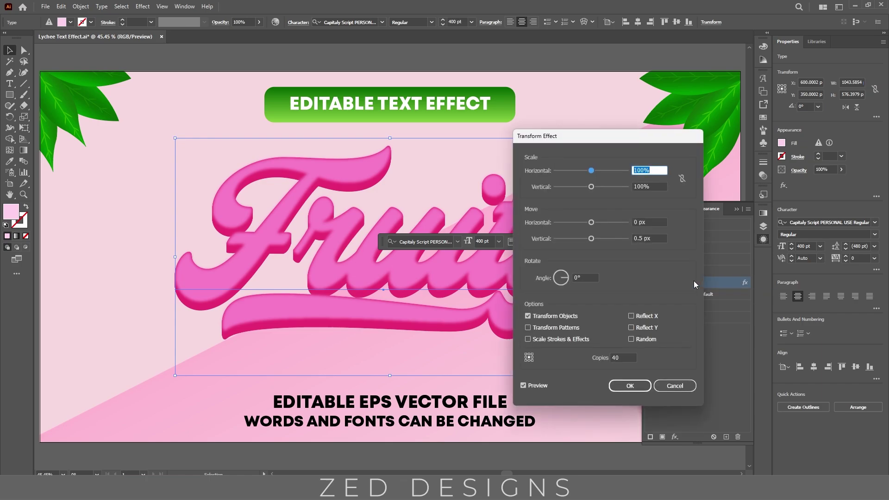
pyautogui.doubleClick(615, 357)
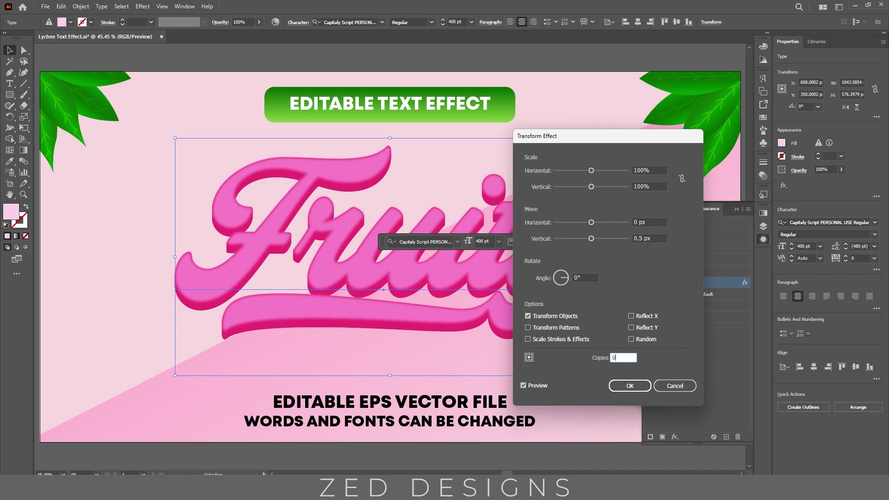
pyautogui.press('Tab')
pyautogui.doubleClick(630, 239)
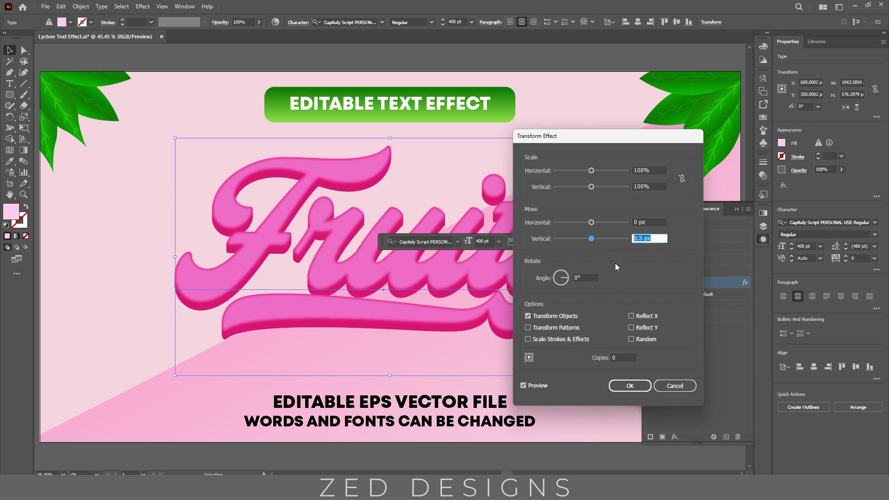
pyautogui.write('20')
pyautogui.press('Tab')
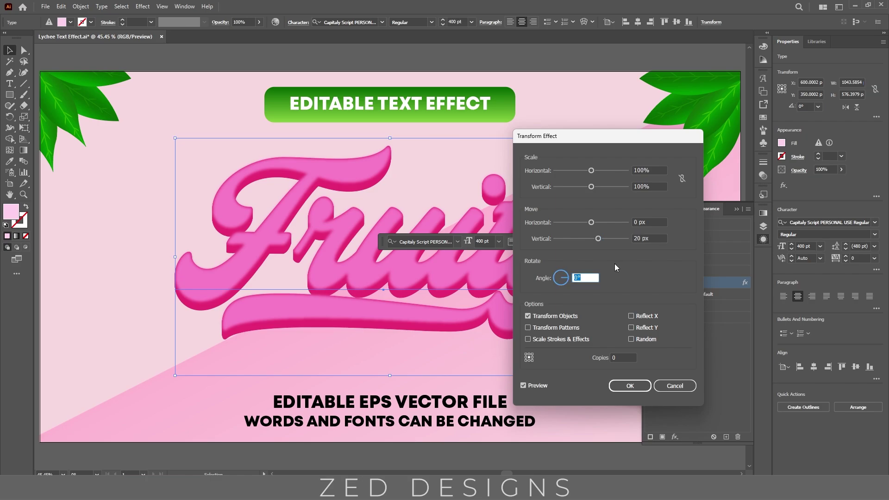
pyautogui.click(628, 386)
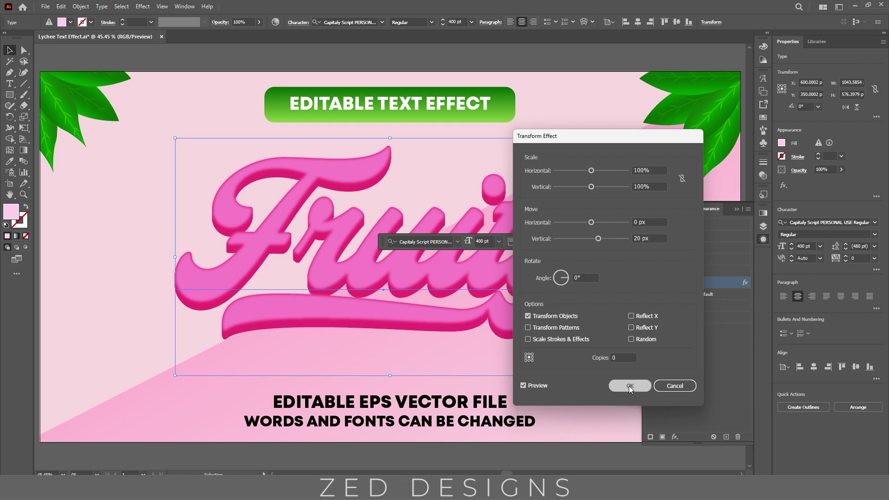
# Step: Apply an Offset Path effect of 20 px to the #FFD2EE fill
pyautogui.click(724, 273)
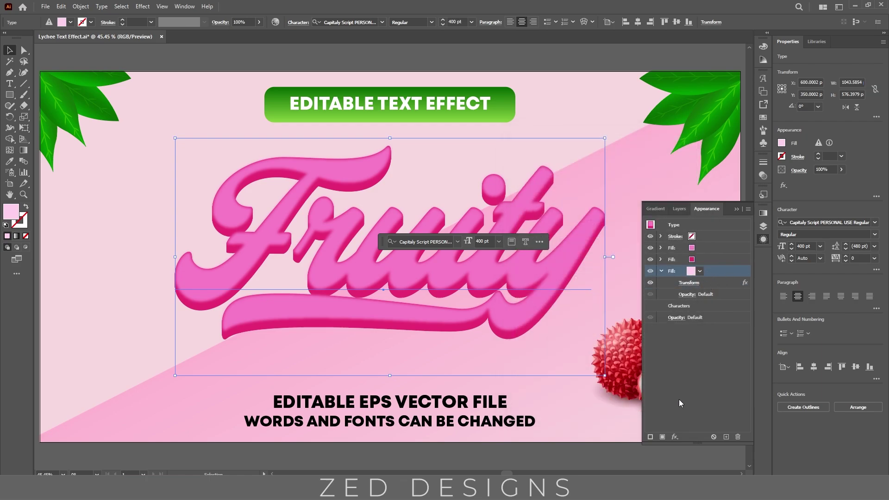
pyautogui.click(675, 435)
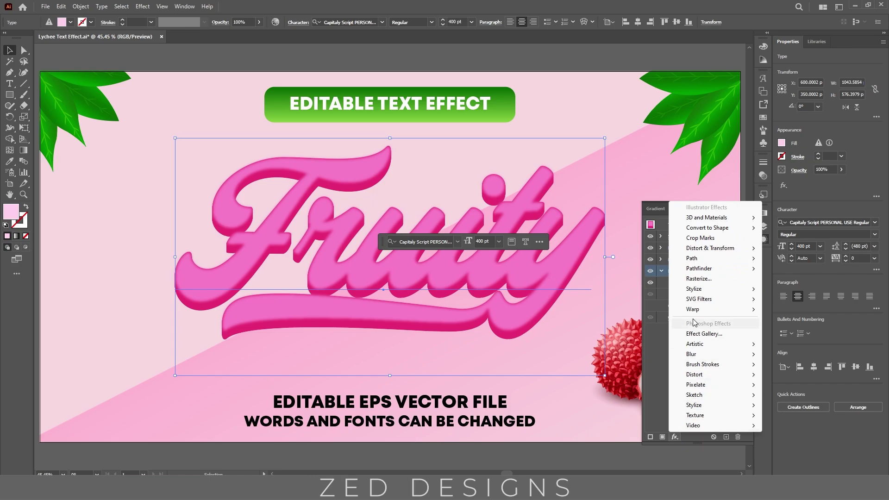
pyautogui.moveTo(754, 258)
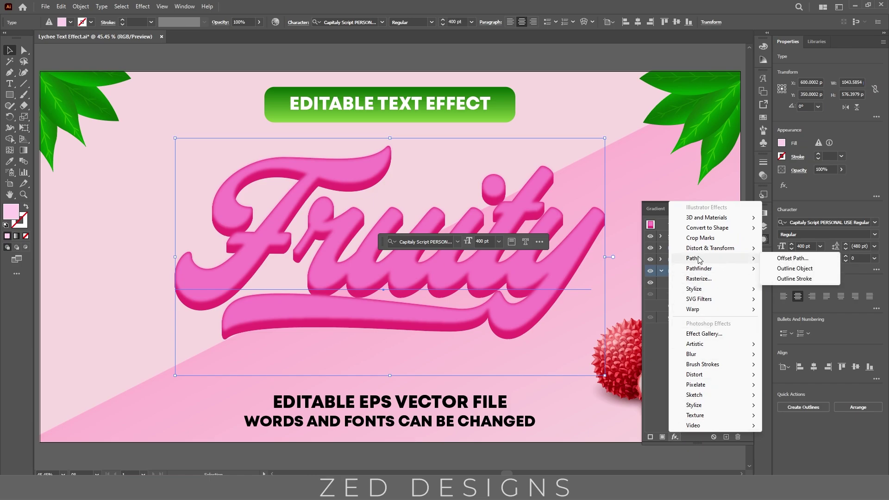
pyautogui.click(790, 258)
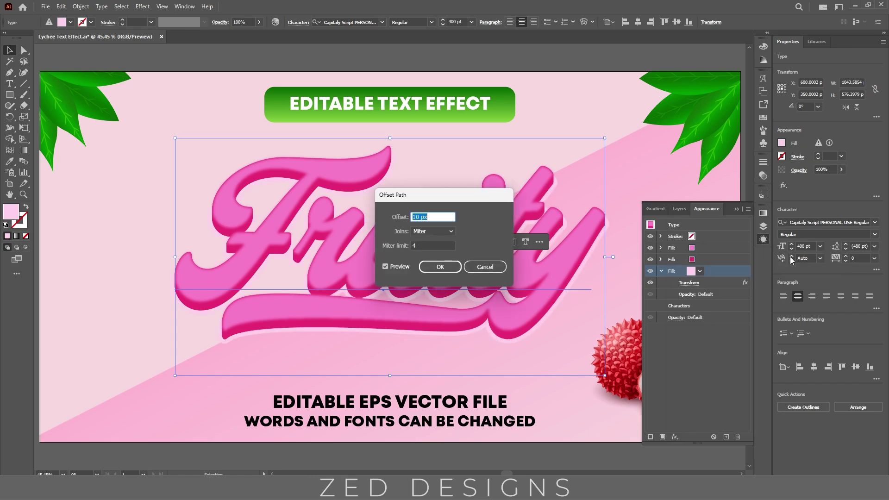
pyautogui.write('20')
pyautogui.press('Tab')
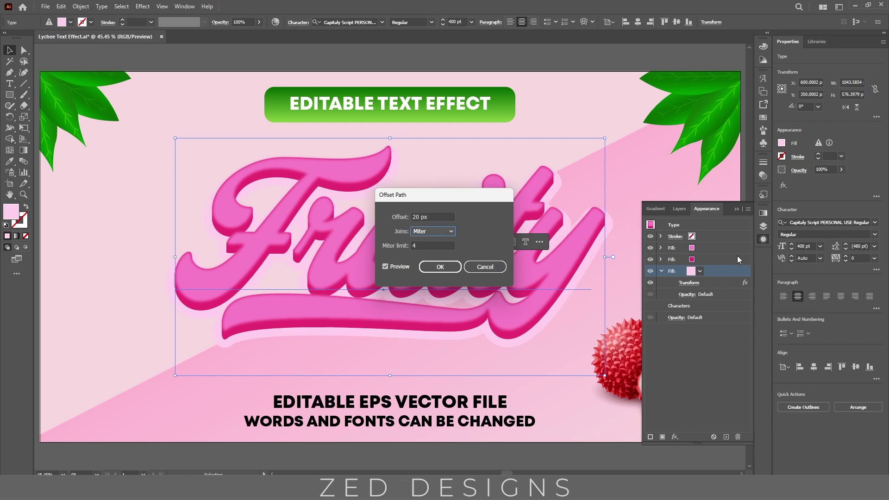
pyautogui.click(449, 267)
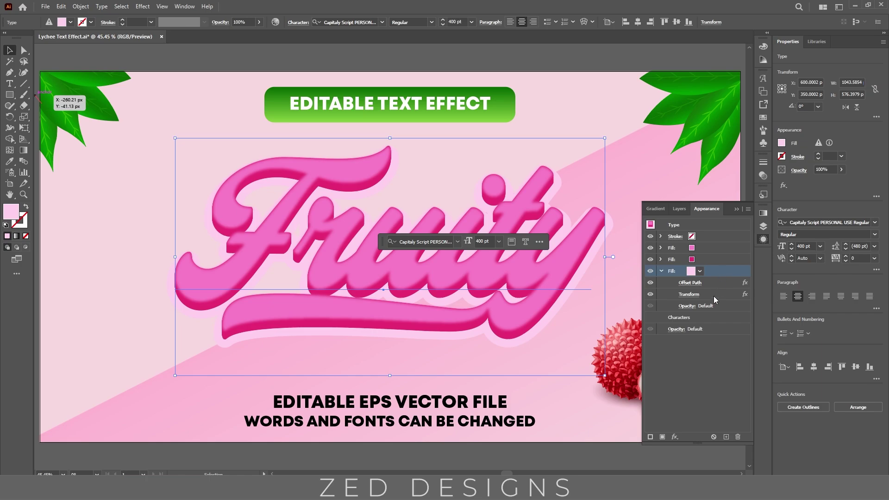
# Step: Add an Inner Glow effect to the #FFD2EE fill and set the glow colour to white (#FFFFFF)
pyautogui.click(674, 437)
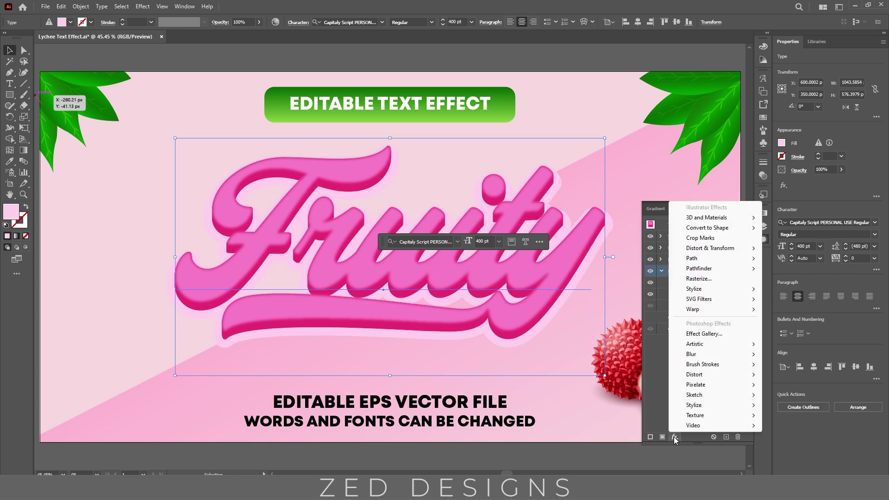
pyautogui.moveTo(704, 290)
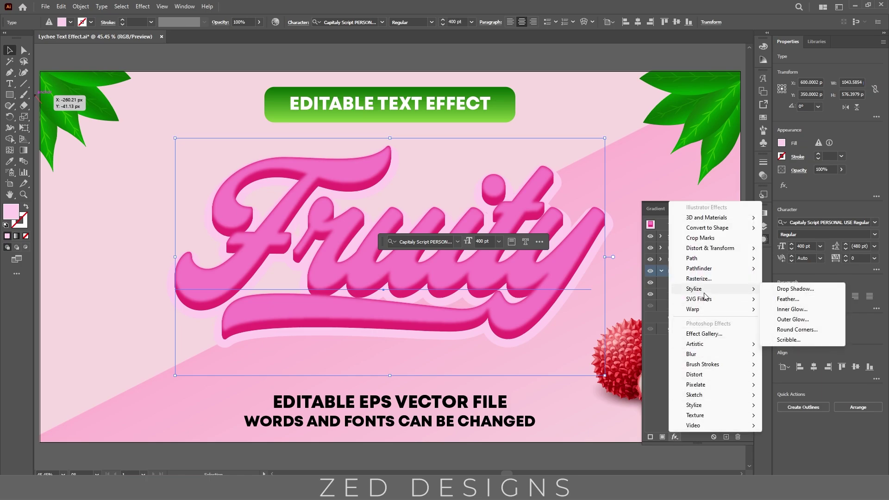
pyautogui.click(781, 310)
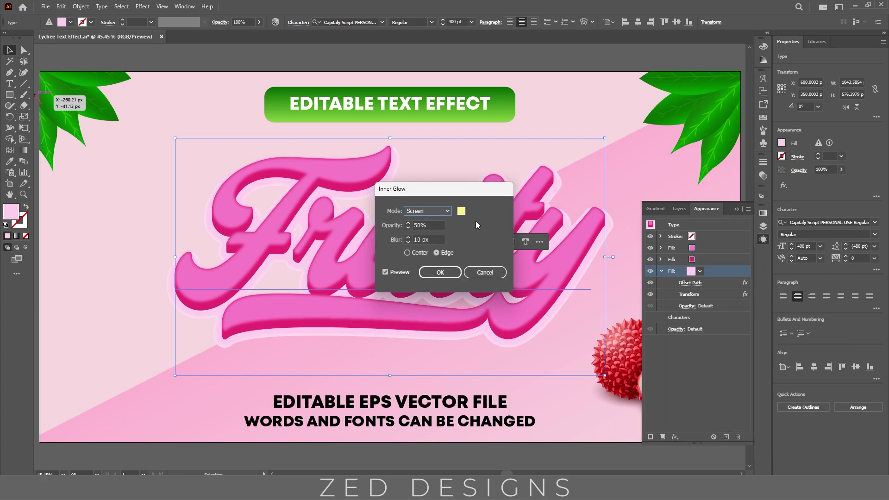
pyautogui.click(461, 212)
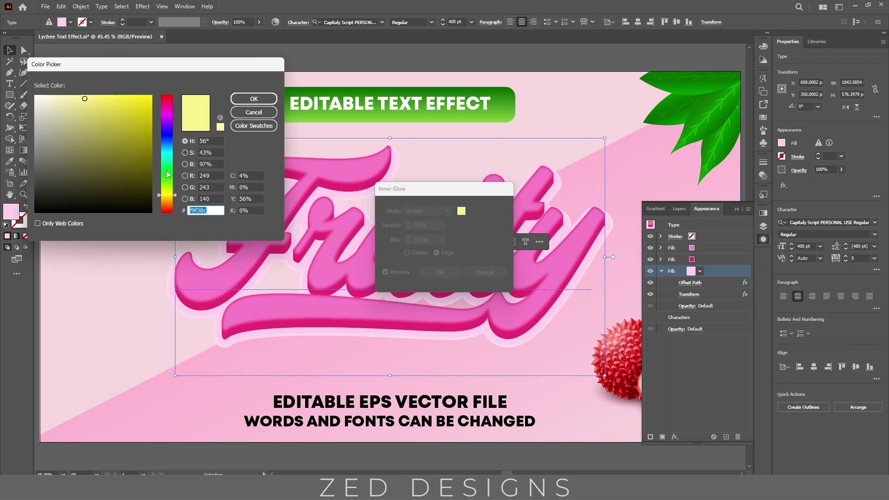
pyautogui.write('ffffff')
pyautogui.click(250, 175)
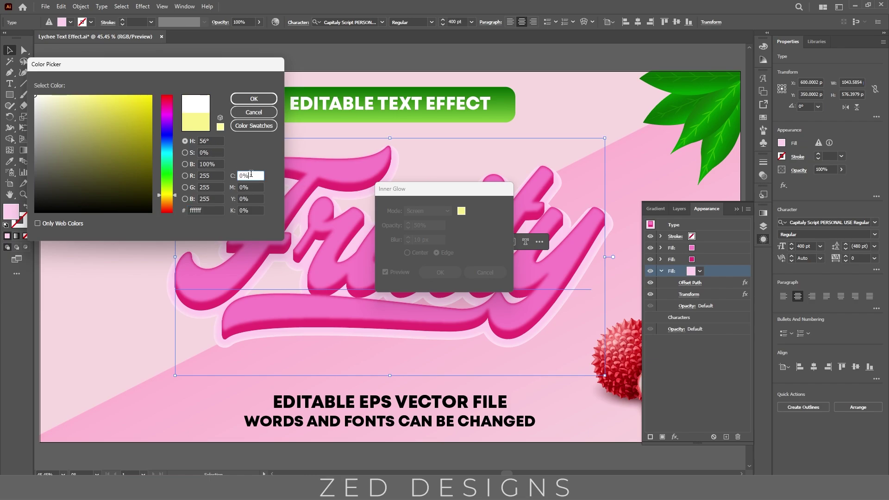
pyautogui.click(253, 99)
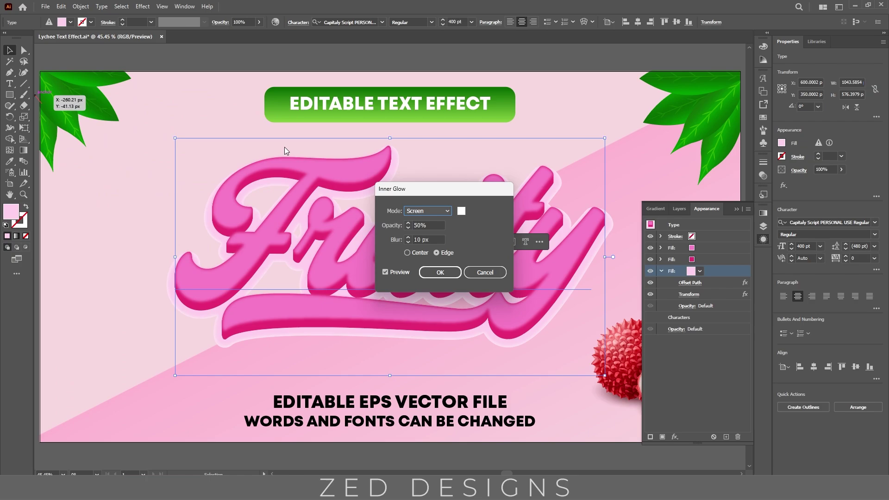
# Step: Set the inner glow's opacity to 70% and blur to 5 px, and apply it to the #FFD2EE fill
pyautogui.click(435, 226)
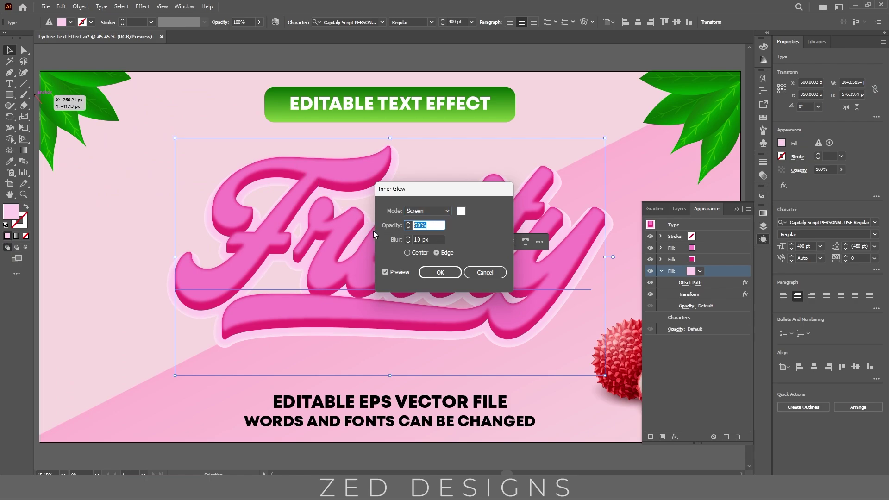
pyautogui.write('70')
pyautogui.press('Tab')
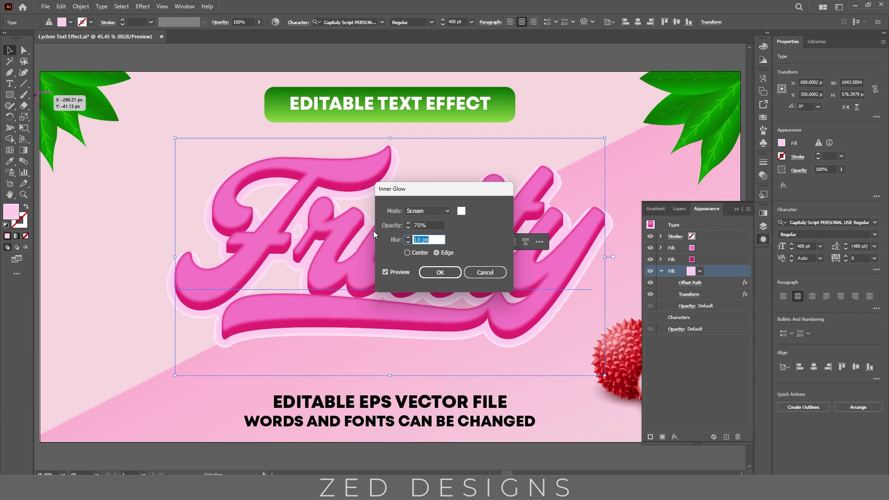
pyautogui.write('5')
pyautogui.press('Tab')
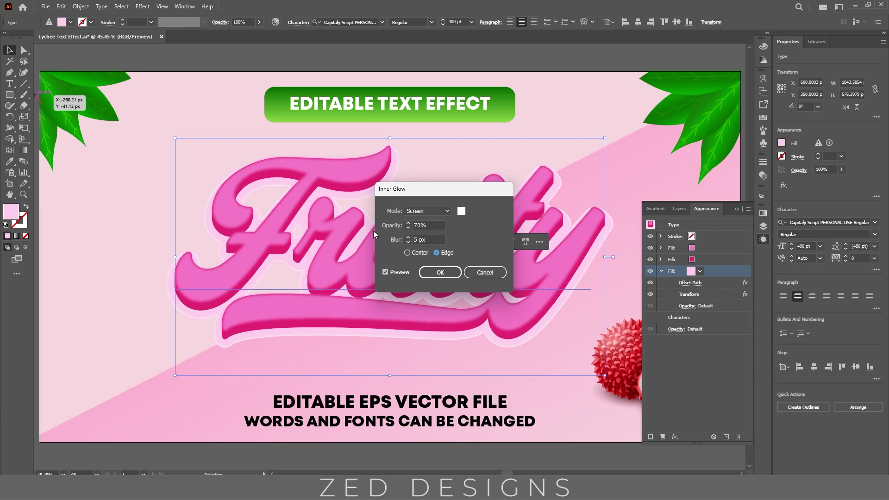
pyautogui.click(437, 269)
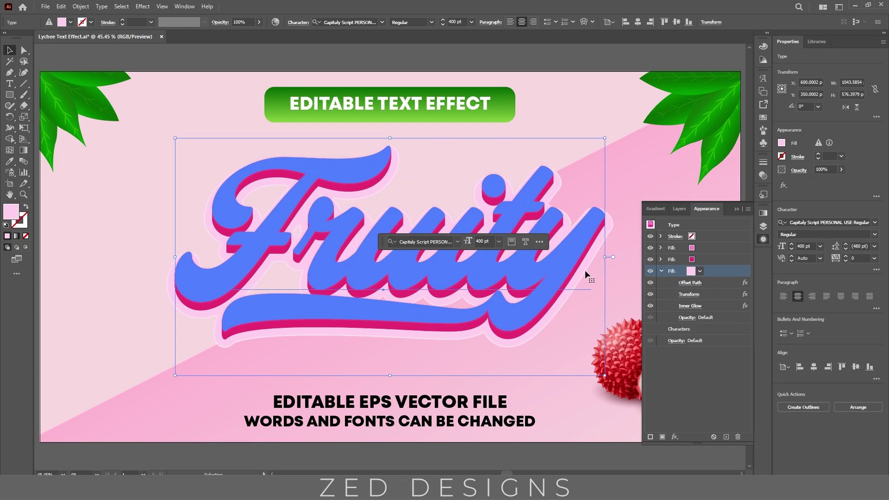
pyautogui.click(661, 271)
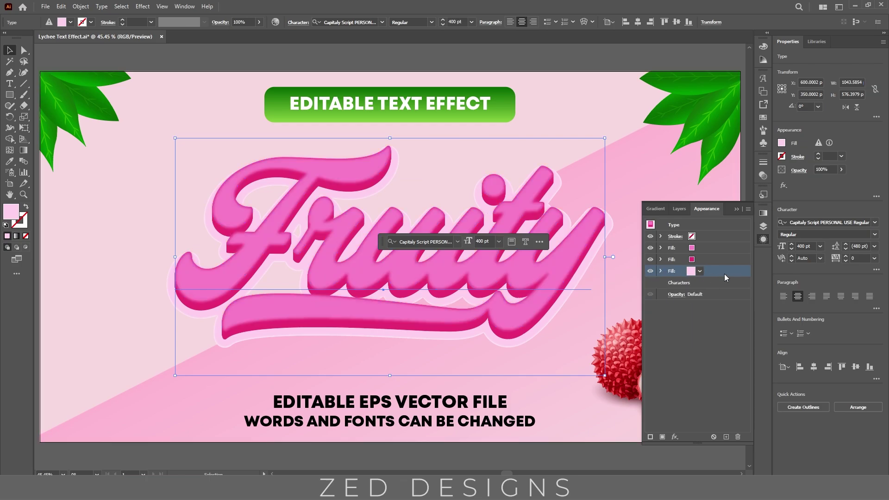
# Step: Duplicate the #FFD2EE fill with its effects and expand the lower copy
pyautogui.click(726, 436)
pyautogui.click(704, 283)
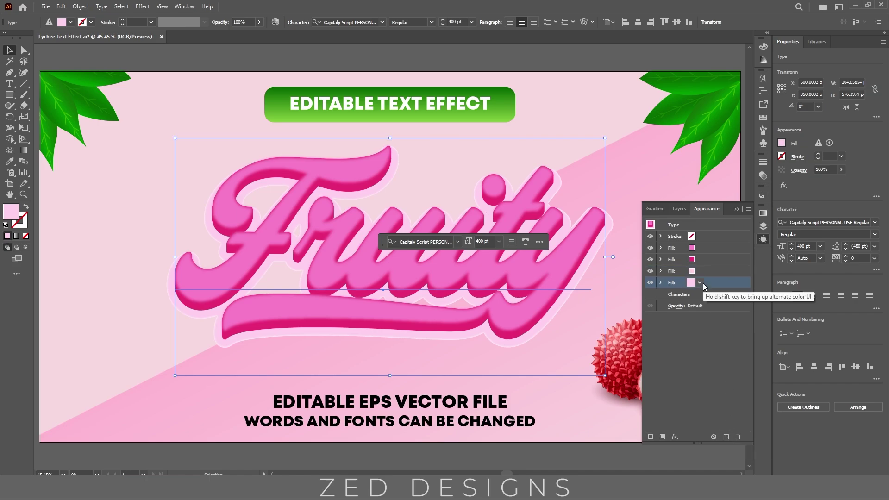
pyautogui.click(661, 282)
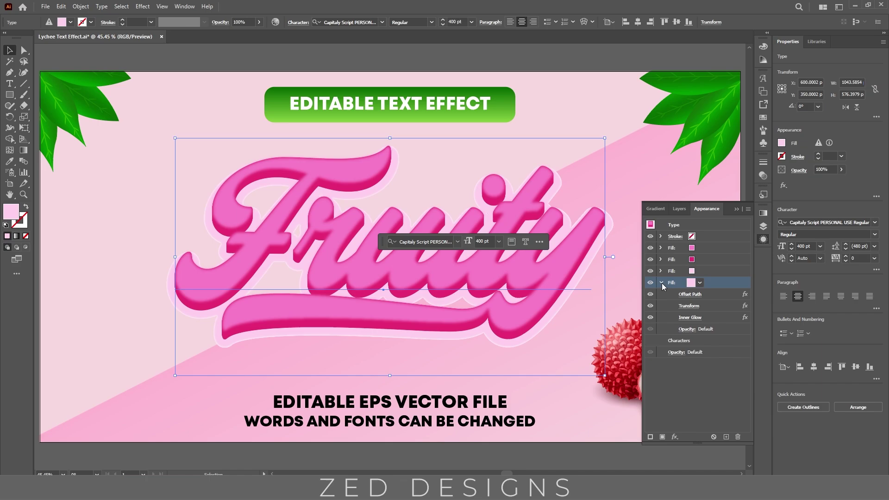
# Step: Apply a second Transform effect to the lowest fill with a 0.5 px vertical move and 30 copies
pyautogui.click(675, 436)
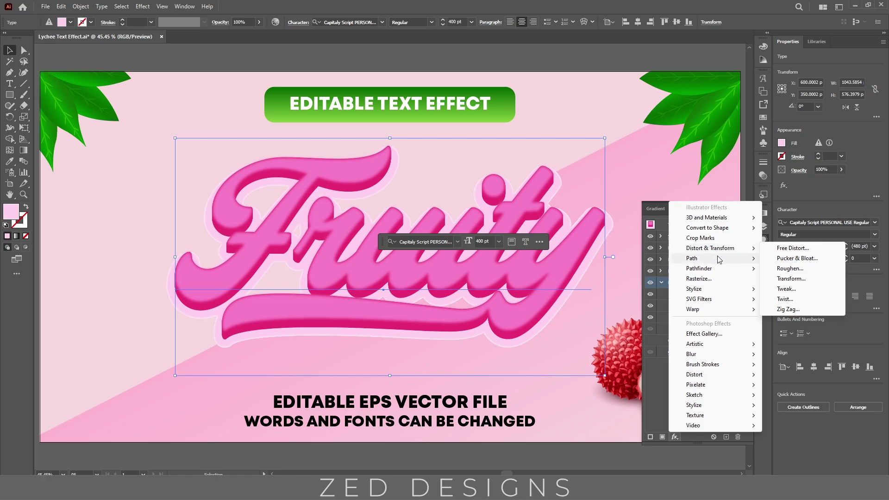
pyautogui.click(795, 281)
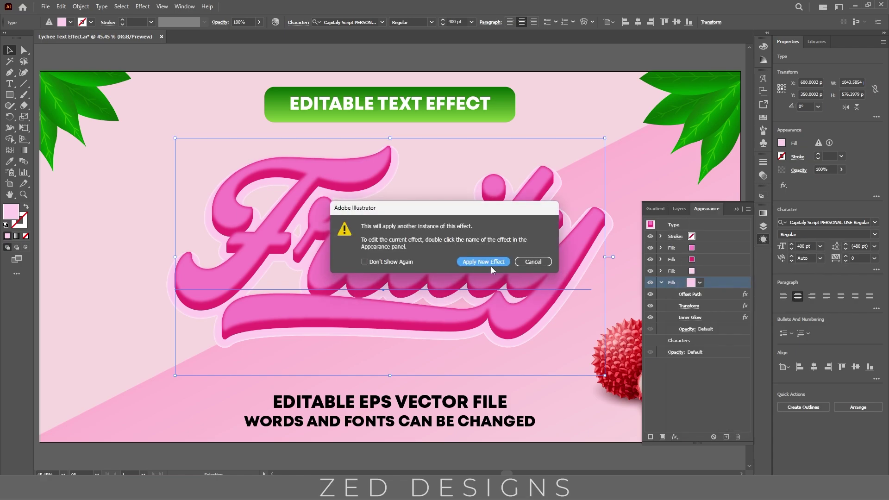
pyautogui.click(488, 263)
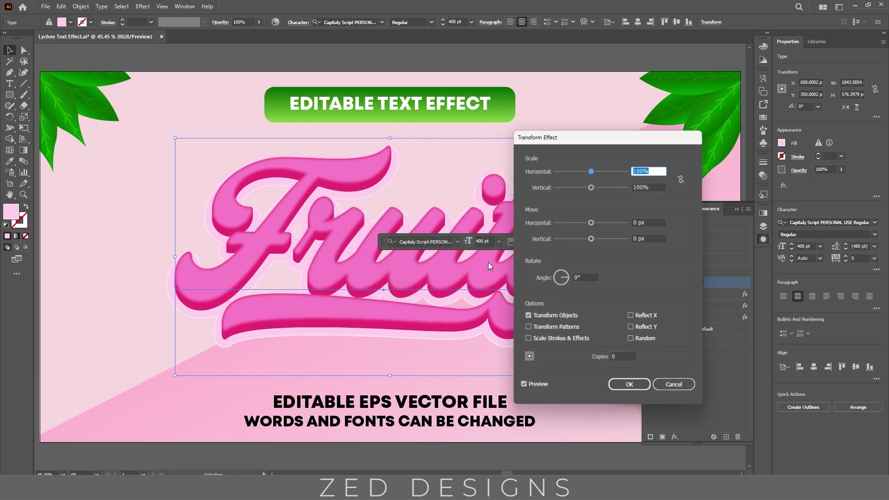
pyautogui.press('Tab')
pyautogui.press('Tab')
pyautogui.press('Tab')
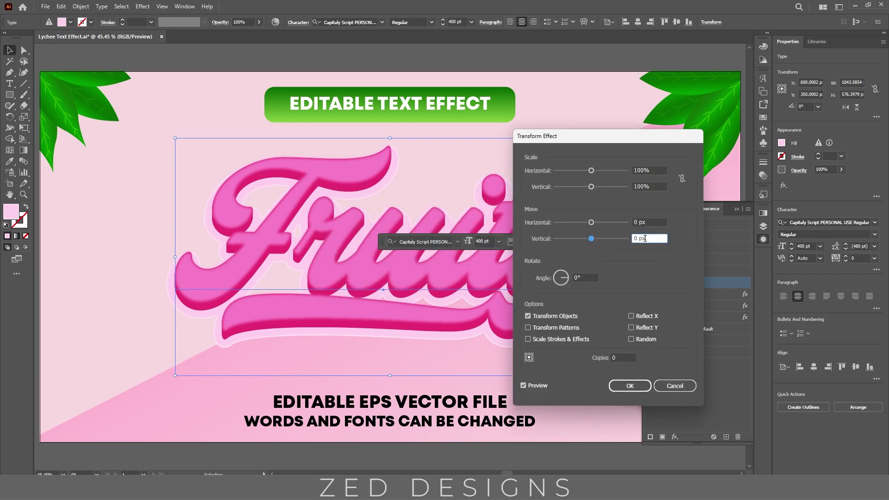
pyautogui.write('0.5')
pyautogui.press('Tab')
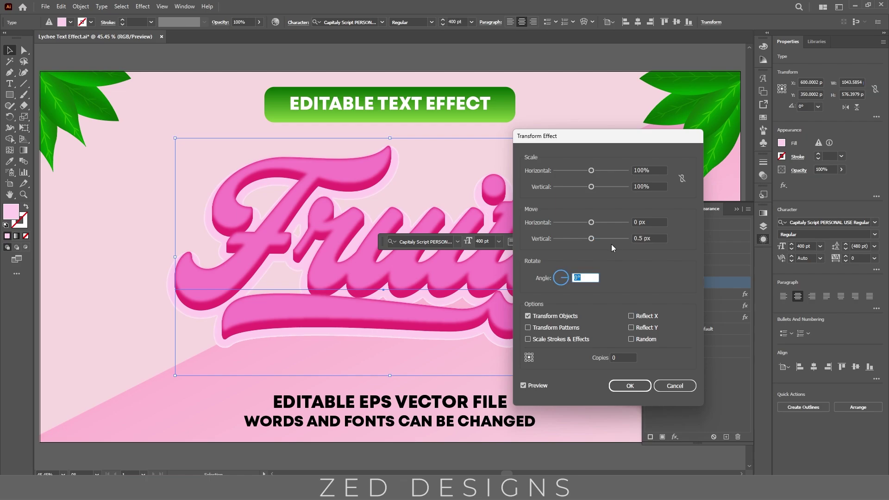
pyautogui.click(627, 356)
pyautogui.write('30')
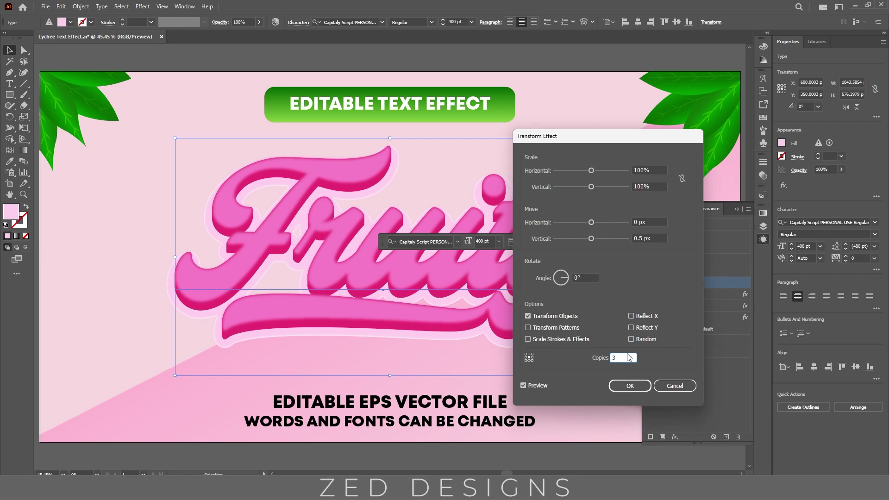
pyautogui.click(628, 386)
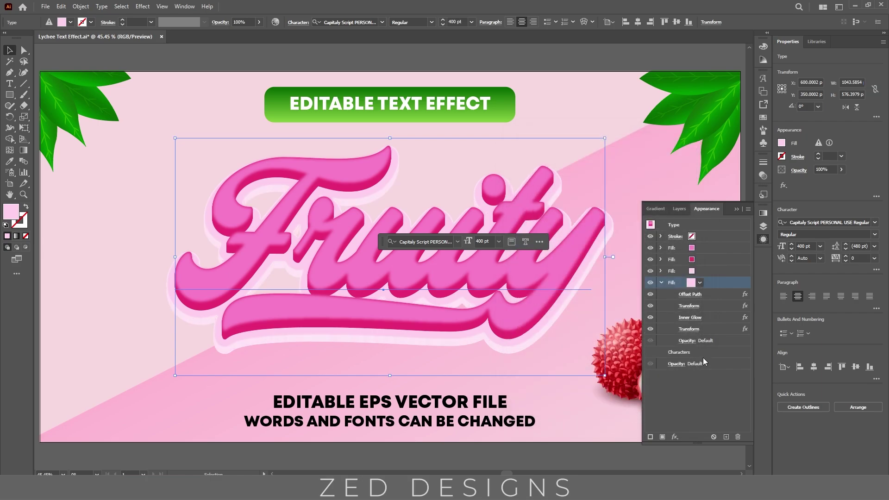
pyautogui.click(661, 282)
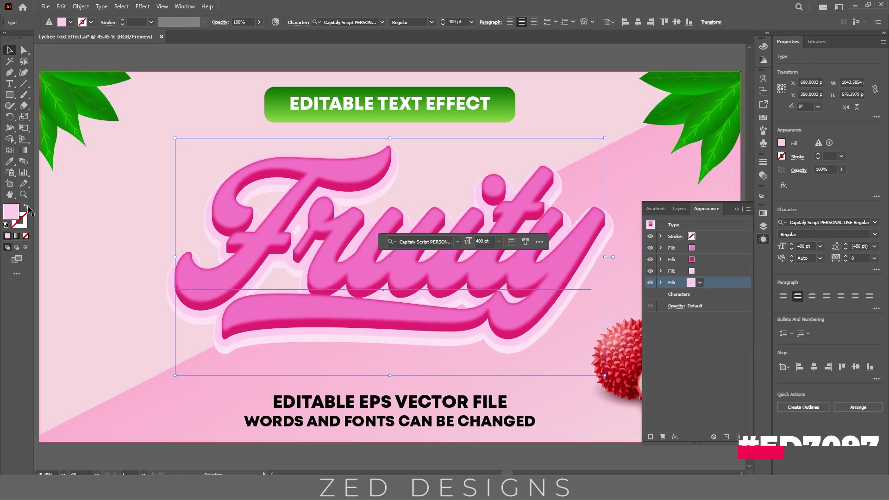
# Step: Change the lowest fill's colour to #ED7097
pyautogui.doubleClick(10, 213)
pyautogui.write('e')
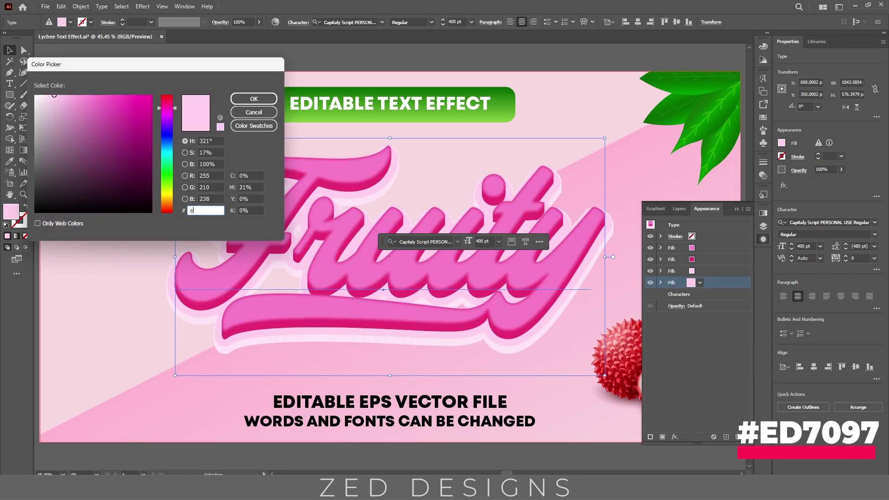
pyautogui.write('d7097')
pyautogui.press('Tab')
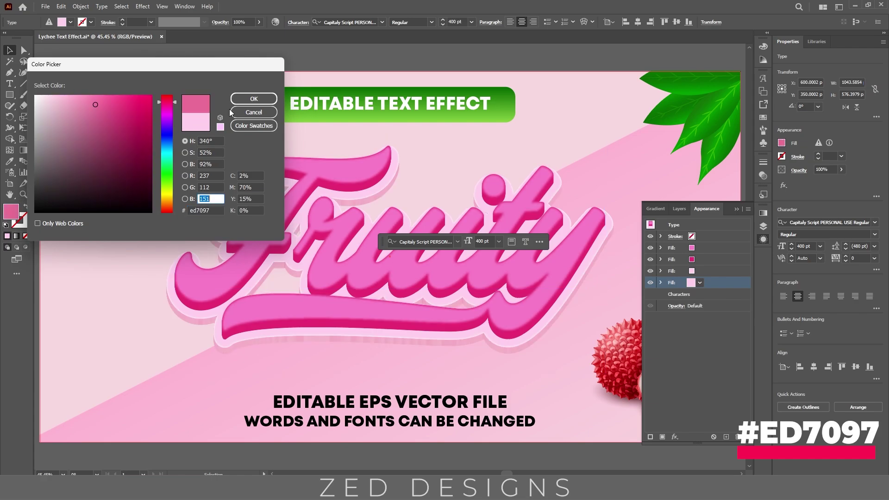
pyautogui.click(248, 103)
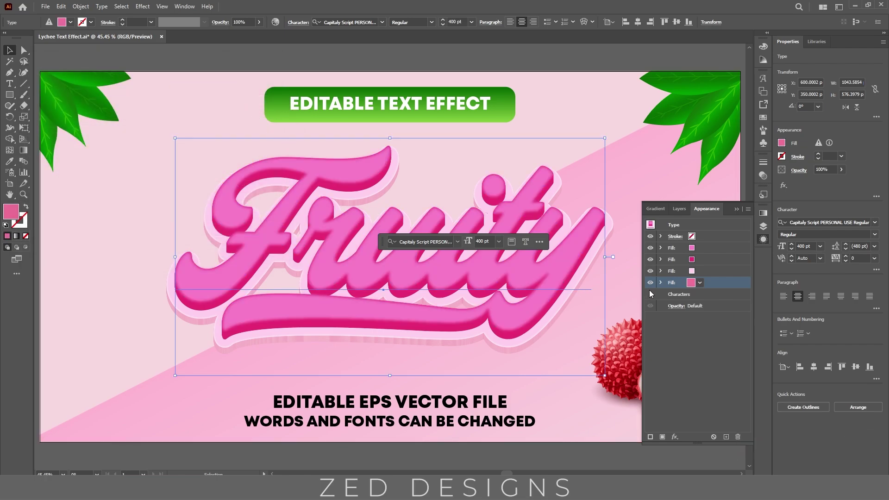
# Step: Delete the Inner Glow effect from the #ED7097 fill
pyautogui.click(663, 284)
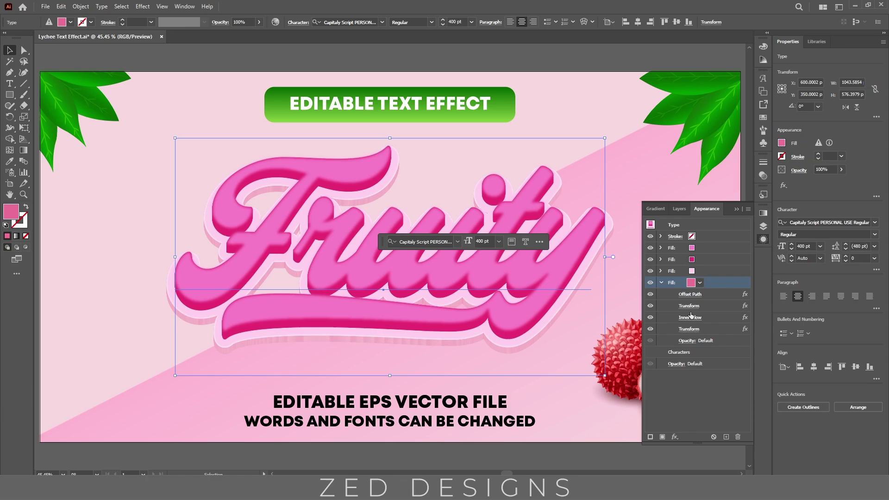
pyautogui.click(715, 317)
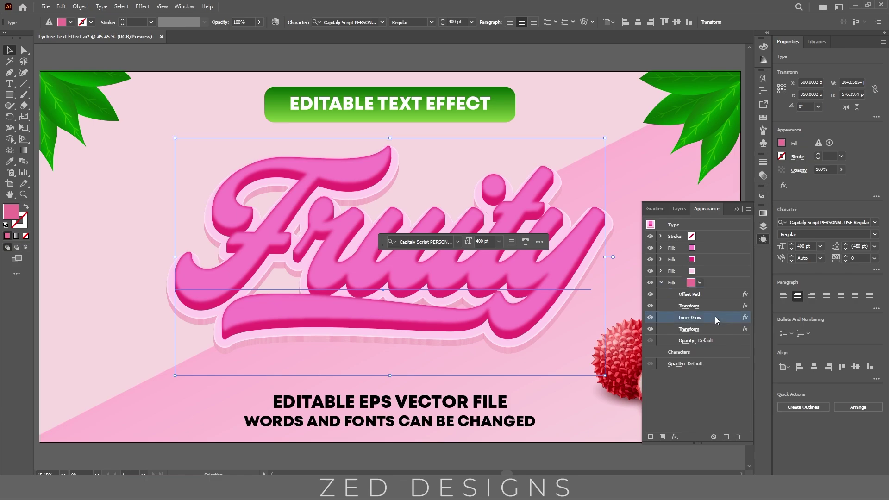
pyautogui.click(736, 436)
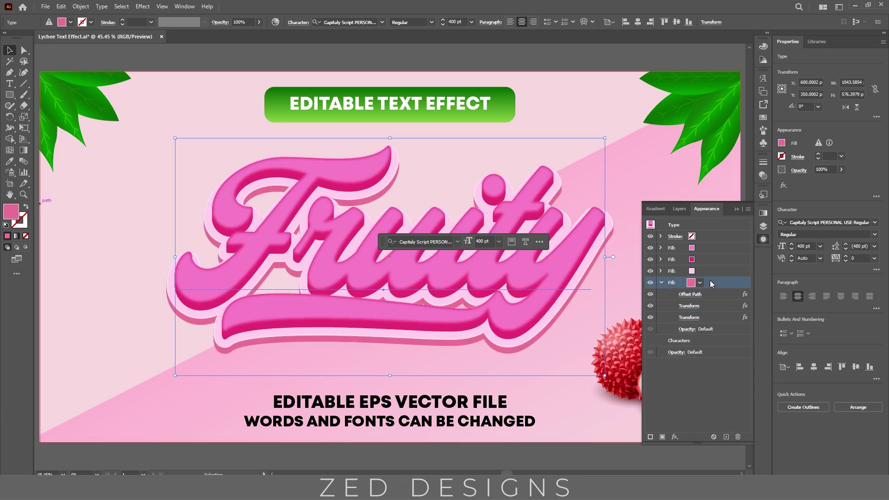
pyautogui.click(662, 283)
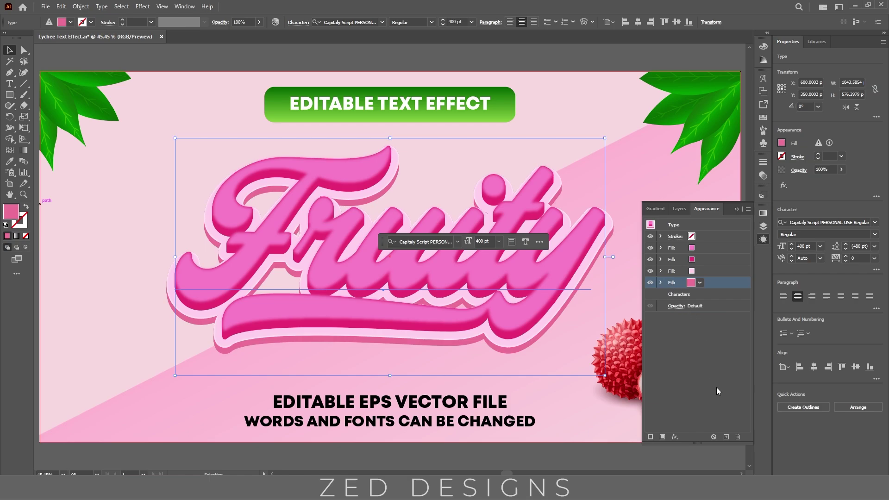
# Step: Duplicate the #ED7097 fill and colour the lower copy black
pyautogui.click(726, 437)
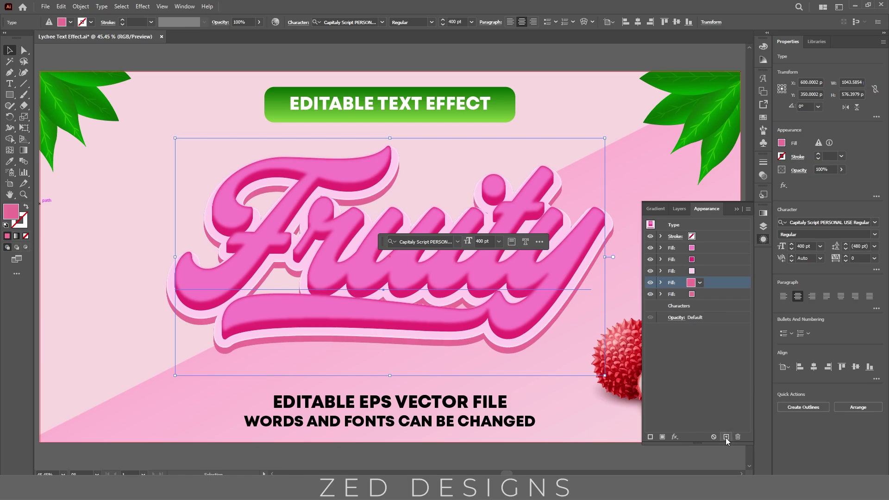
pyautogui.click(707, 298)
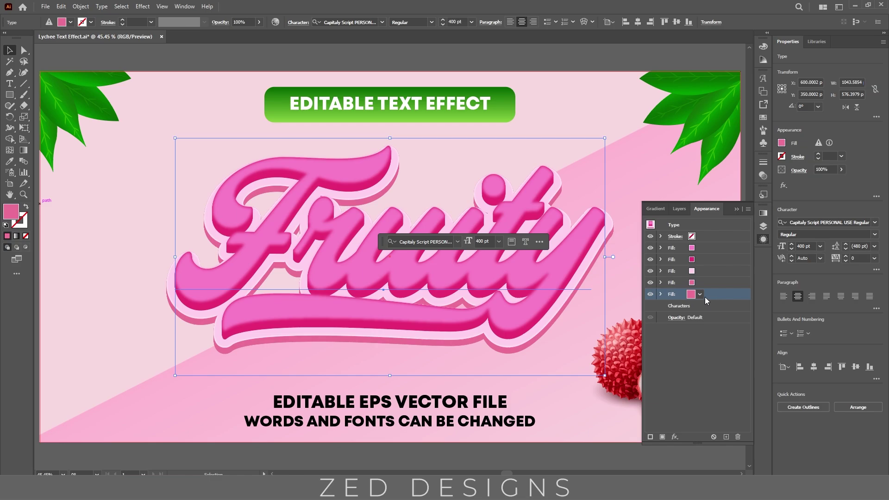
pyautogui.click(701, 295)
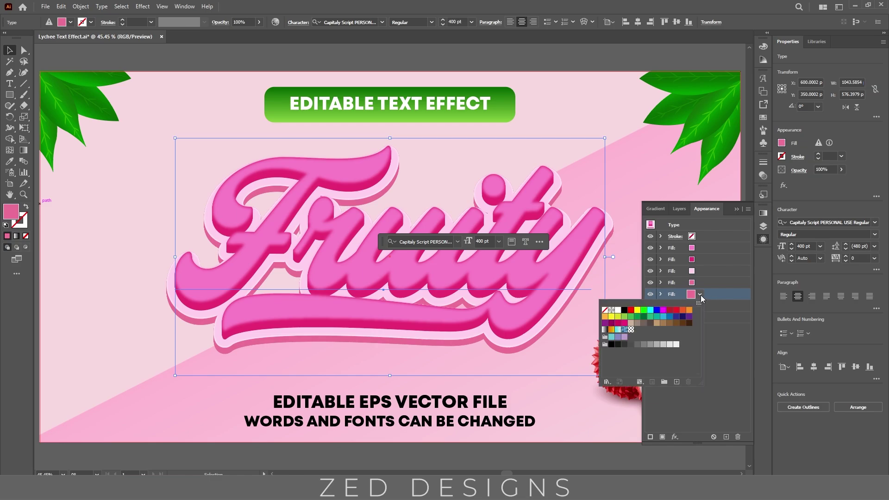
pyautogui.click(625, 310)
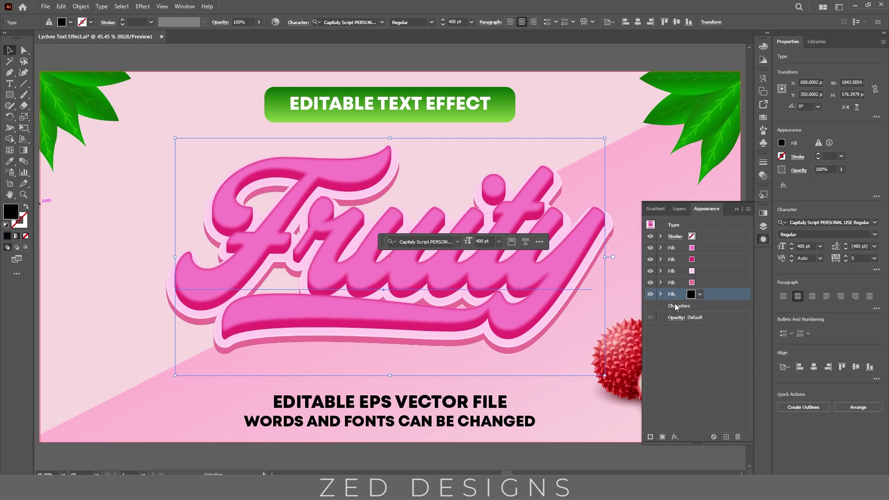
# Step: Delete the second Transform effect from the black fill, keeping its Offset Path and first Transform
pyautogui.click(661, 294)
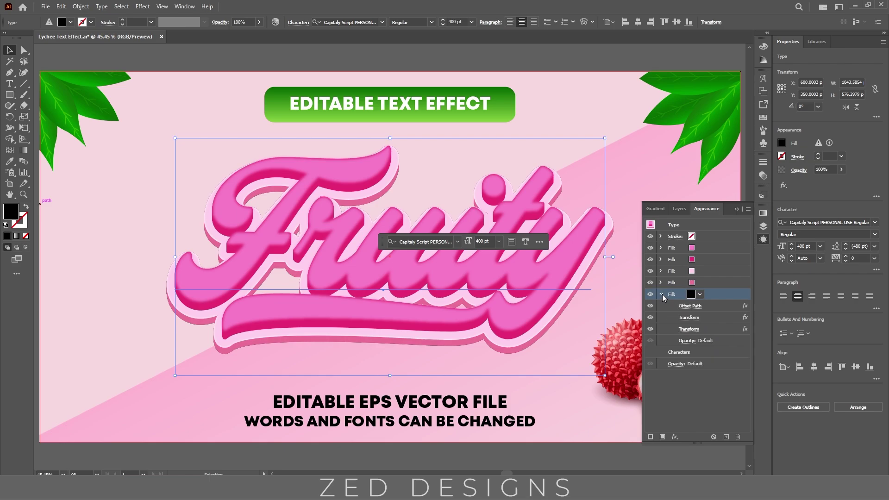
pyautogui.click(712, 327)
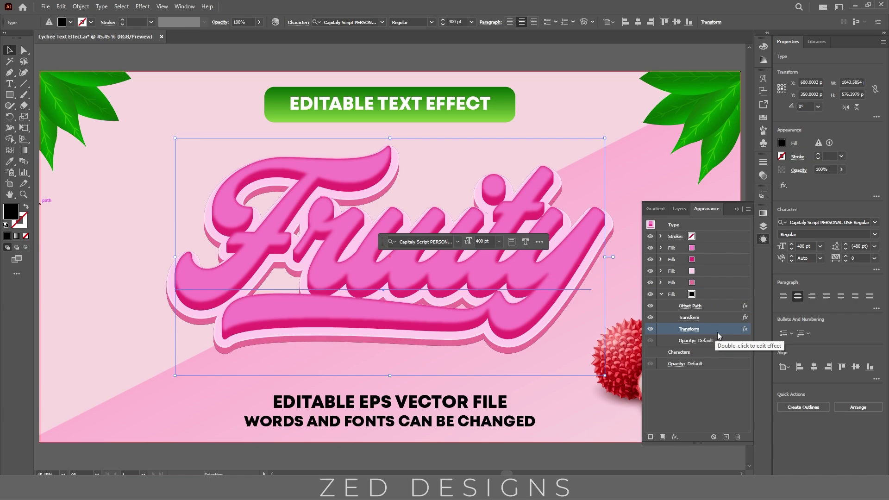
pyautogui.click(738, 436)
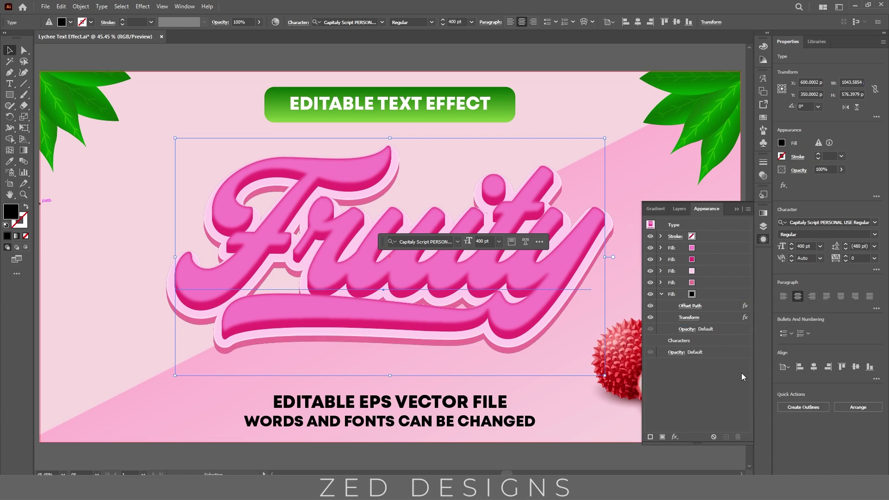
# Step: Set the vertical move of the black fill's Transform effect to 40 px
pyautogui.click(716, 320)
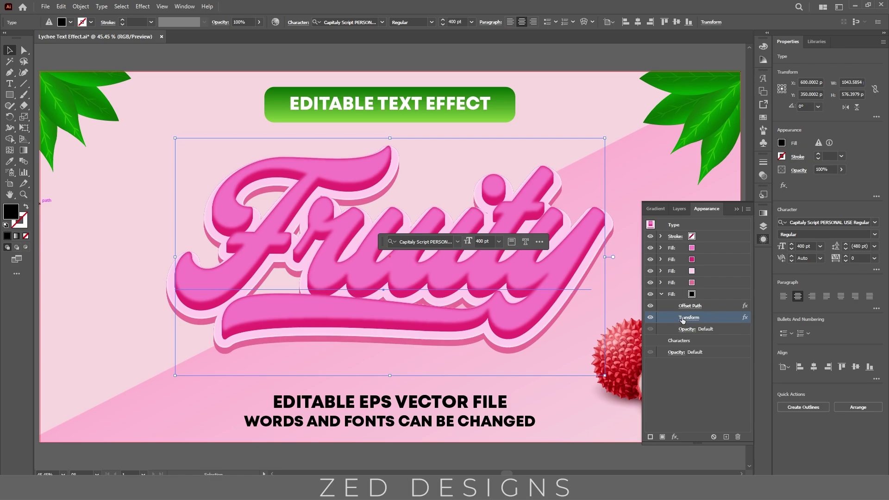
pyautogui.click(688, 318)
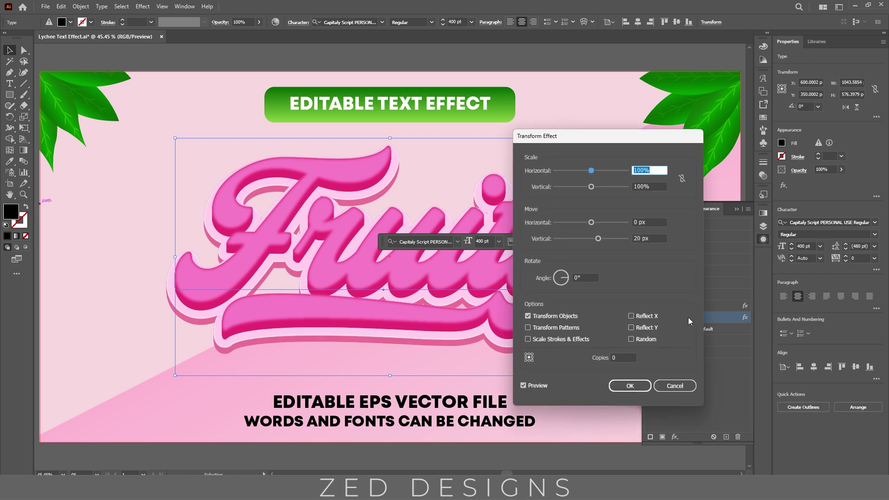
pyautogui.click(638, 238)
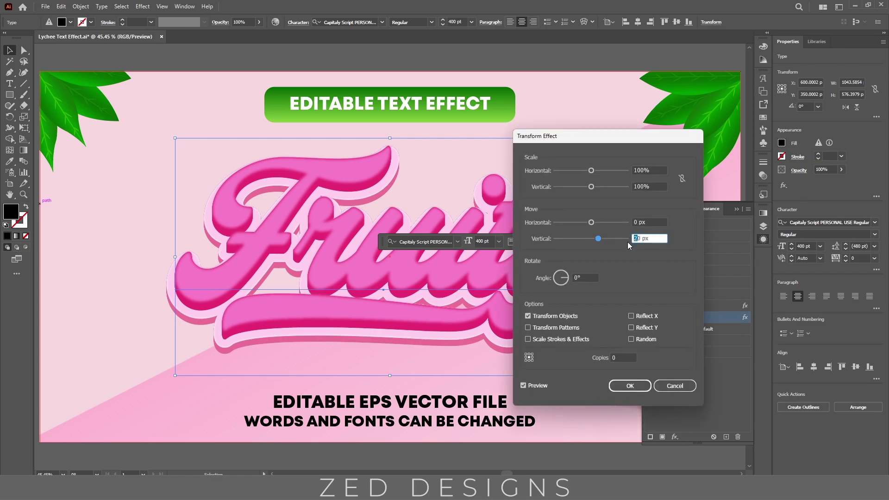
pyautogui.write('40')
pyautogui.press('Tab')
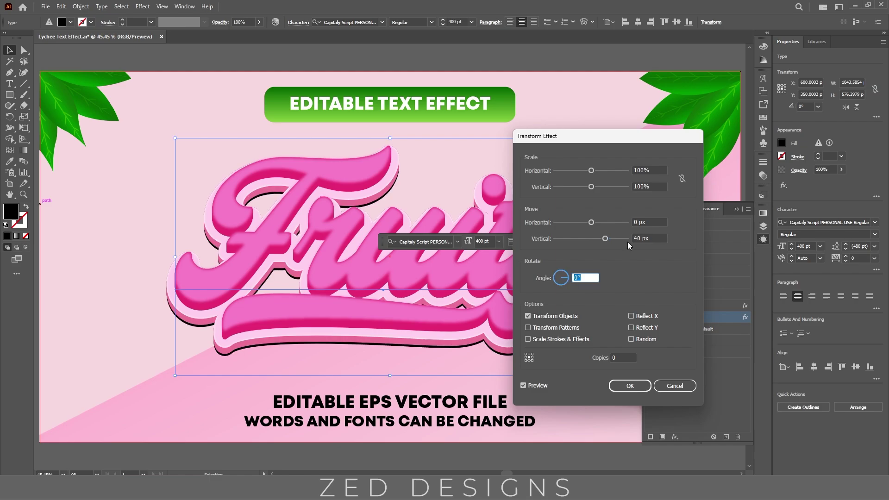
pyautogui.click(638, 385)
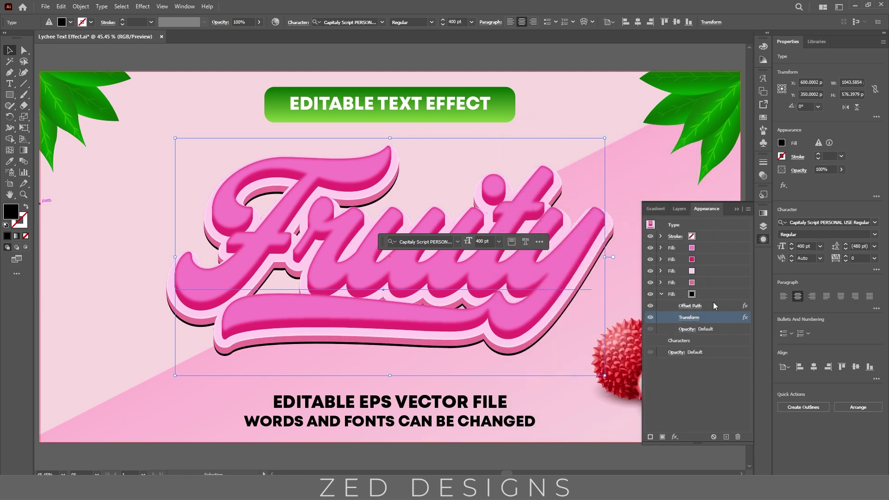
# Step: Add a Gaussian Blur effect with a 4-pixel radius to the black fill
pyautogui.click(711, 298)
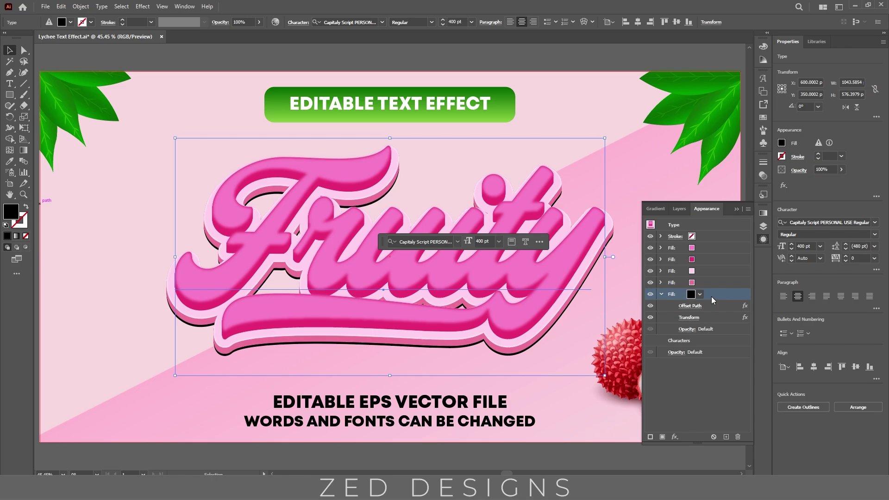
pyautogui.click(675, 437)
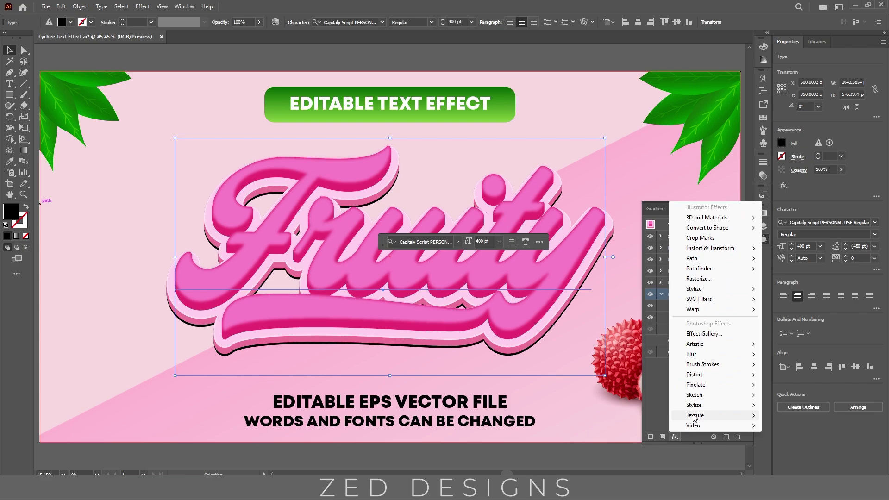
pyautogui.moveTo(707, 358)
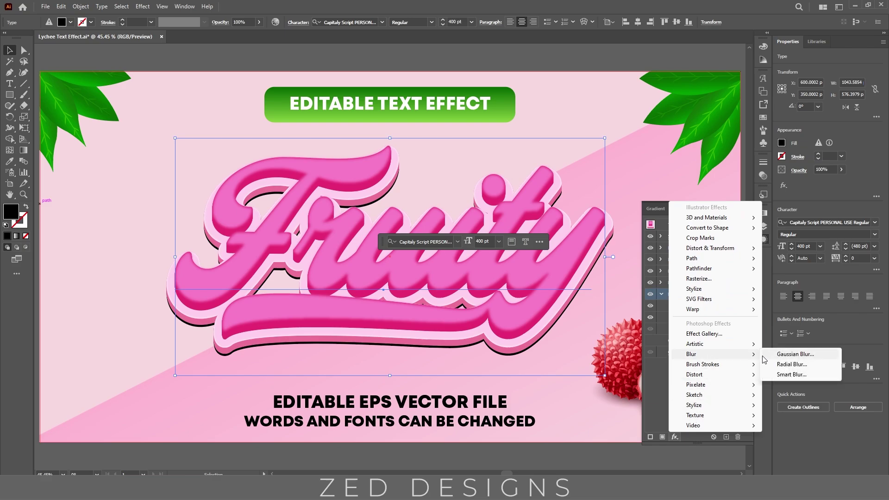
pyautogui.click(785, 357)
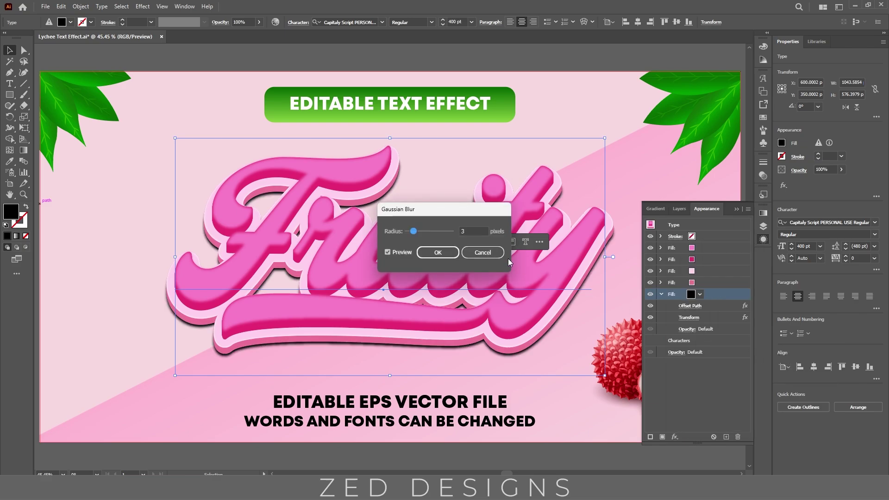
pyautogui.press('Tab')
pyautogui.write('4')
pyautogui.press('Tab')
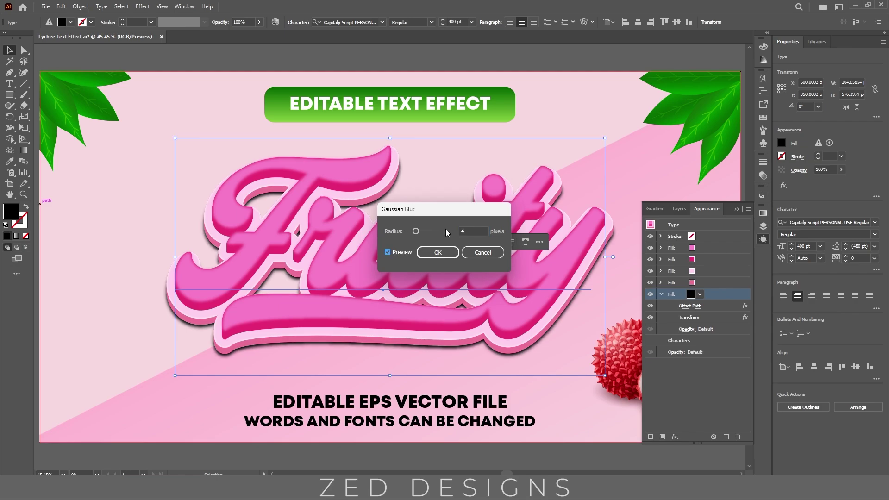
pyautogui.click(442, 251)
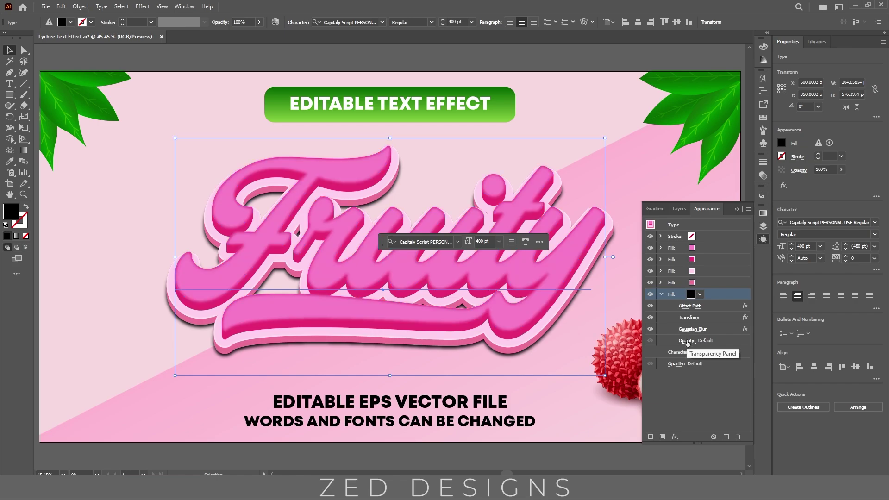
# Step: Set the black fill's blending mode to Multiply and its opacity to 80%
pyautogui.click(687, 341)
pyautogui.click(612, 360)
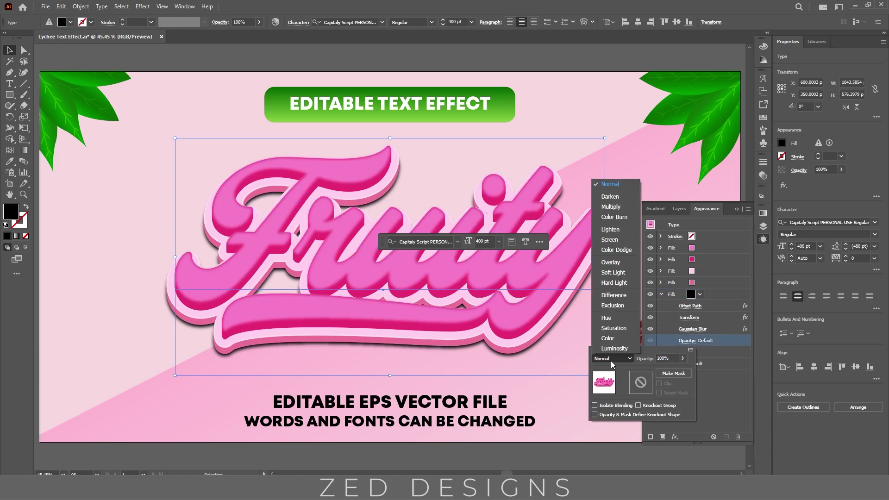
pyautogui.click(611, 207)
pyautogui.click(665, 358)
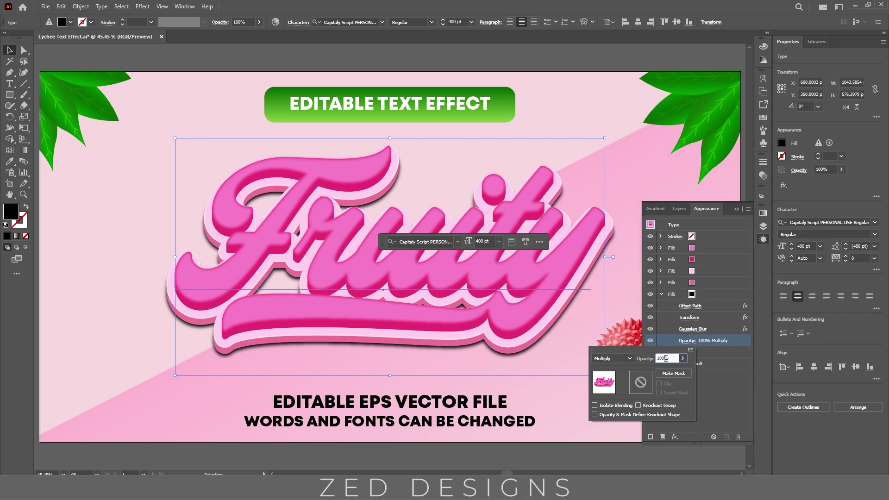
pyautogui.write('8')
pyautogui.press('Return')
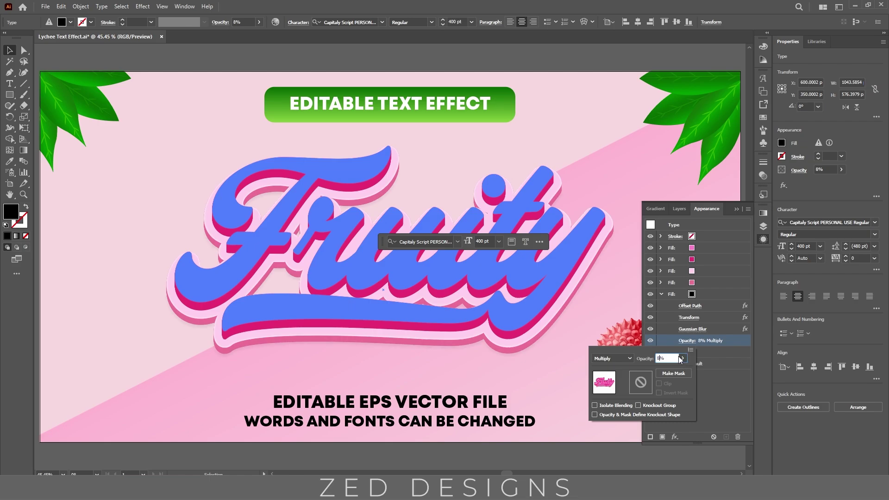
pyautogui.write('0')
pyautogui.click(723, 387)
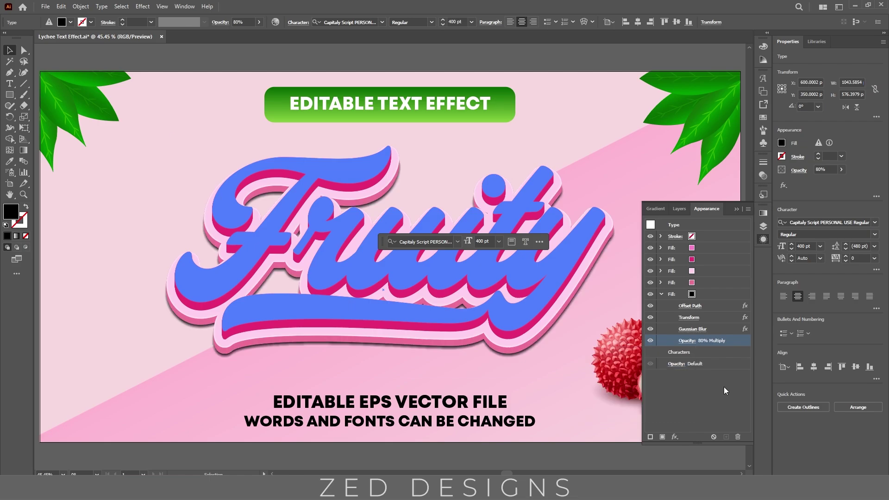
# Step: Duplicate the black fill and delete the Gaussian Blur effect from the lower copy
pyautogui.click(707, 296)
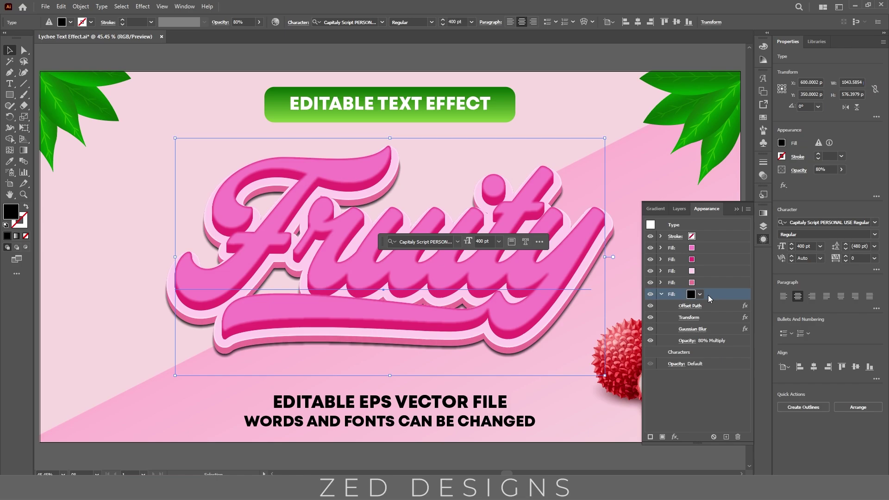
pyautogui.click(661, 295)
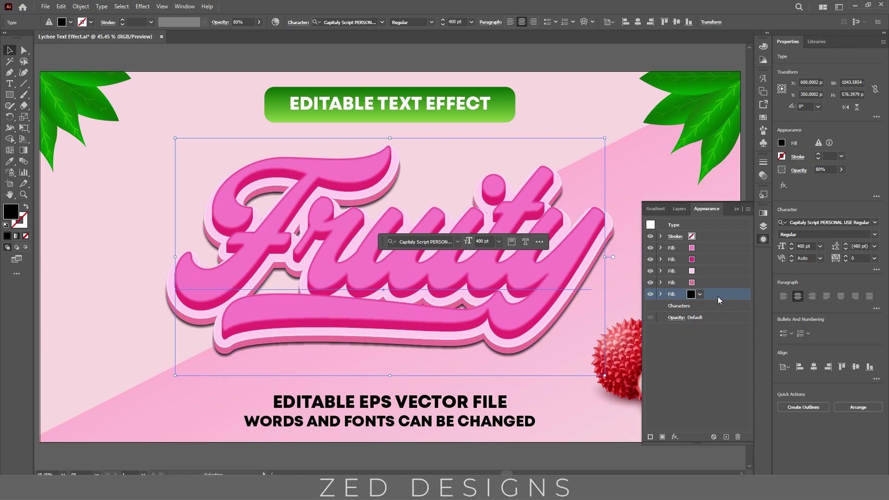
pyautogui.click(726, 437)
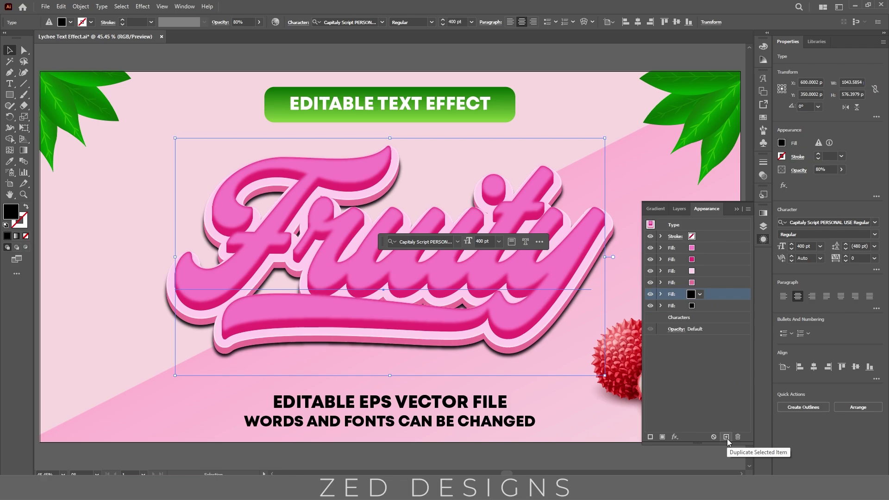
pyautogui.click(660, 305)
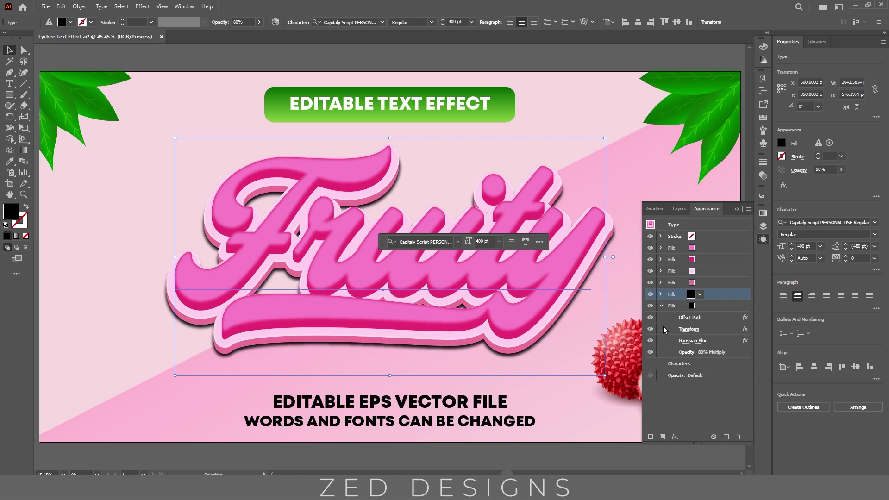
pyautogui.click(715, 341)
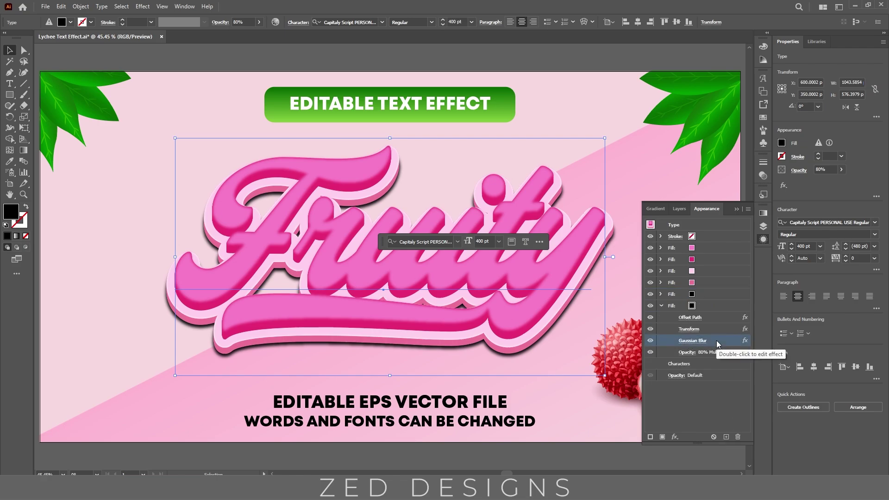
pyautogui.click(738, 436)
# Step: Reset the lowest black fill to 100% opacity with the Normal blending mode
pyautogui.click(686, 343)
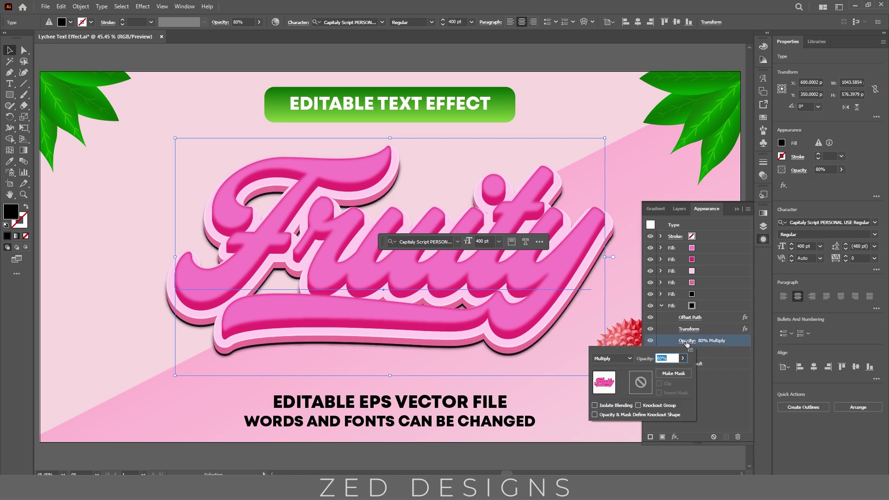
pyautogui.write('100')
pyautogui.click(611, 359)
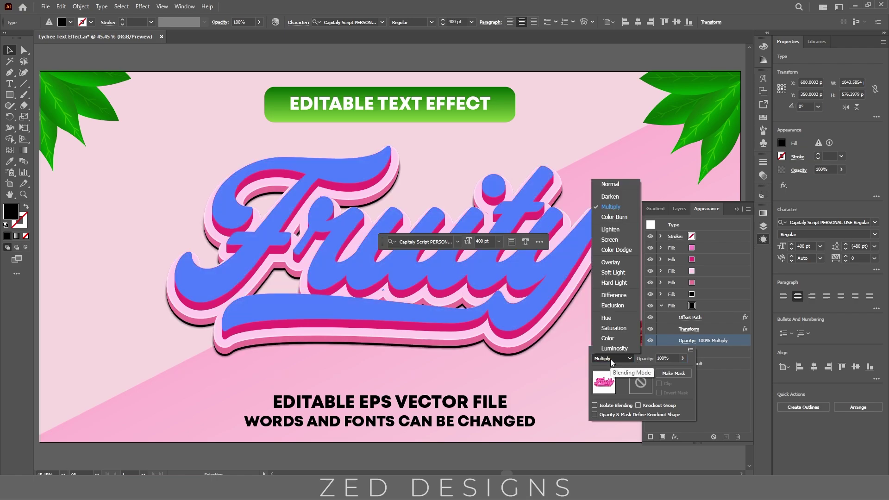
pyautogui.click(607, 183)
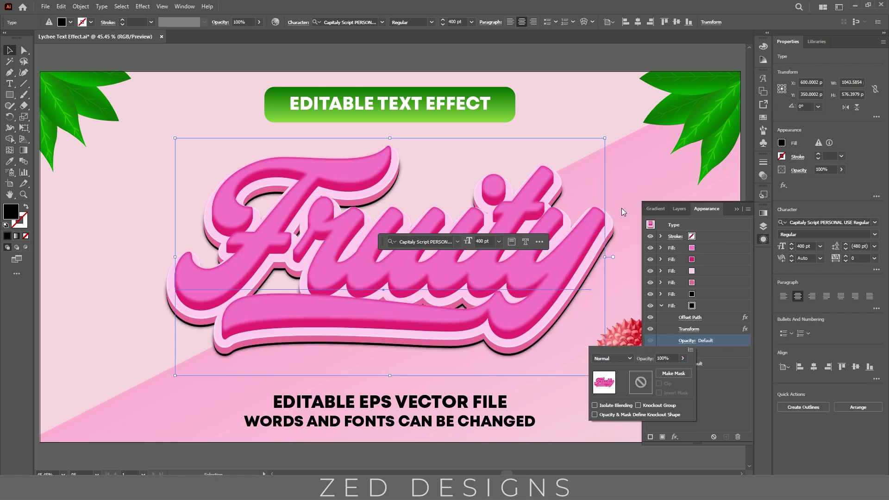
pyautogui.click(726, 391)
# Step: Change the lowest fill's colour to #B81746
pyautogui.click(707, 307)
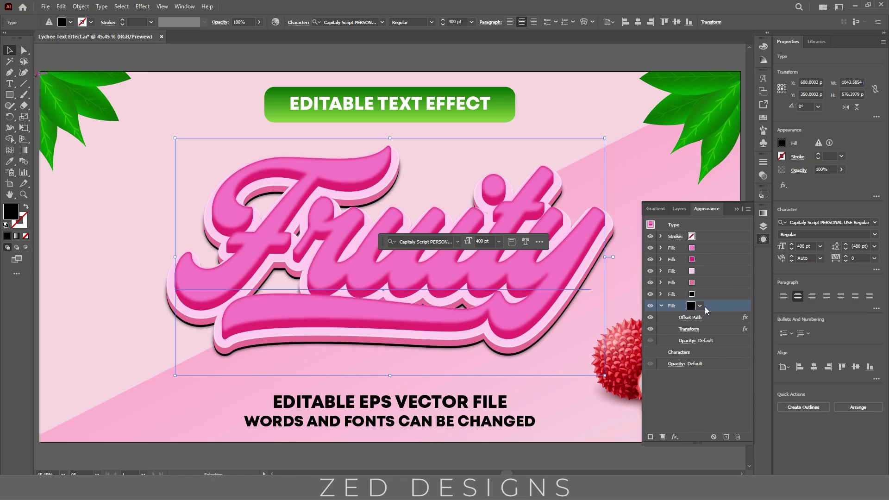
pyautogui.doubleClick(13, 214)
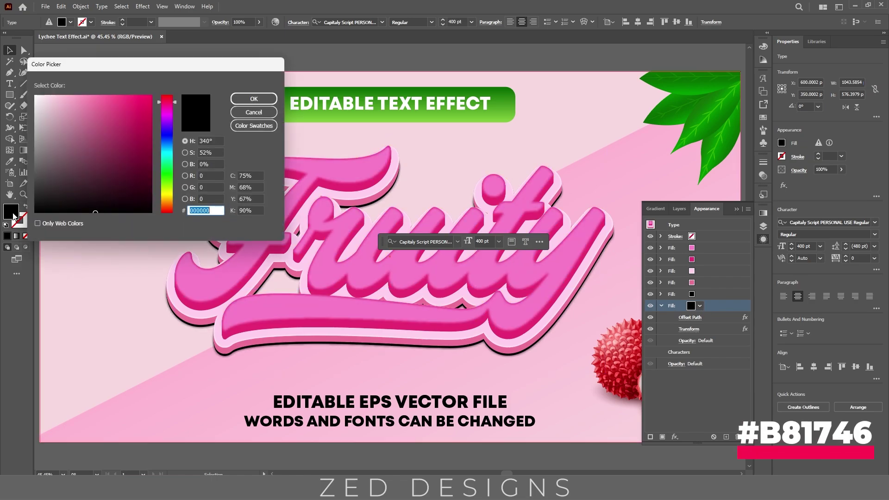
pyautogui.write('b8')
pyautogui.write('1746')
pyautogui.click(262, 176)
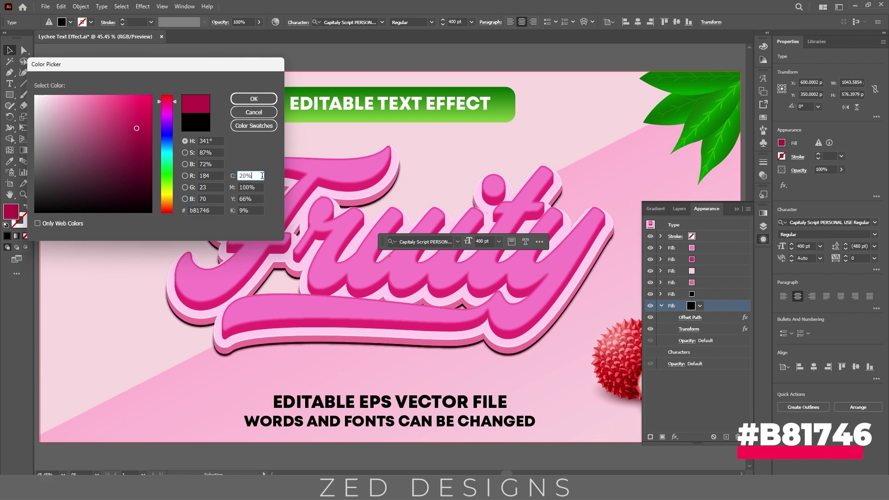
pyautogui.click(254, 99)
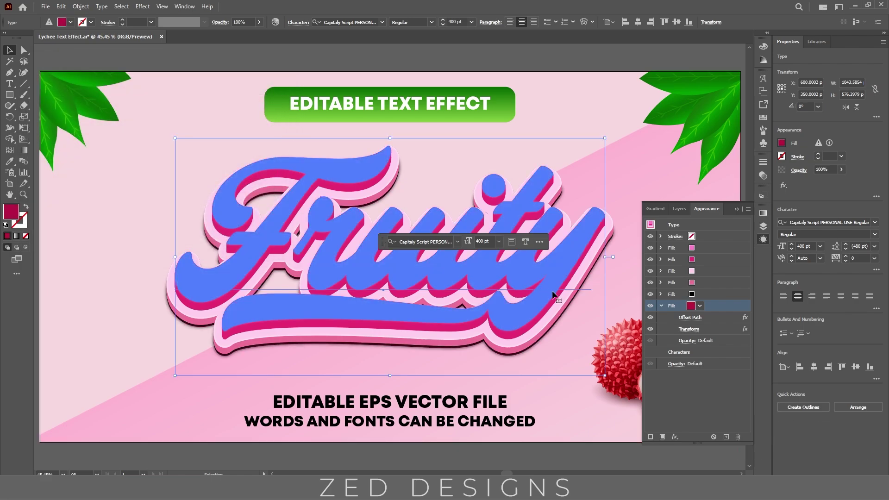
# Step: Set the Offset Path effect of the #B81746 fill to 40 px
pyautogui.click(690, 318)
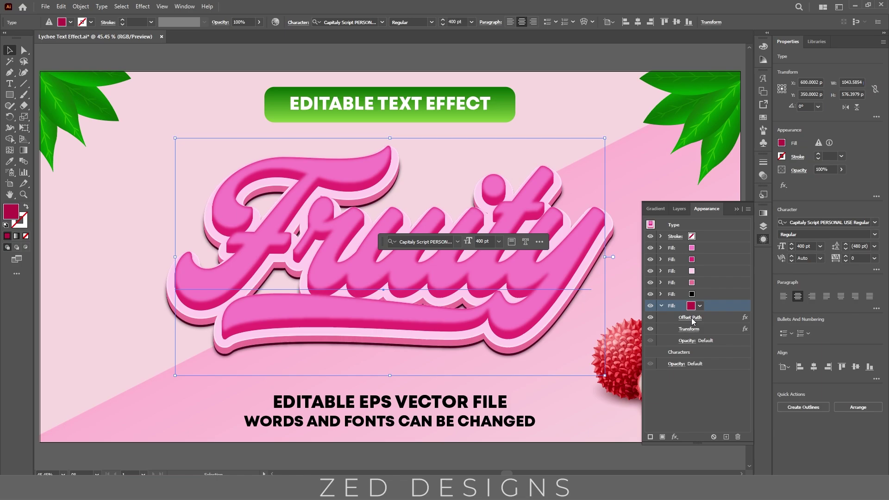
pyautogui.write('40')
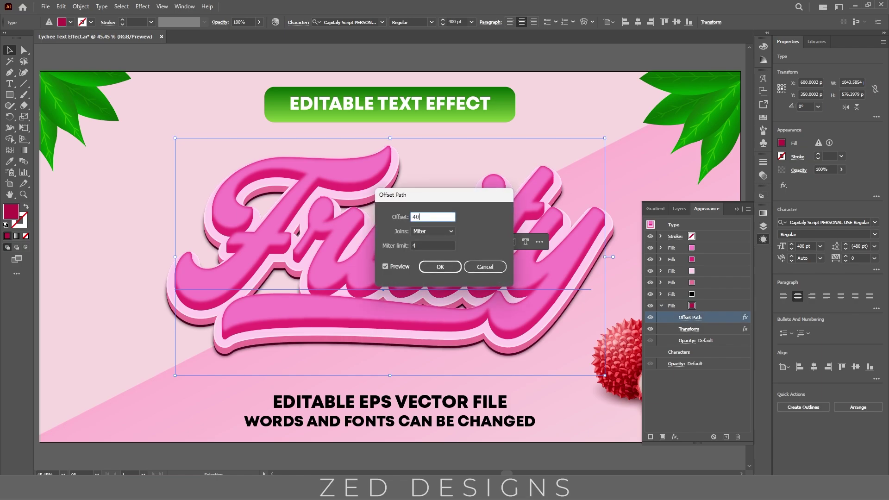
pyautogui.press('Tab')
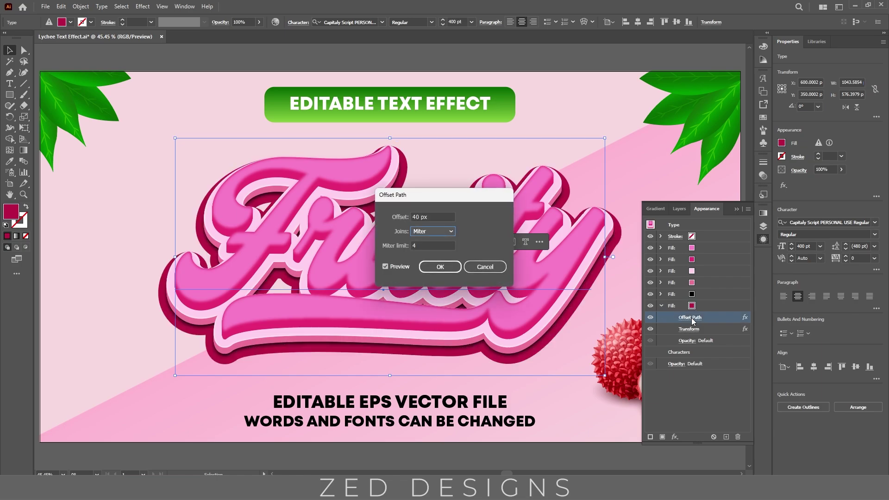
pyautogui.click(439, 267)
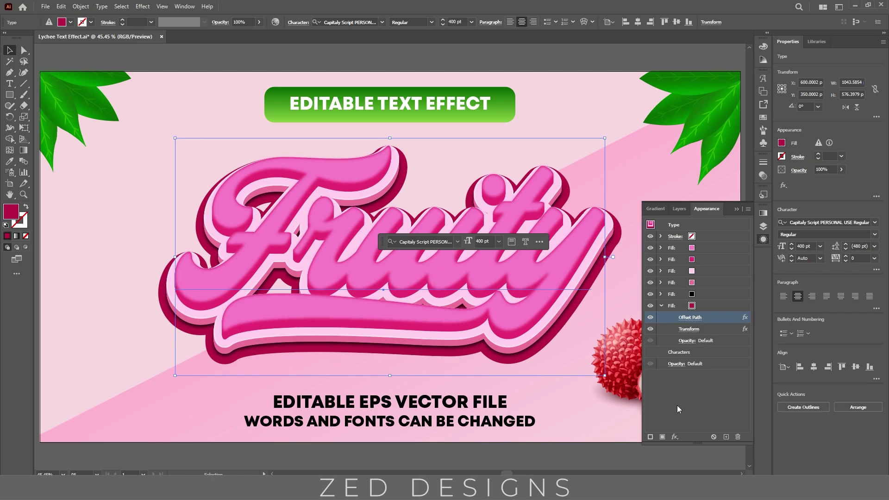
# Step: Add an Inner Glow effect to the #B81746 fill in Screen mode with 50% opacity and 10 px blur from the edge
pyautogui.click(675, 437)
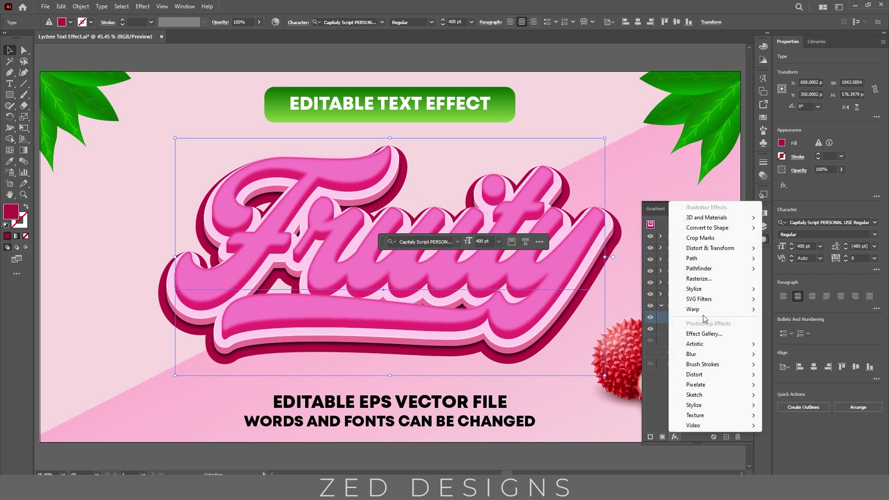
pyautogui.moveTo(704, 291)
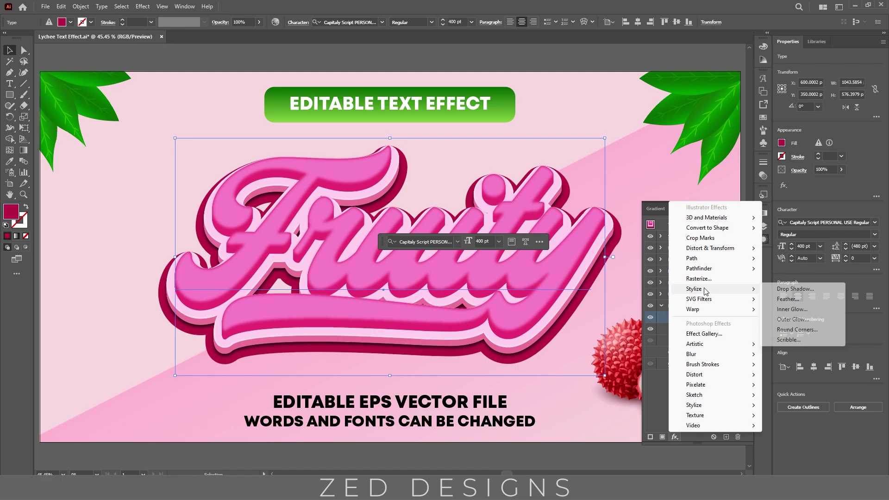
pyautogui.click(785, 309)
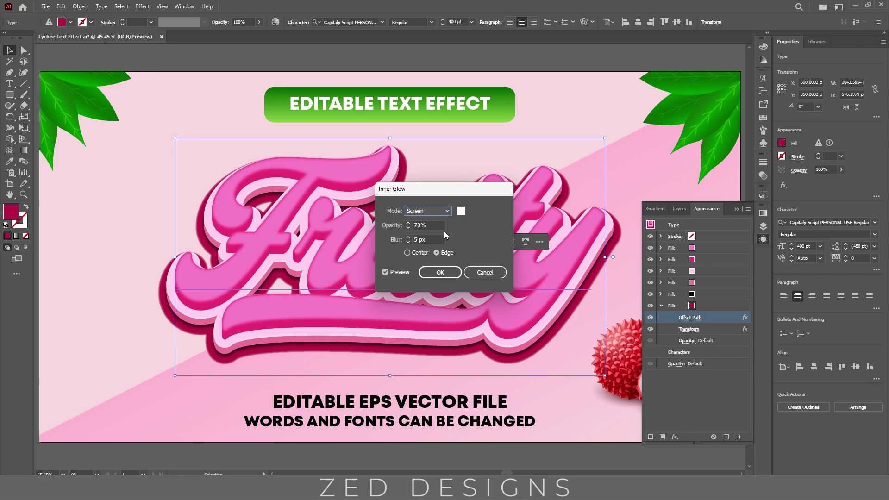
pyautogui.click(418, 224)
pyautogui.write('50')
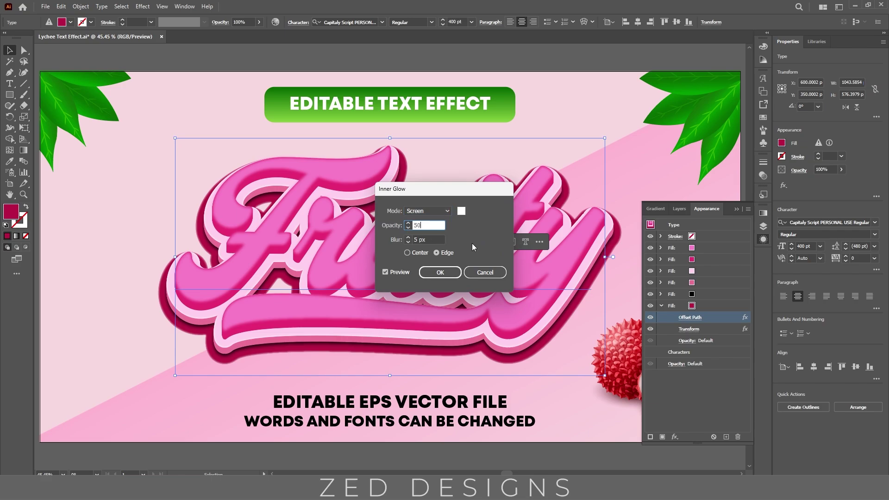
pyautogui.press('Tab')
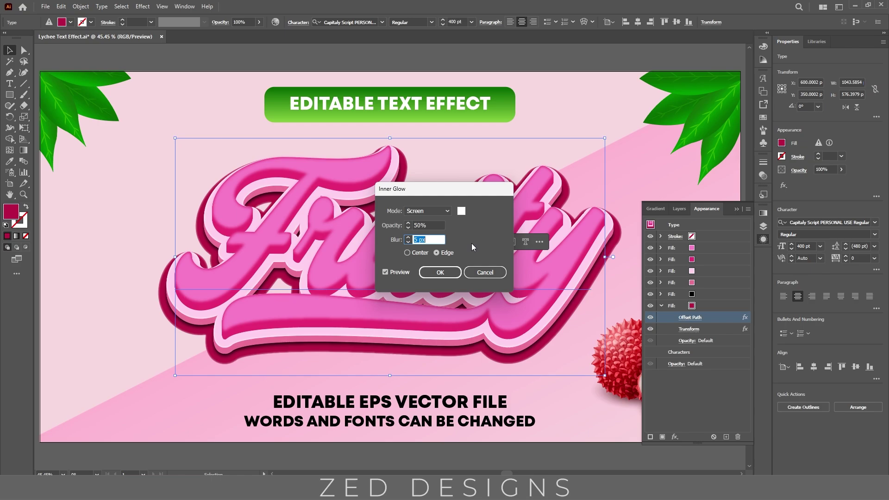
pyautogui.write('10')
pyautogui.click(437, 225)
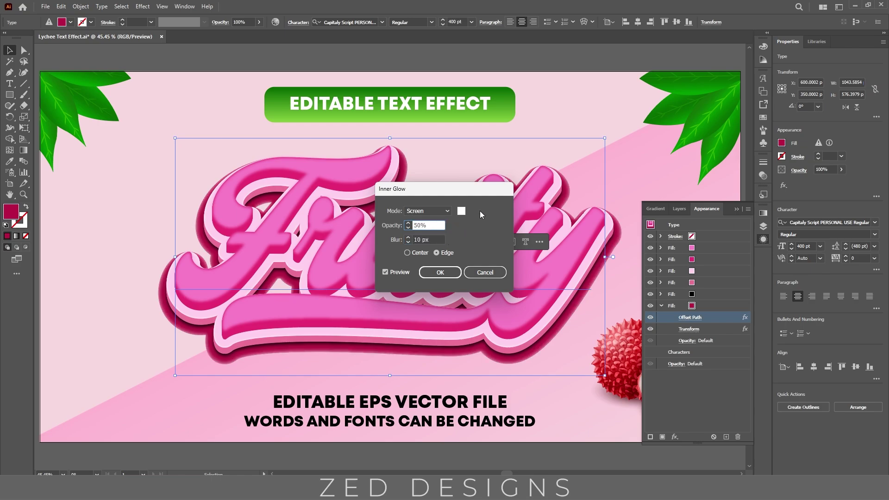
# Step: Set the Inner Glow's colour to pale yellow and apply the effect
pyautogui.click(461, 211)
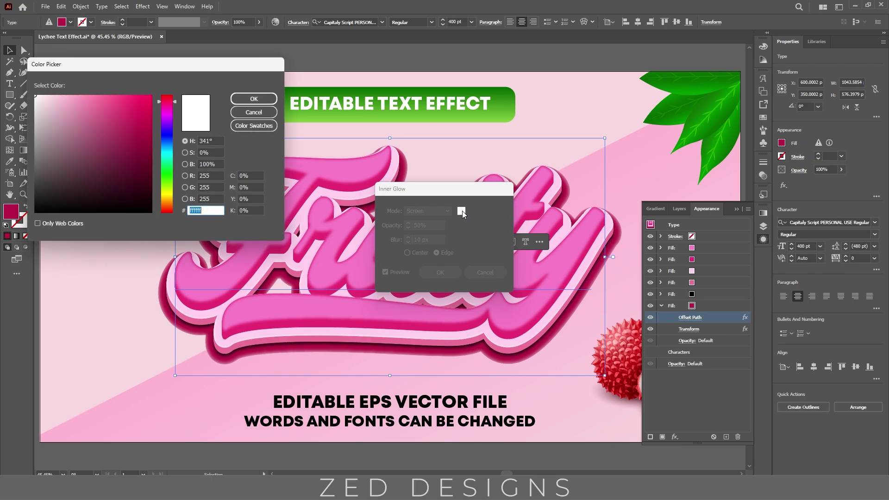
pyautogui.write('f9f38')
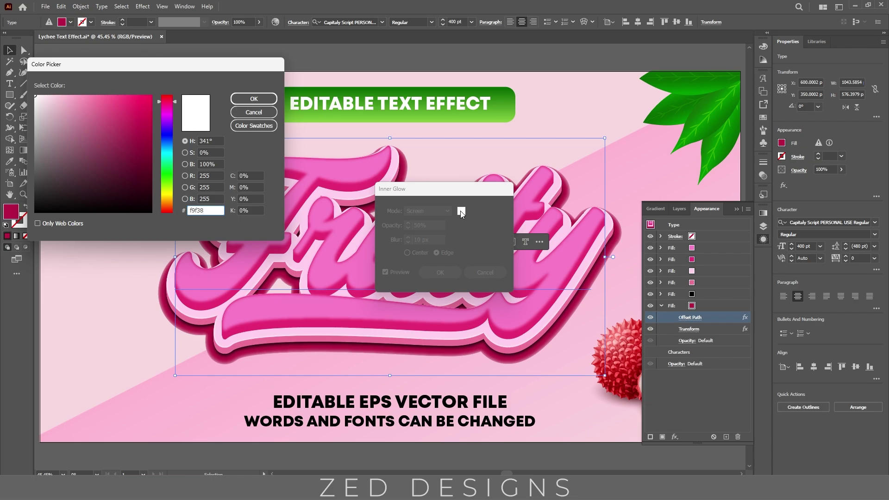
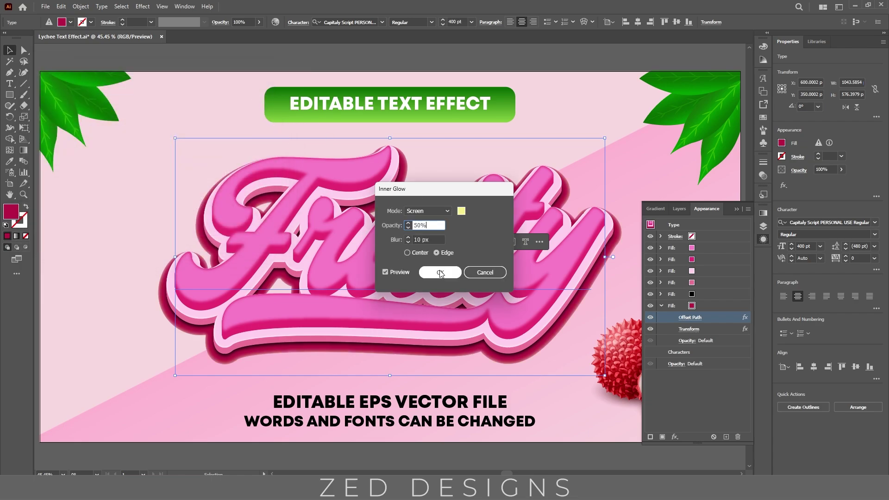
pyautogui.click(440, 273)
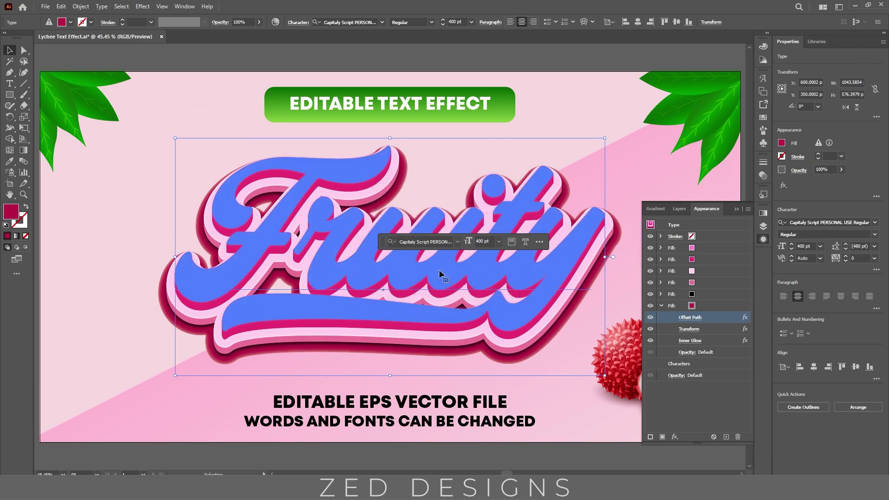
# Step: Duplicate the #B81746 fill and change the lower copy's colour to #5A101F
pyautogui.click(660, 305)
pyautogui.click(722, 310)
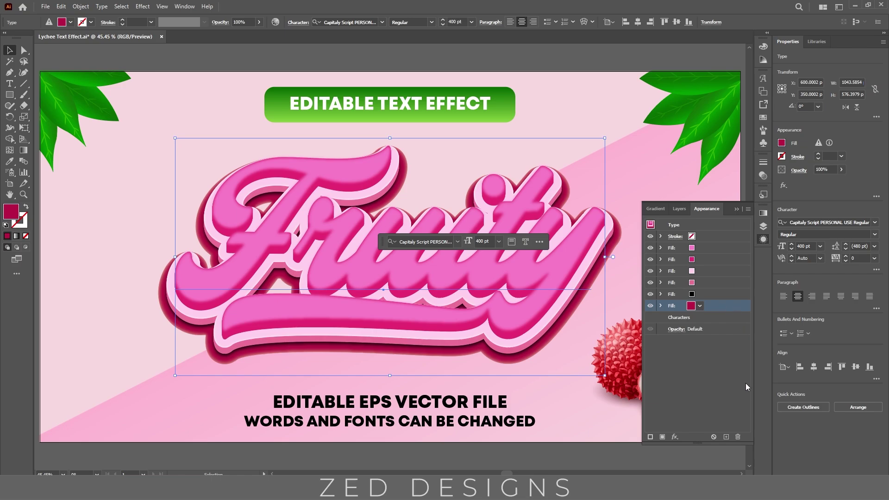
pyautogui.click(727, 436)
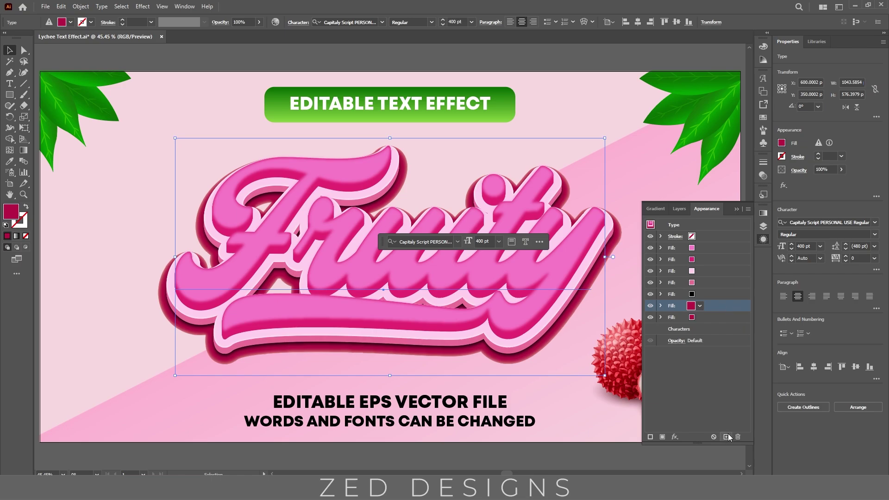
pyautogui.click(707, 320)
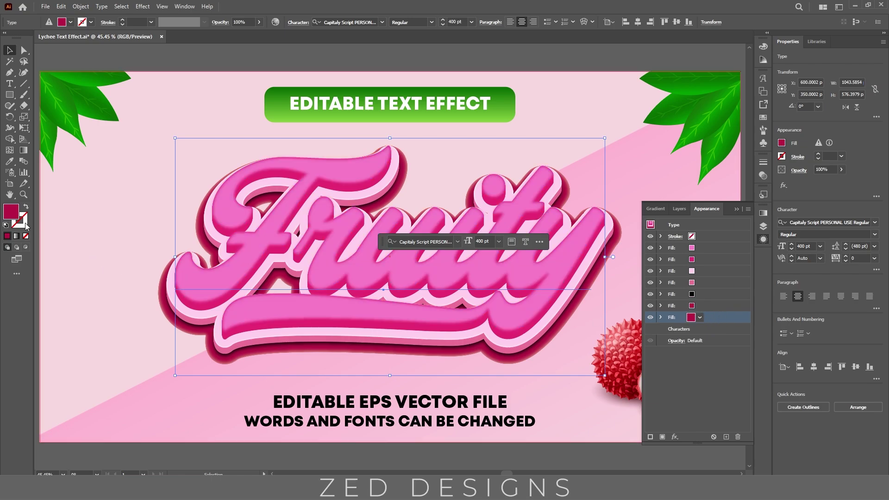
pyautogui.doubleClick(12, 213)
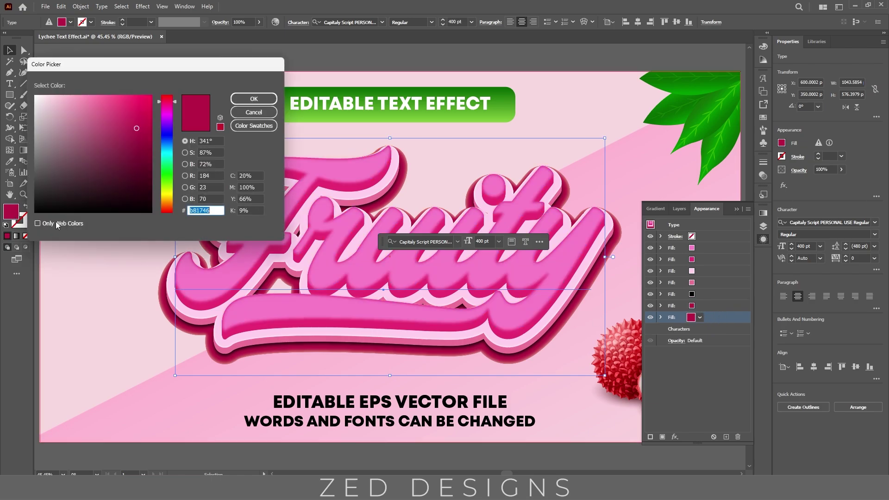
pyautogui.write('5a101f')
pyautogui.click(251, 102)
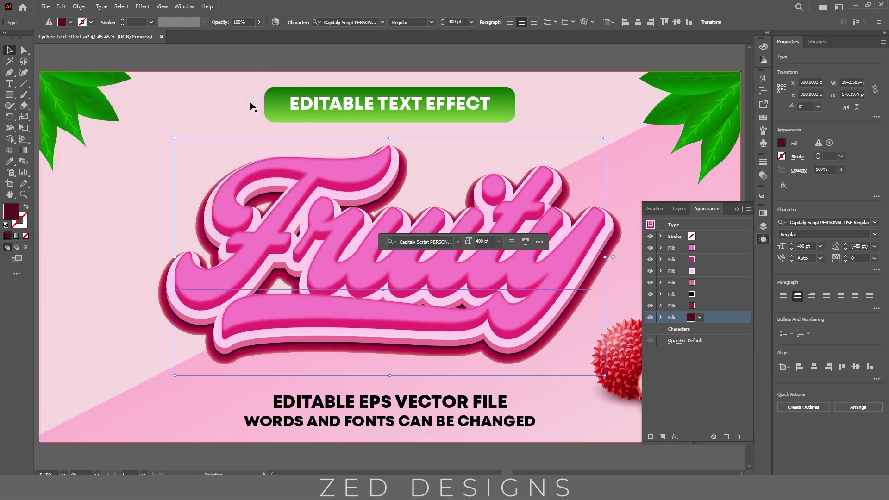
# Step: Add a second Transform effect to the #5A101F fill with a 0.5 px vertical move and 50 copies
pyautogui.click(660, 318)
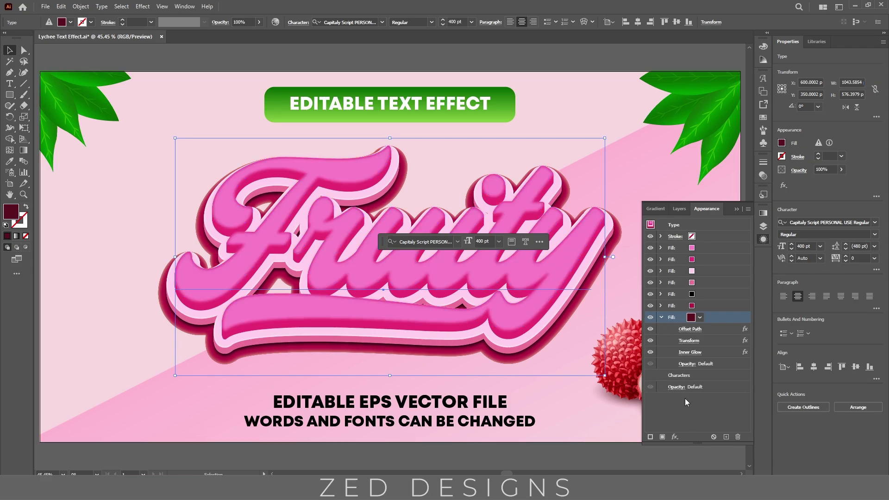
pyautogui.click(675, 436)
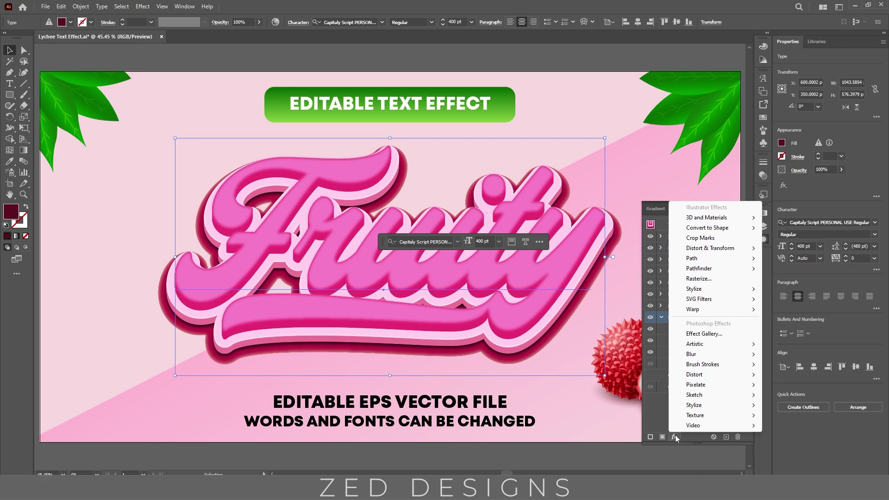
pyautogui.moveTo(722, 248)
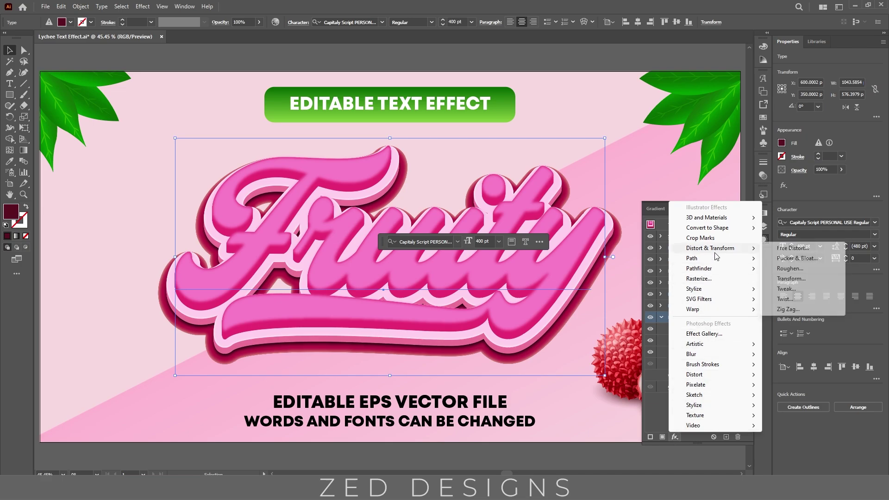
pyautogui.click(785, 280)
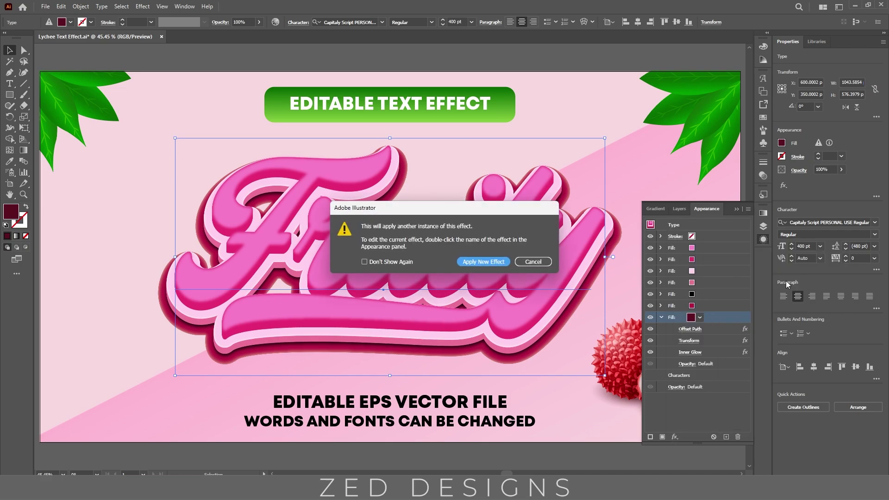
pyautogui.click(482, 262)
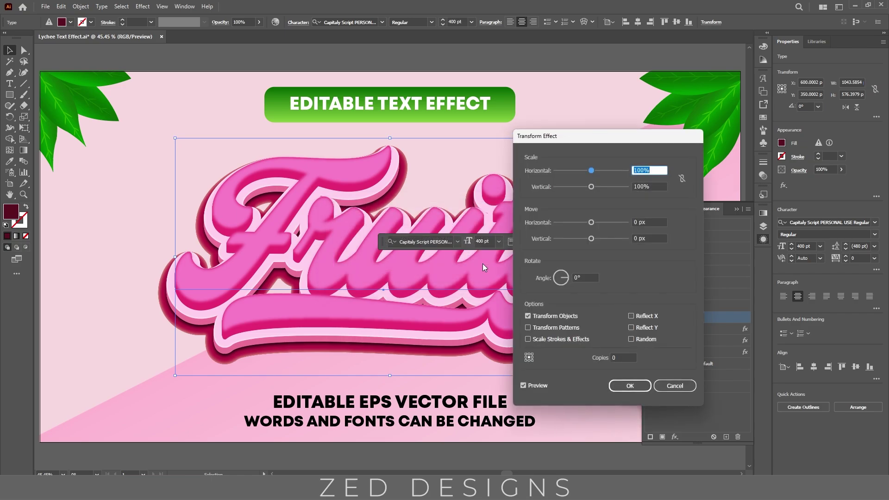
pyautogui.click(647, 237)
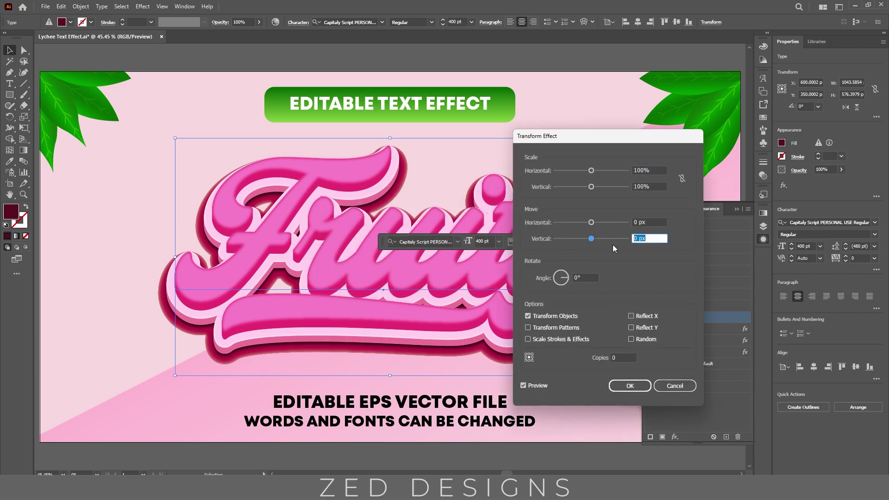
pyautogui.write('0.5')
pyautogui.press('Tab')
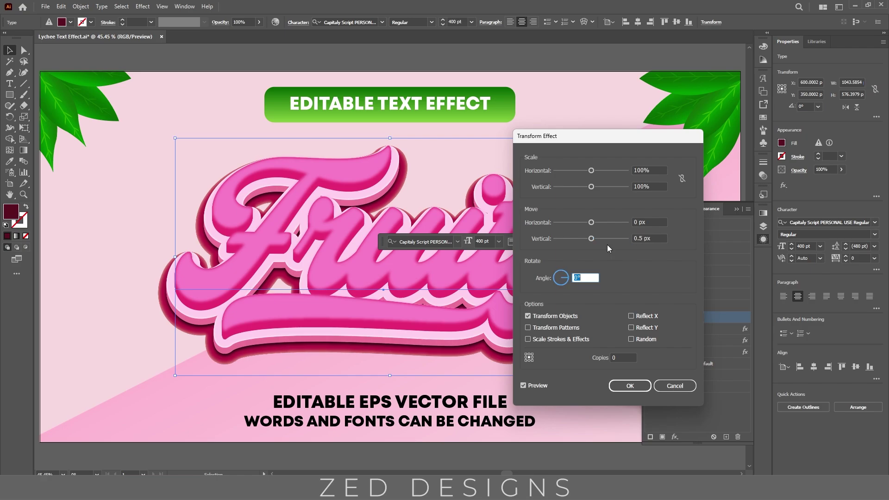
pyautogui.click(616, 357)
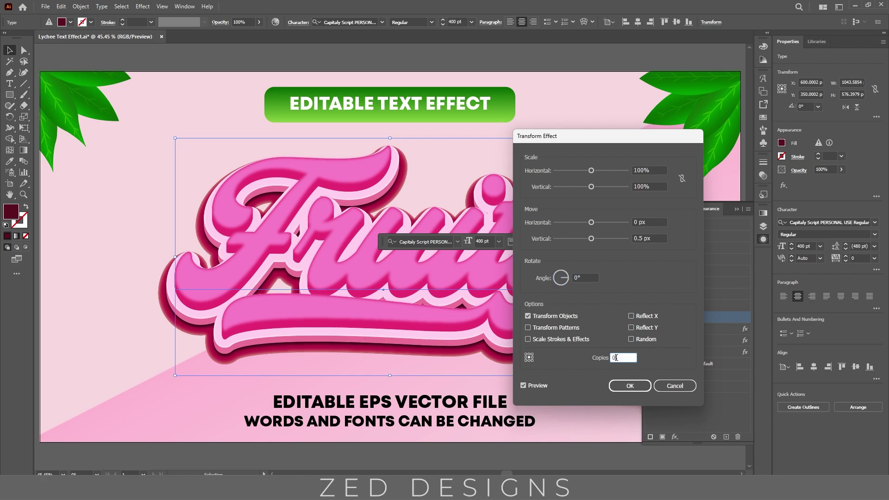
pyautogui.write('50')
pyautogui.click(661, 238)
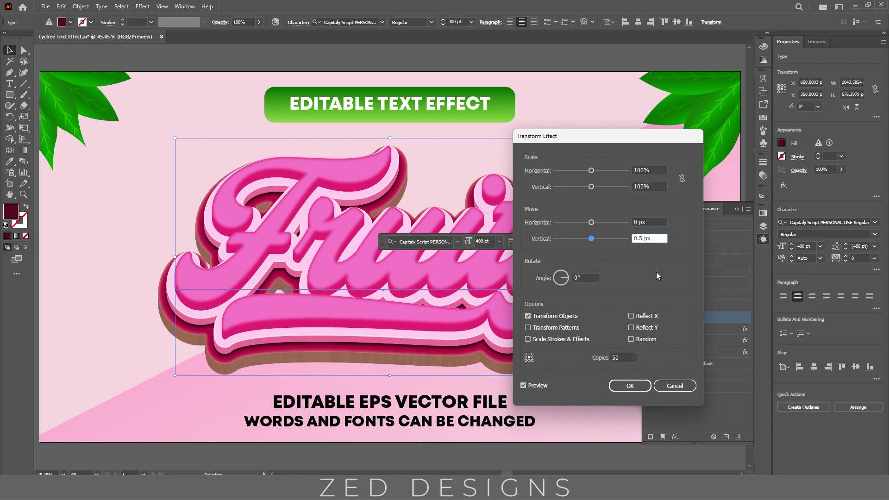
pyautogui.click(628, 385)
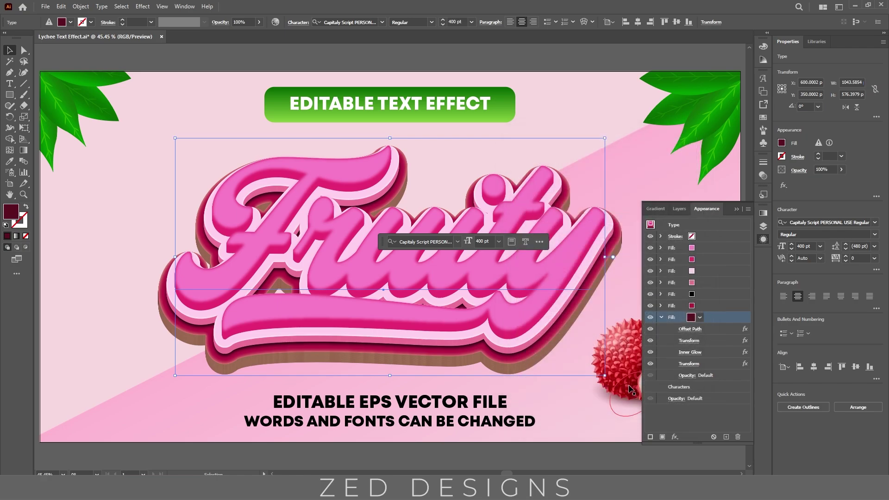
# Step: Delete the Inner Glow effect from the #5A101F fill and collapse the fill's effects
pyautogui.click(707, 354)
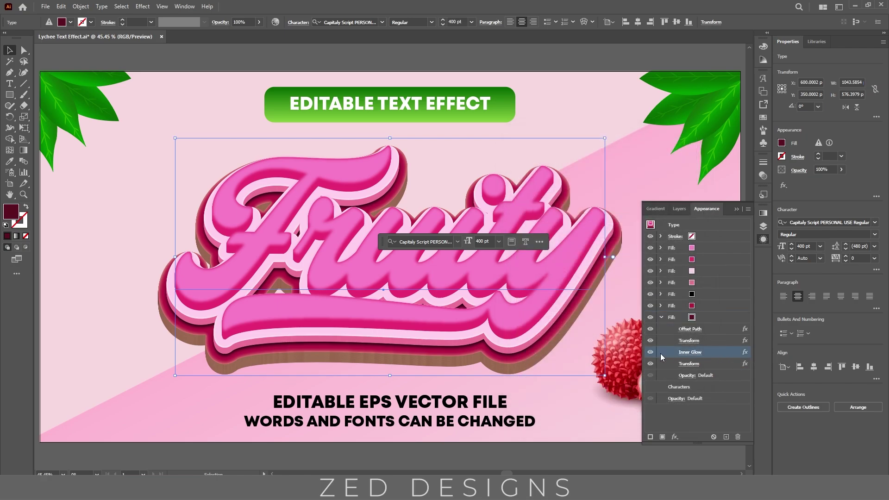
pyautogui.click(738, 436)
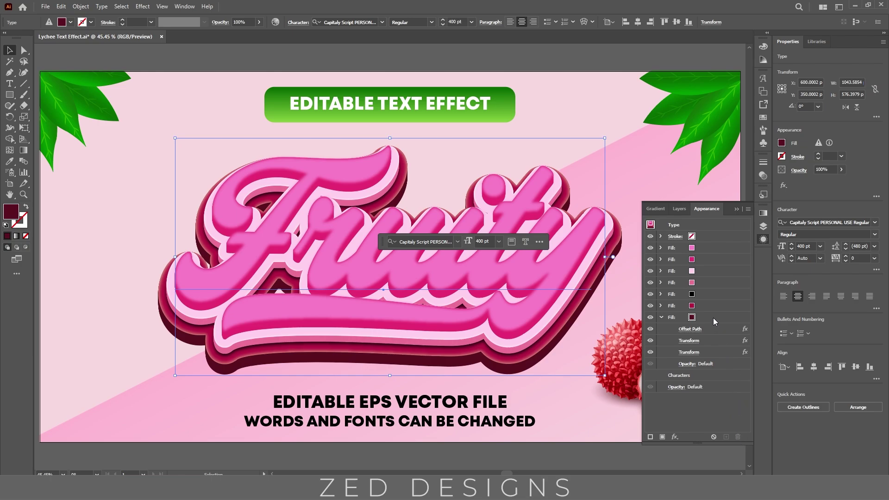
pyautogui.click(677, 318)
pyautogui.click(661, 317)
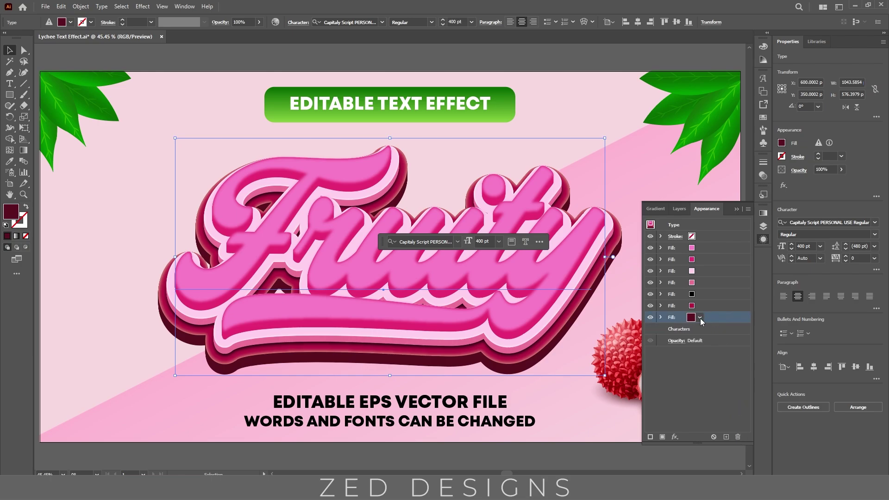
# Step: Duplicate the #5A101F fill and change the lower copy's colour to black
pyautogui.click(725, 436)
pyautogui.click(706, 330)
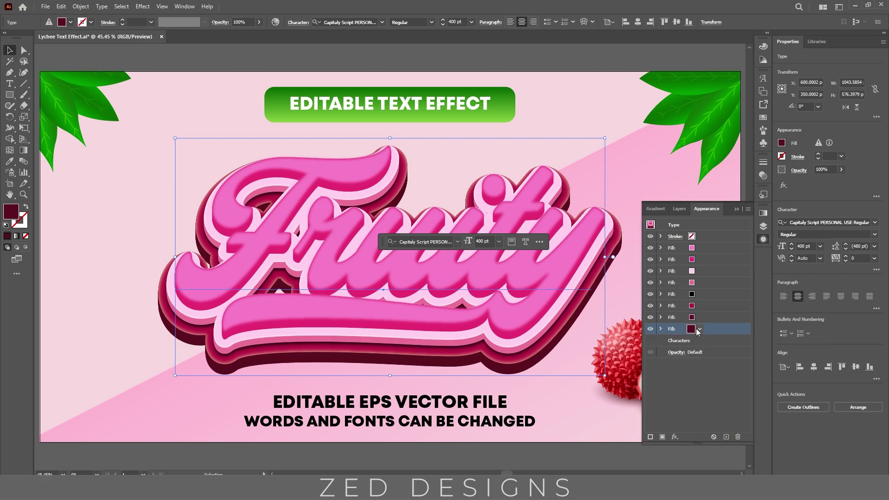
pyautogui.click(699, 329)
pyautogui.click(624, 345)
pyautogui.click(716, 373)
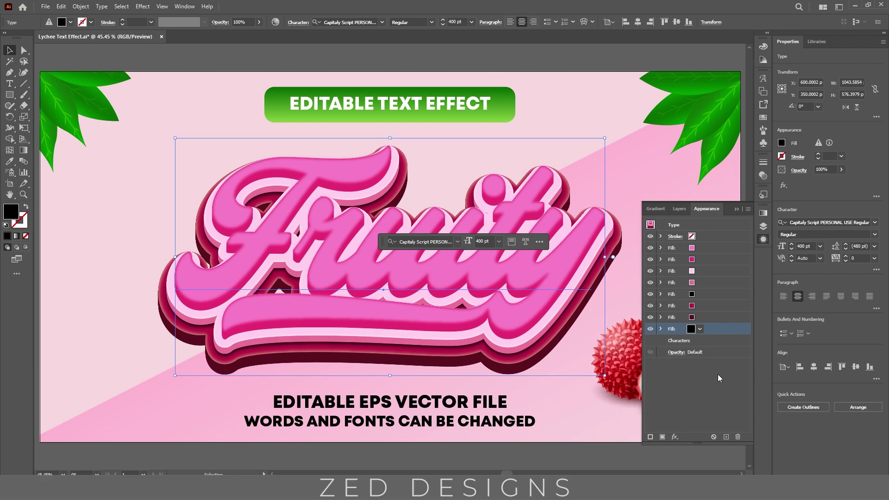
# Step: Delete the second Transform effect from the lowest black fill
pyautogui.click(661, 329)
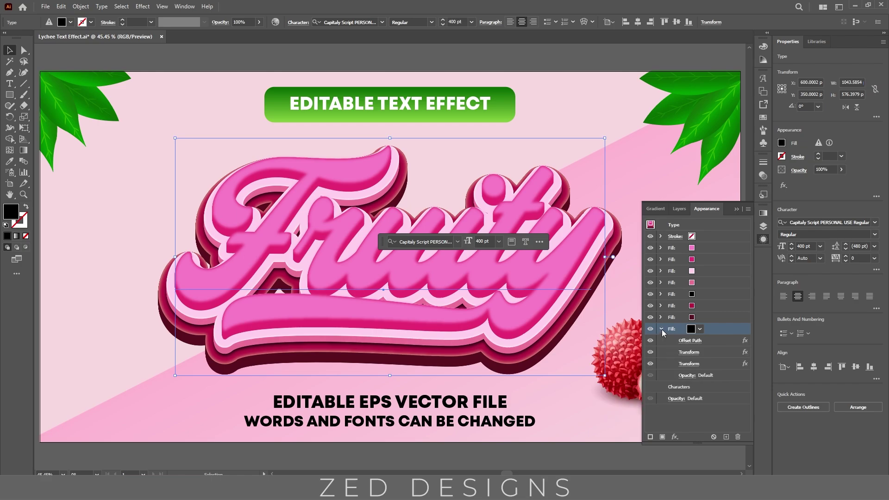
pyautogui.click(709, 364)
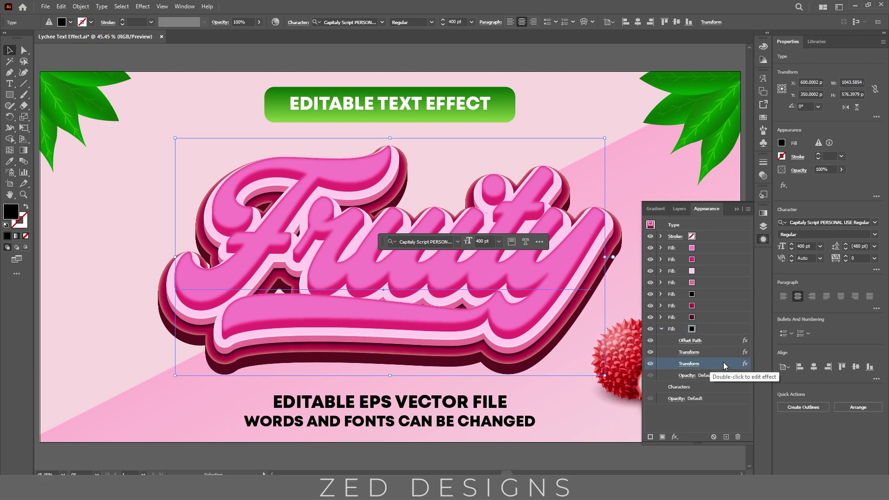
pyautogui.click(738, 436)
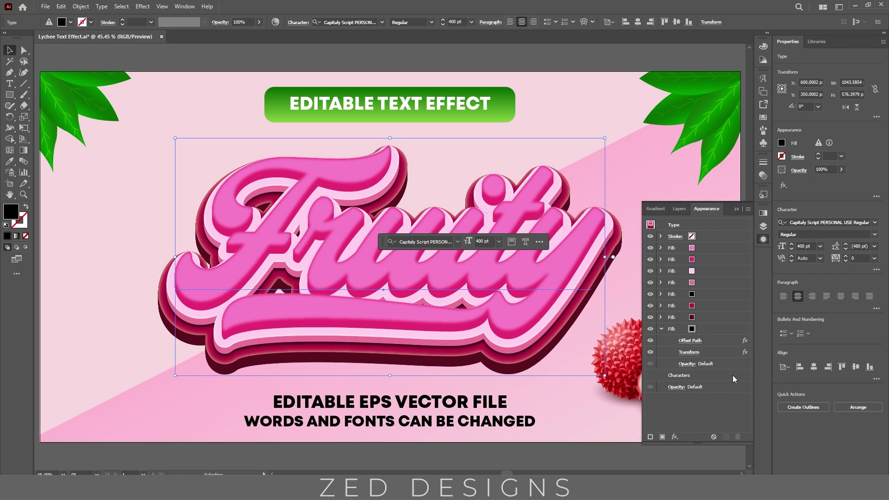
# Step: Set the vertical move of the lowest black fill's Transform effect to 70 px
pyautogui.click(693, 352)
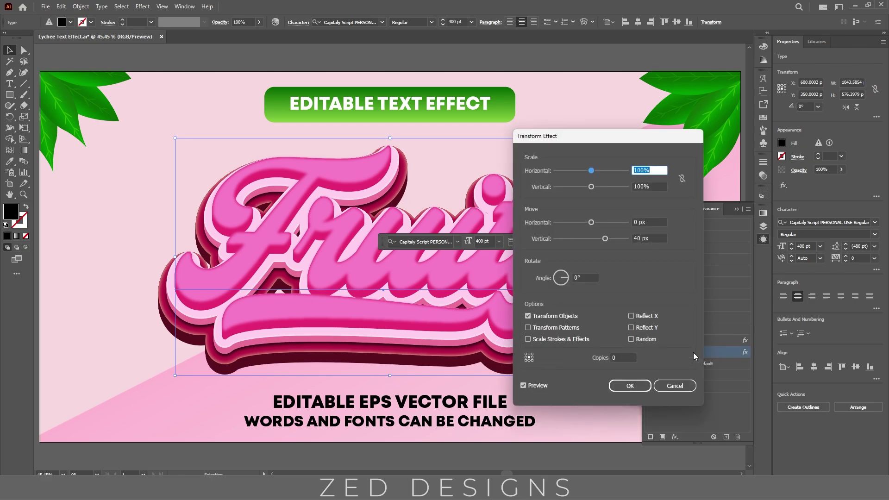
pyautogui.moveTo(638, 238); pyautogui.dragTo(634, 238)
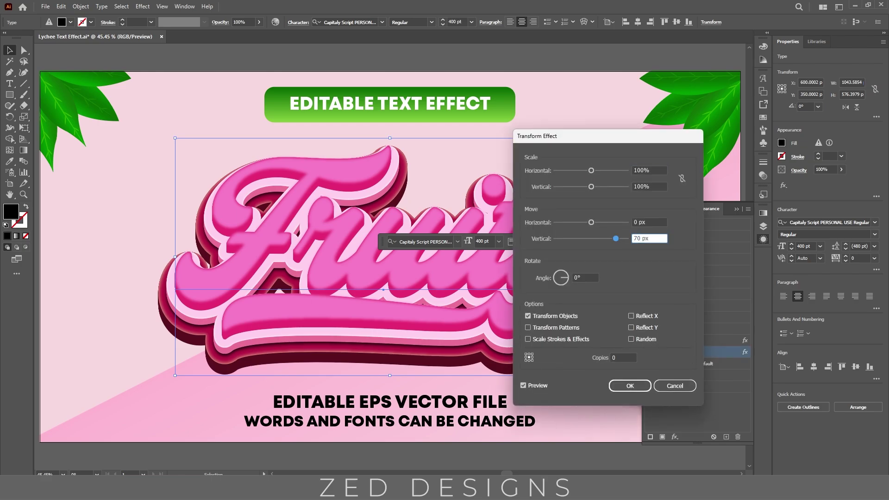
pyautogui.write('7')
pyautogui.press('Tab')
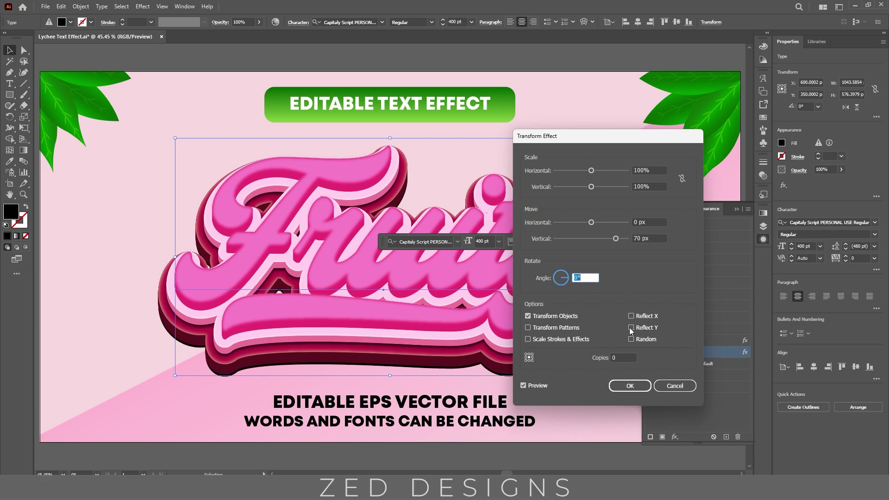
pyautogui.click(629, 385)
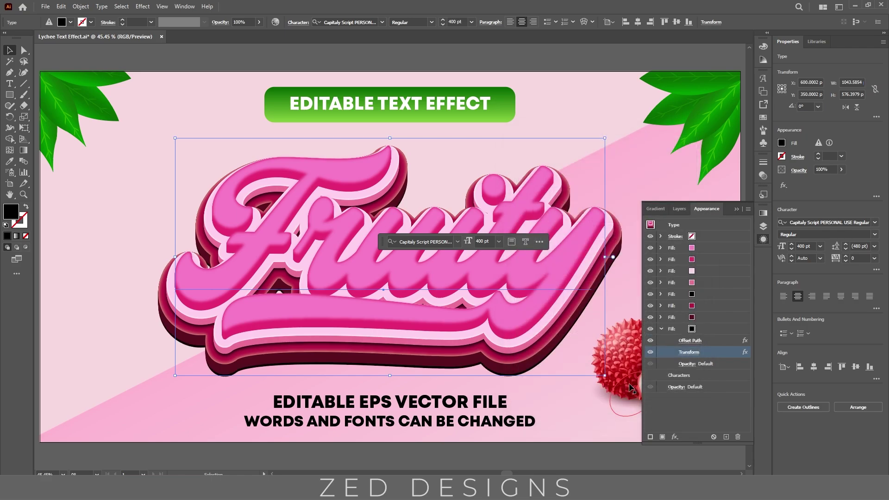
# Step: Add a Gaussian Blur with an 8 pixel radius to the lowest black fill and collapse the fill's effects
pyautogui.click(710, 329)
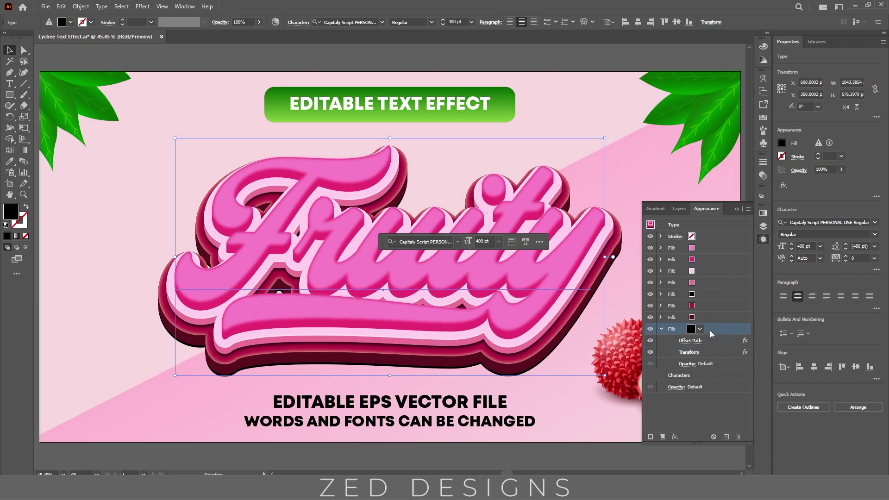
pyautogui.click(674, 437)
pyautogui.moveTo(695, 354)
pyautogui.click(781, 356)
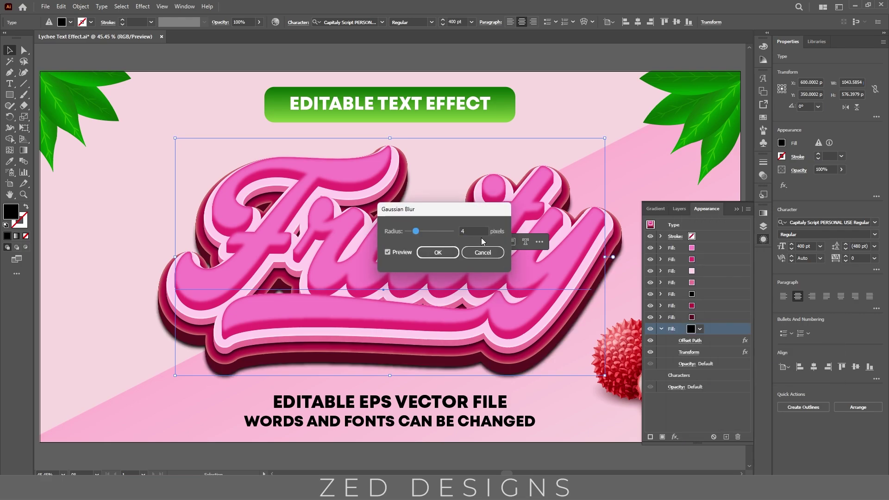
pyautogui.press('Tab')
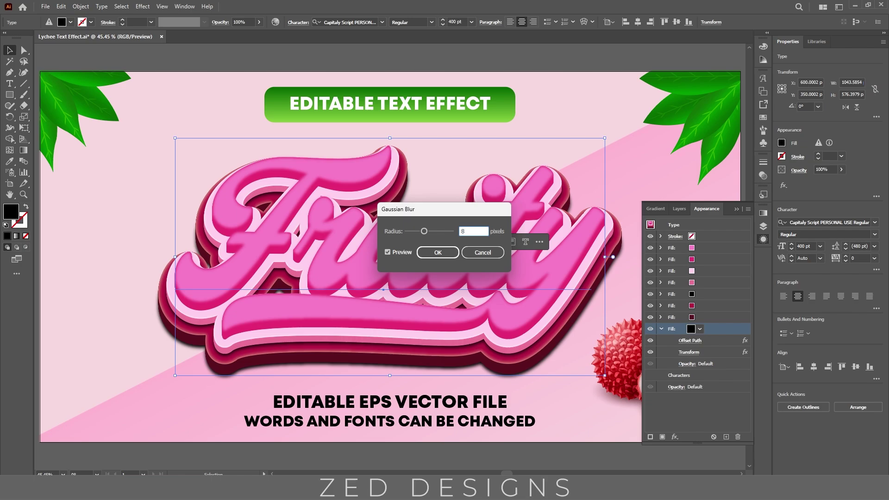
pyautogui.write('8')
pyautogui.press('Tab')
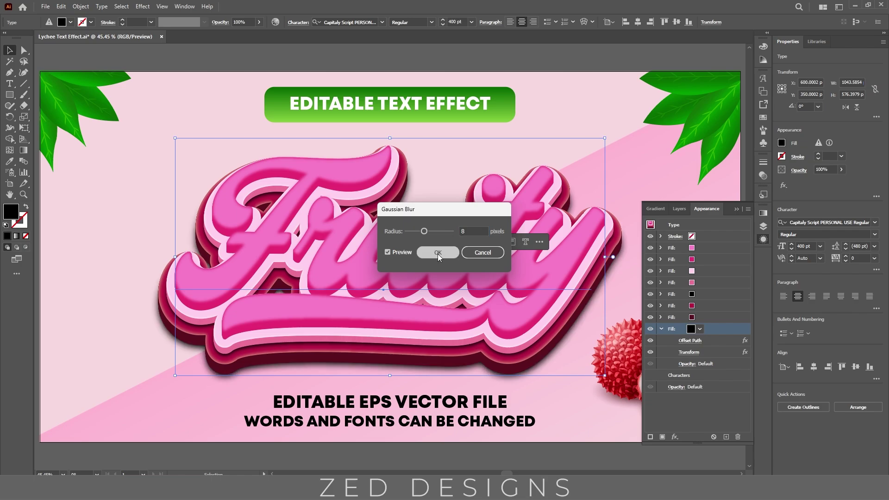
pyautogui.click(438, 254)
pyautogui.click(662, 329)
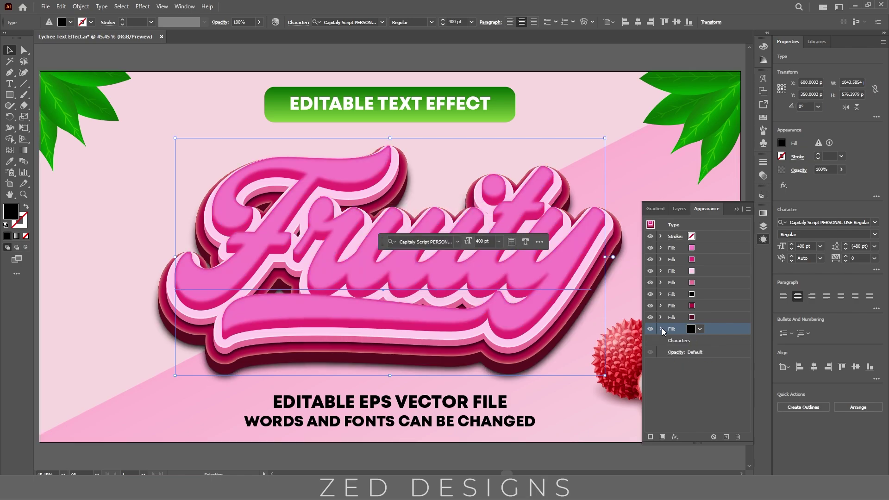
# Step: Duplicate the blurred black fill and set the lower copy's Transform effect to a 90 px vertical move
pyautogui.click(726, 437)
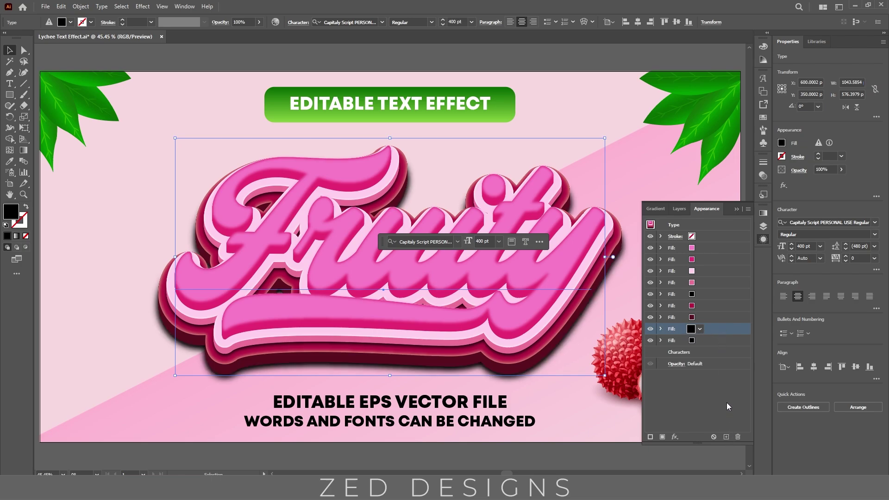
pyautogui.click(713, 345)
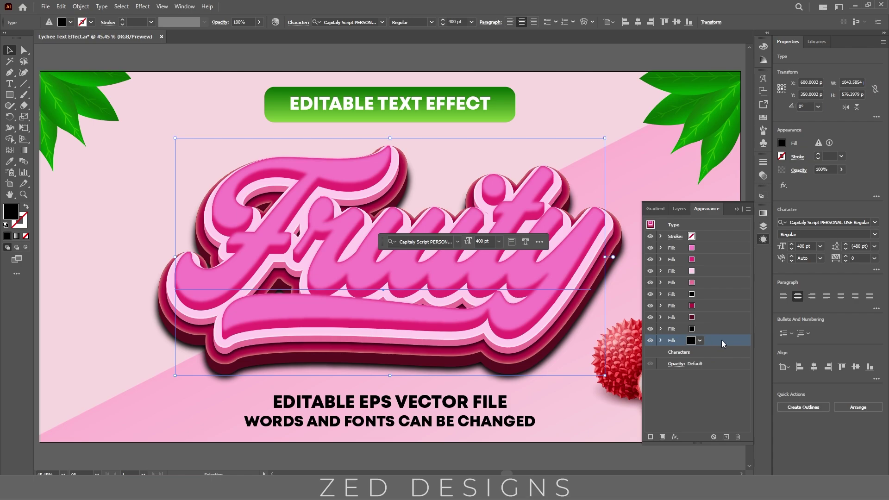
pyautogui.click(660, 340)
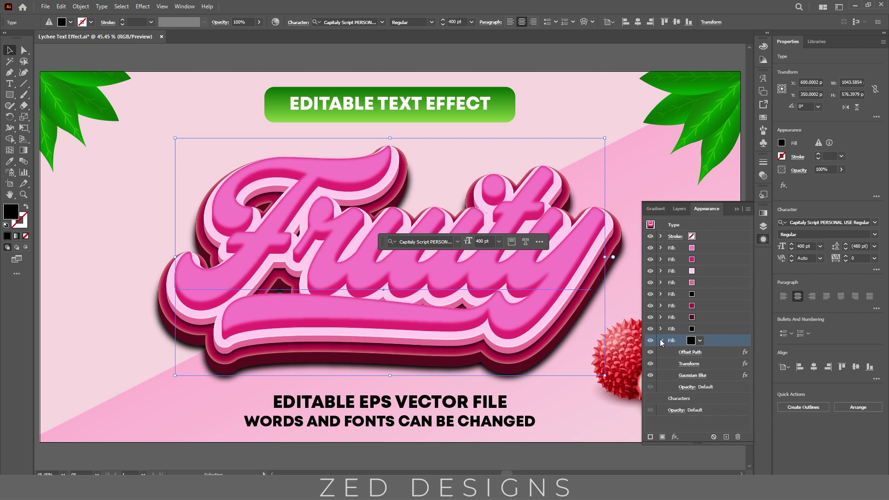
pyautogui.click(687, 364)
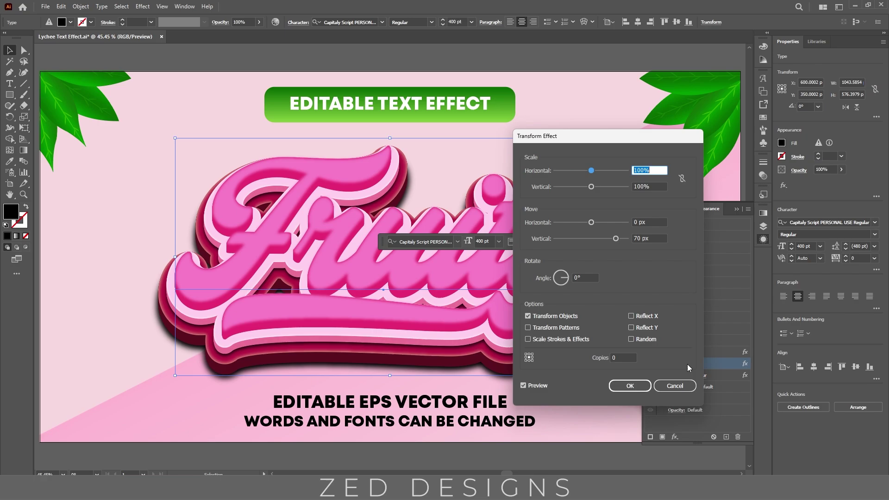
pyautogui.click(637, 238)
pyautogui.press('BackSpace')
pyautogui.write('9')
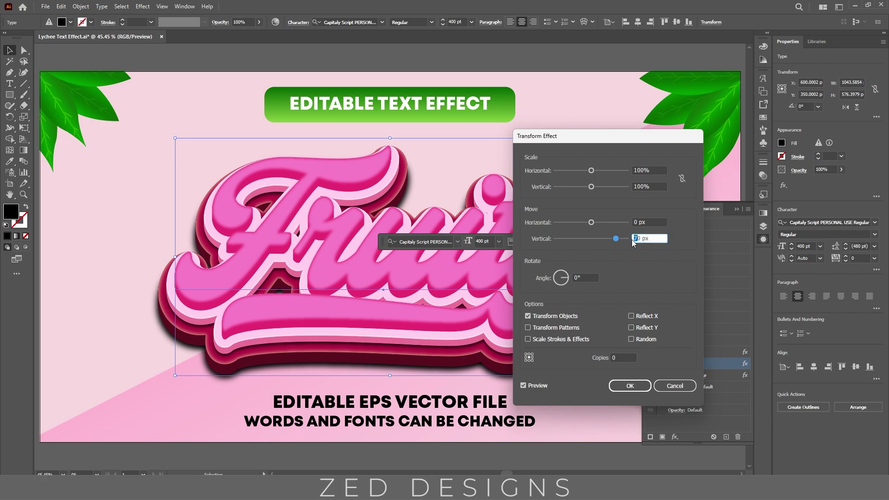
pyautogui.press('Tab')
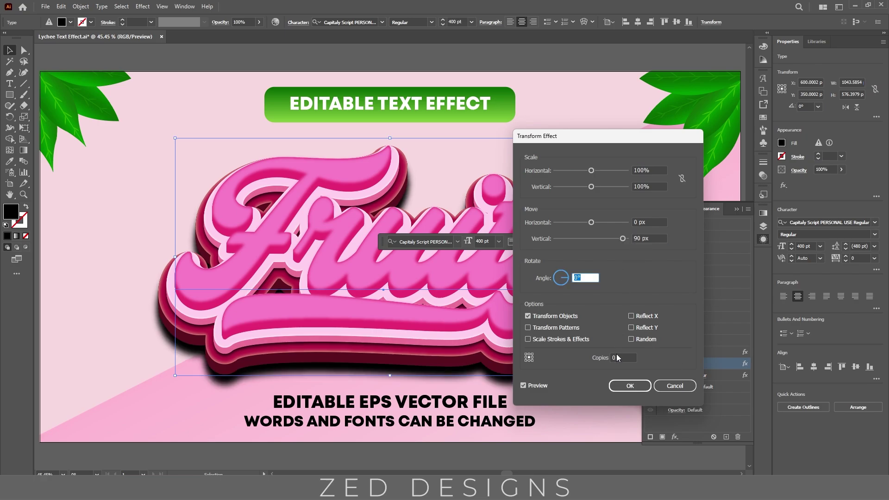
pyautogui.click(629, 386)
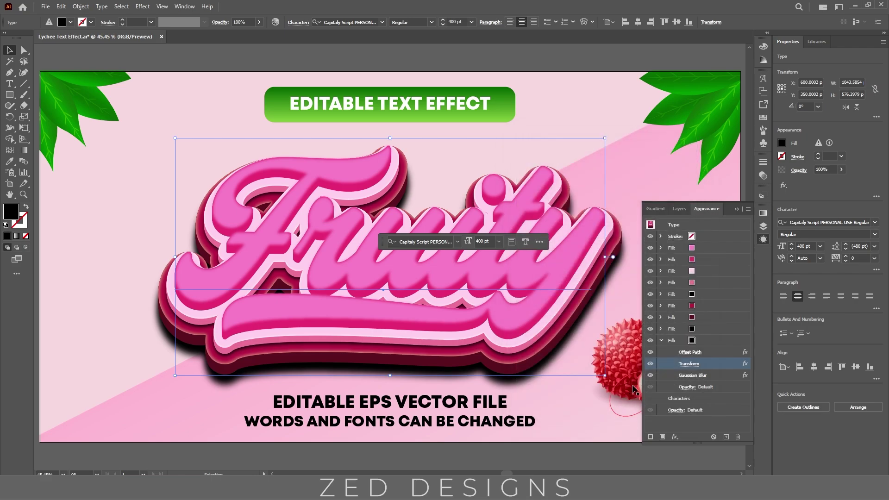
# Step: Set the Gaussian Blur radius of the lowest black fill to 20 pixels
pyautogui.click(687, 375)
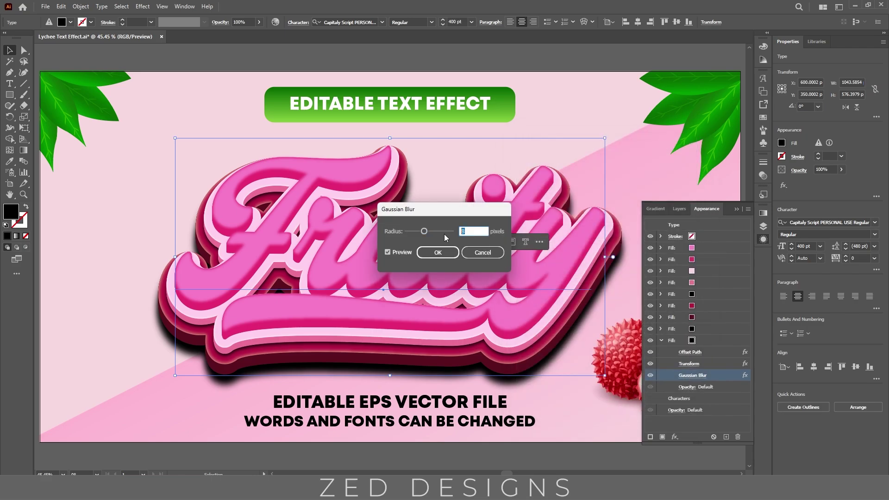
pyautogui.write('20')
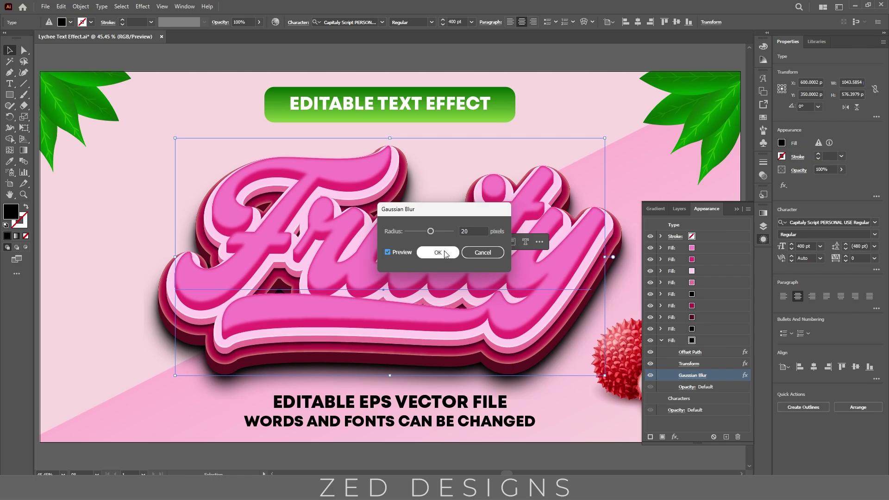
pyautogui.click(444, 252)
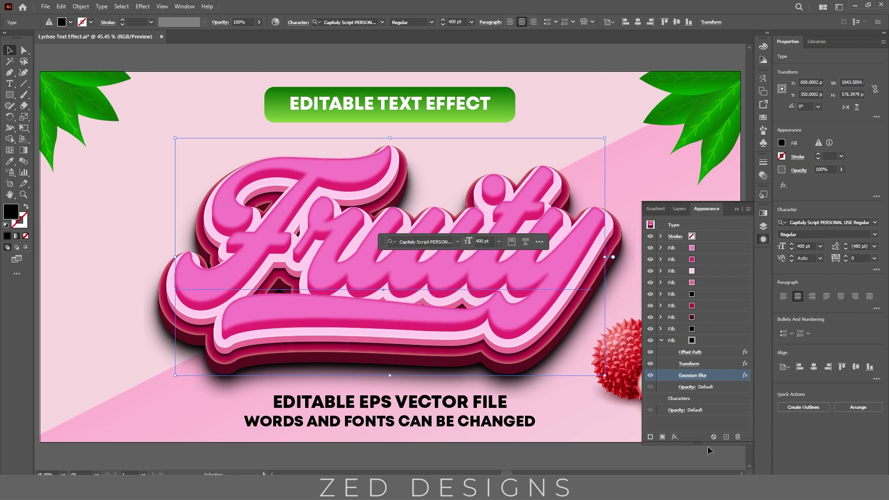
# Step: Set the lowest black fill to 60% opacity with Multiply blending and collapse its effects
pyautogui.click(687, 387)
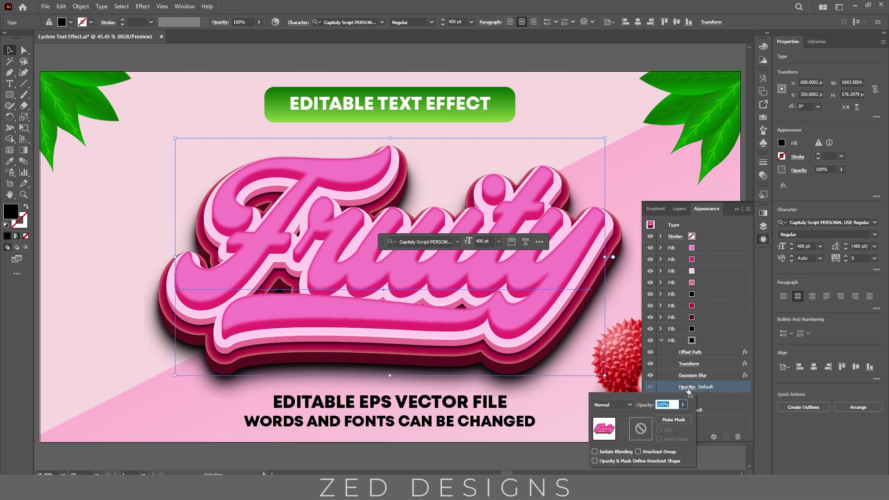
pyautogui.write('90')
pyautogui.press('Return')
pyautogui.write('60')
pyautogui.press('Return')
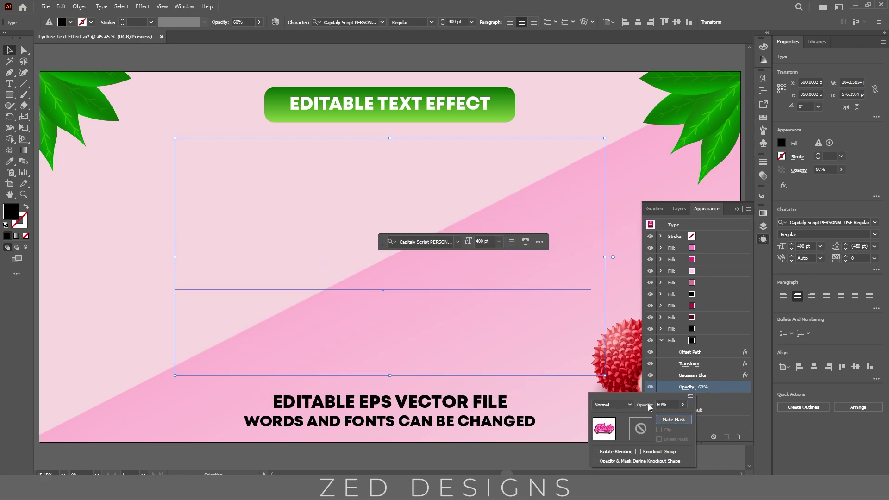
pyautogui.click(618, 403)
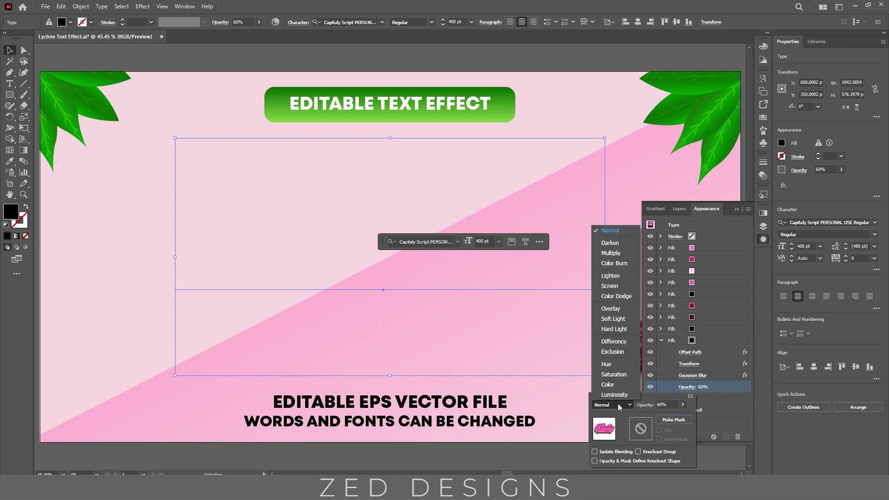
pyautogui.click(620, 256)
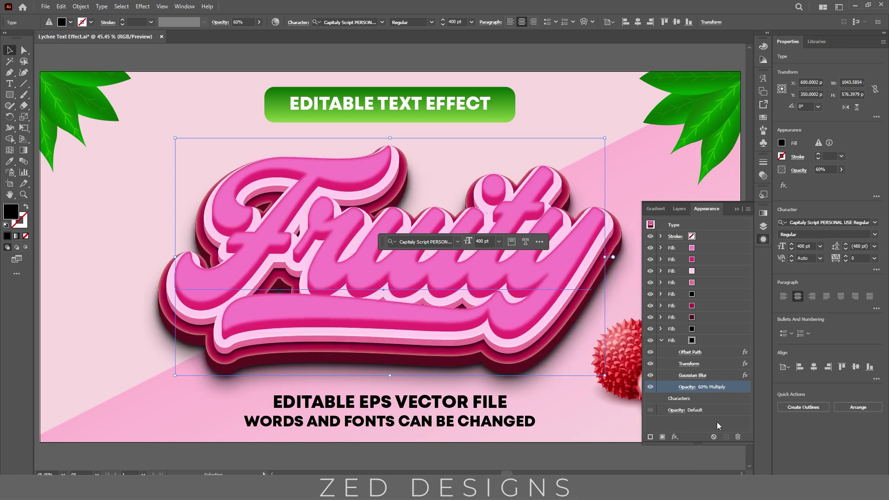
pyautogui.click(660, 340)
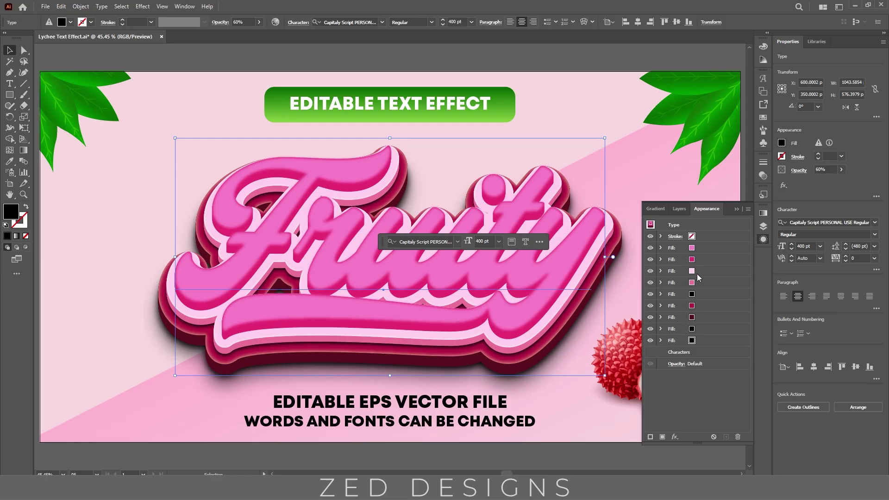
# Step: Add a Drop Shadow to the dark pink second fill with Multiply mode, 70% opacity, 0 px X offset, 3 px Y offset and 3 px blur
pyautogui.click(705, 260)
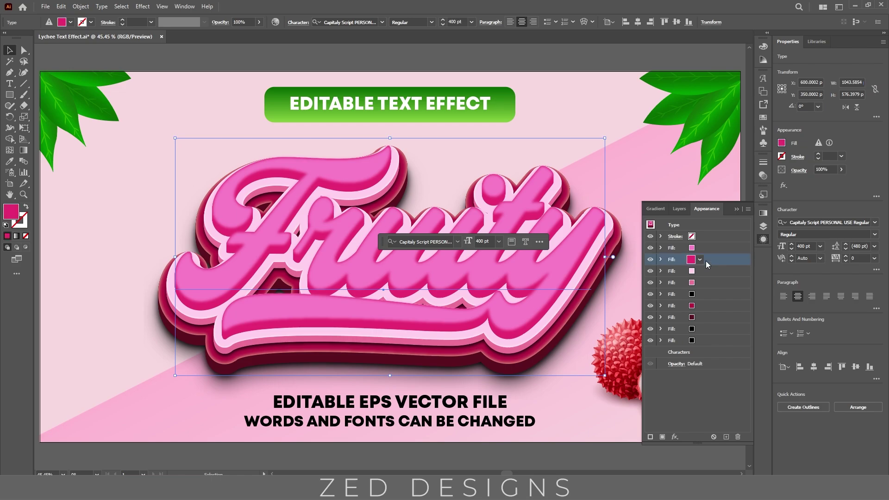
pyautogui.click(675, 437)
pyautogui.moveTo(705, 289)
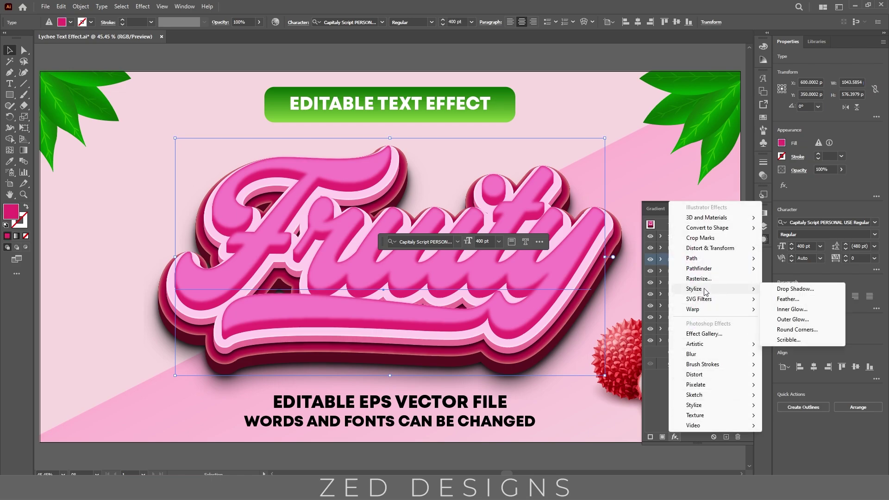
pyautogui.click(787, 290)
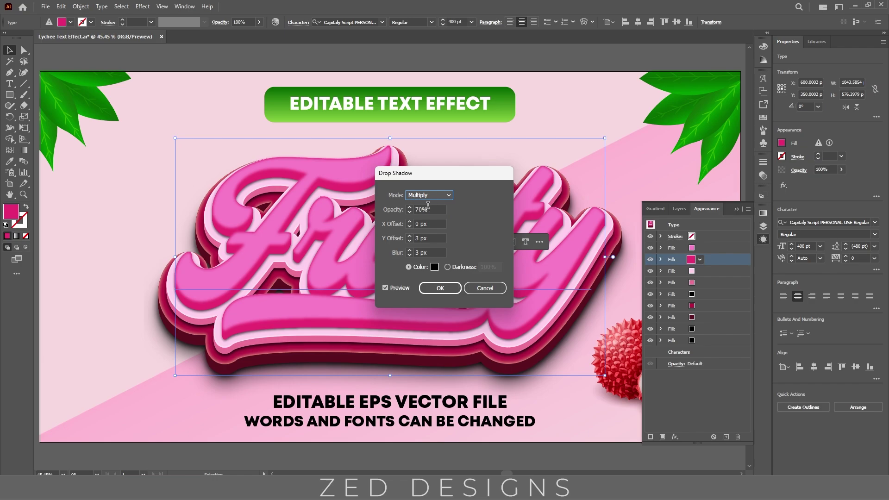
pyautogui.press('Tab')
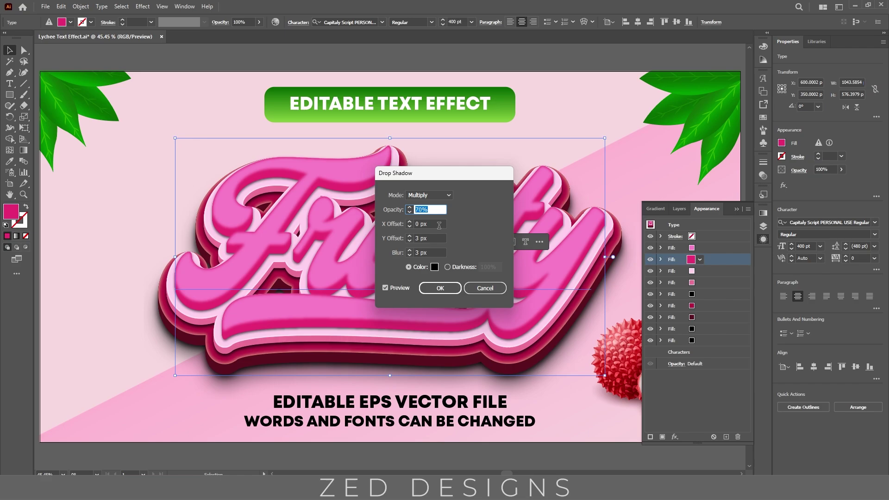
pyautogui.press('Tab')
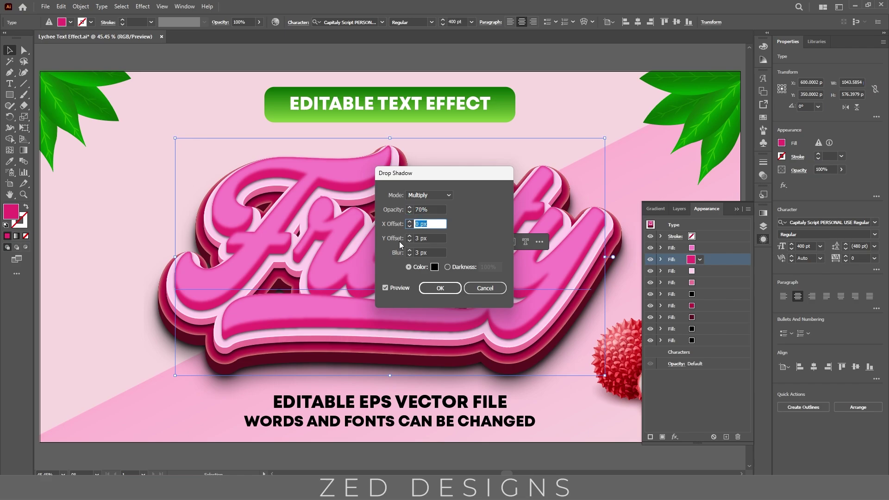
pyautogui.press('Tab')
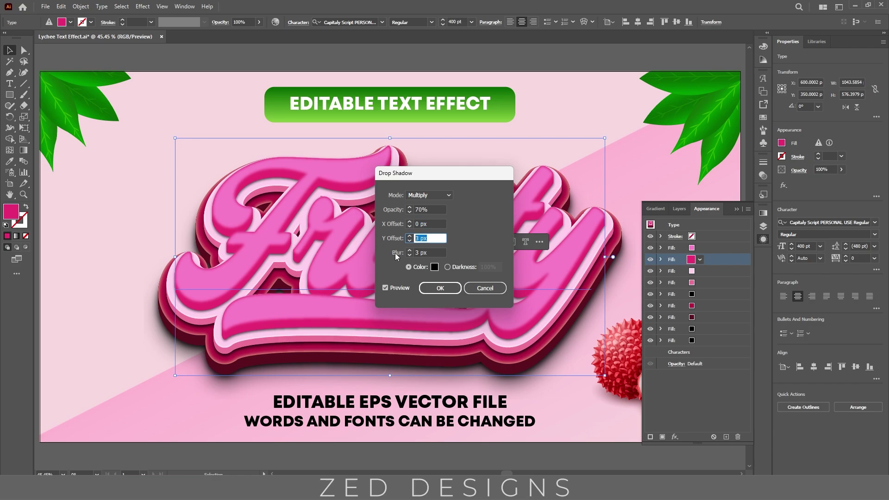
pyautogui.press('Tab')
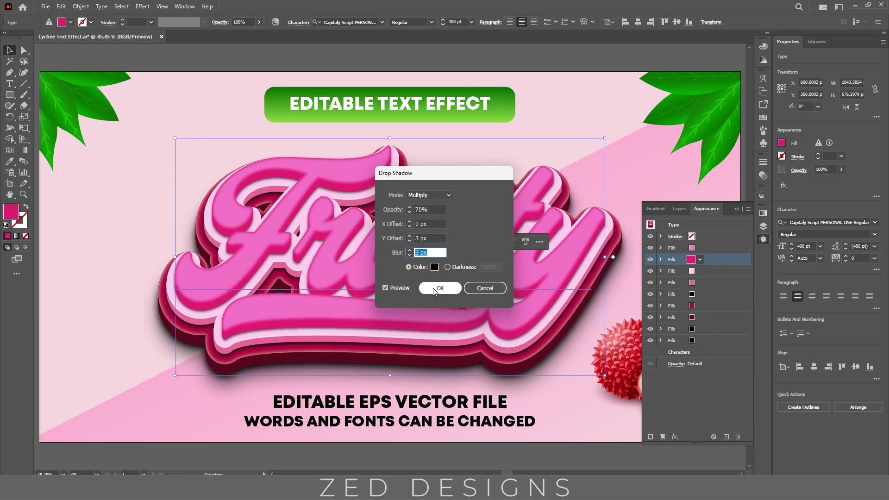
pyautogui.click(437, 289)
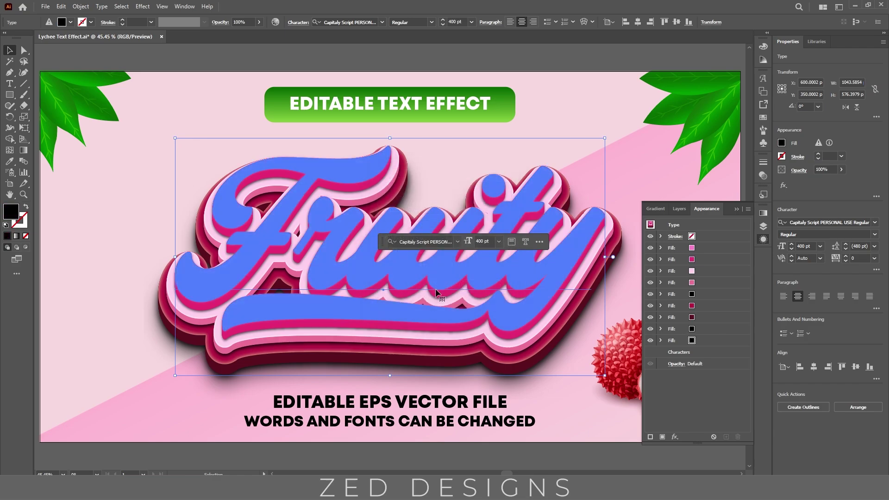
# Step: Duplicate the topmost pink fill and apply the black dot pattern swatch to the upper copy
pyautogui.click(712, 248)
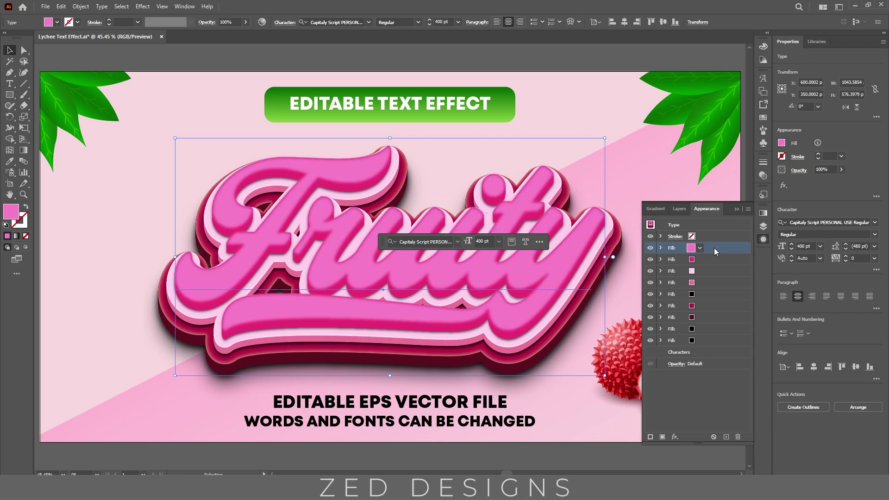
pyautogui.click(727, 436)
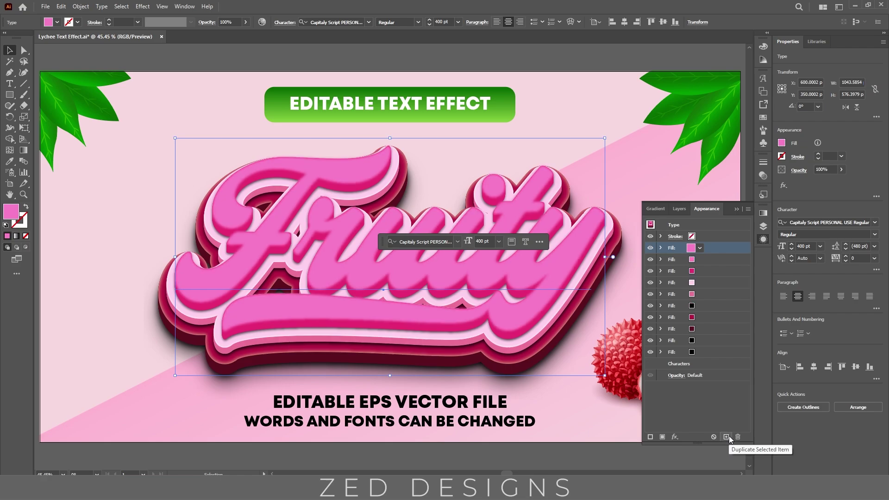
pyautogui.click(699, 248)
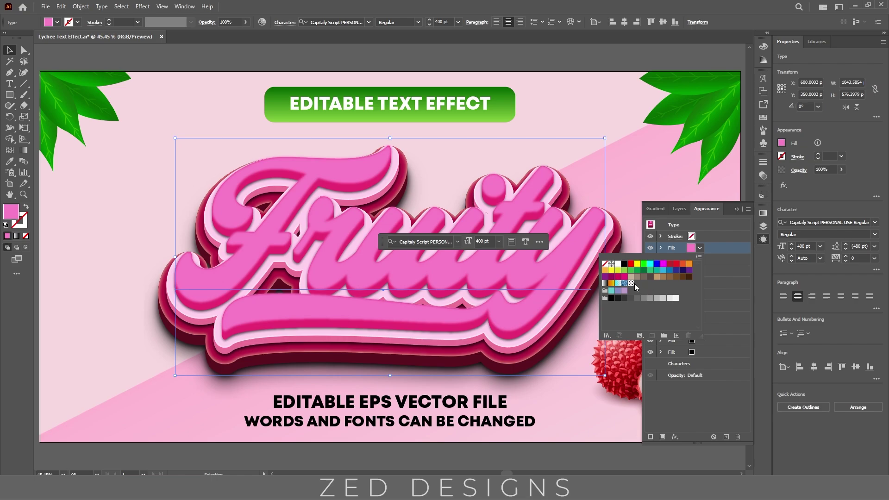
pyautogui.click(630, 283)
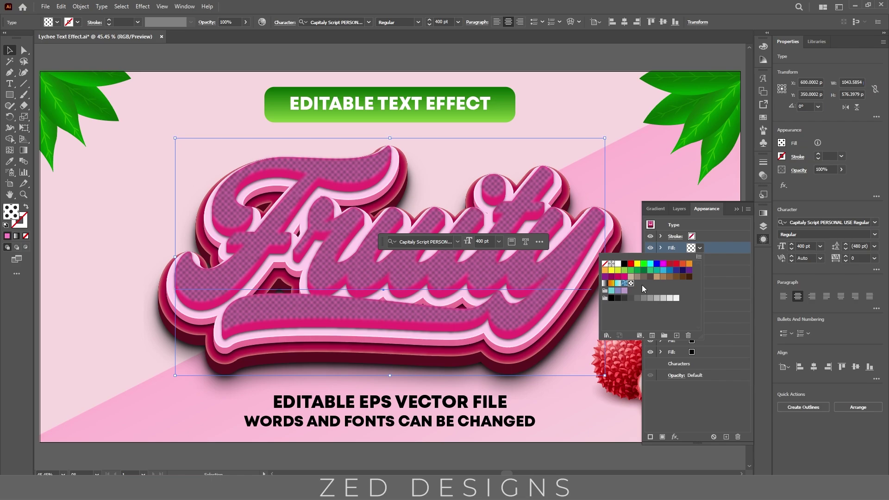
# Step: View the Basic Graphics_Dots pattern swatch library and close it
pyautogui.click(699, 258)
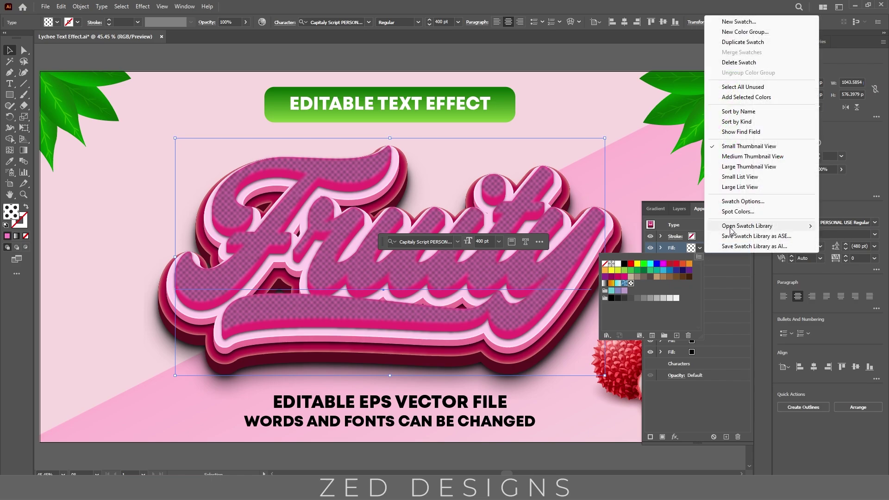
pyautogui.moveTo(731, 230)
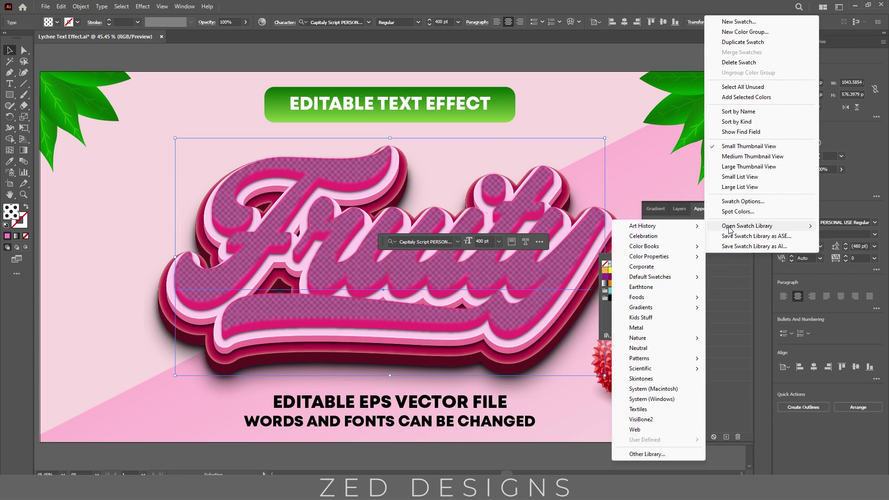
pyautogui.moveTo(669, 362)
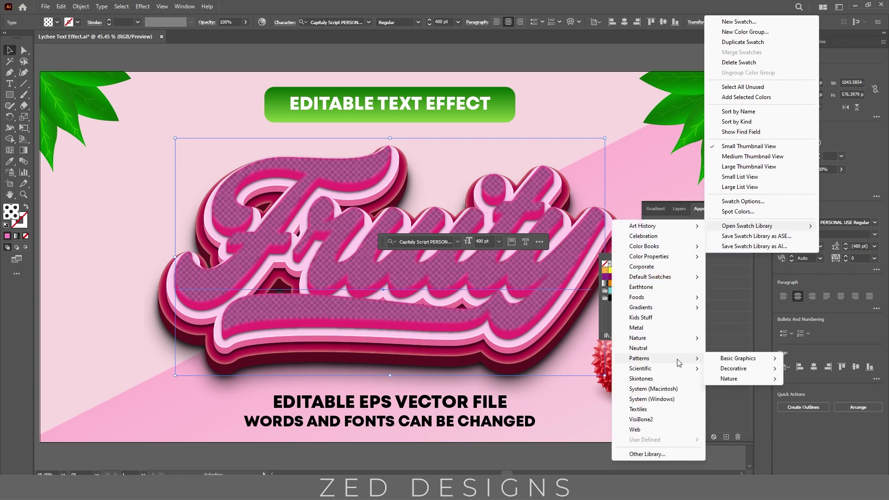
pyautogui.moveTo(738, 363)
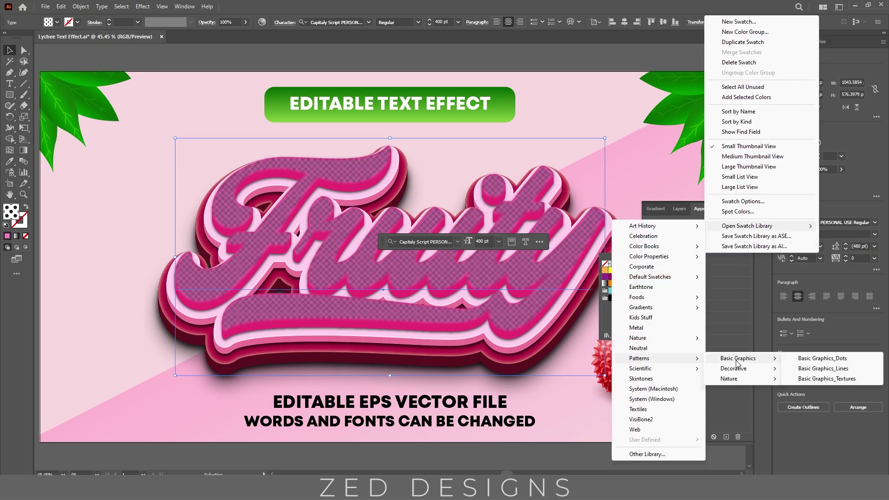
pyautogui.click(817, 359)
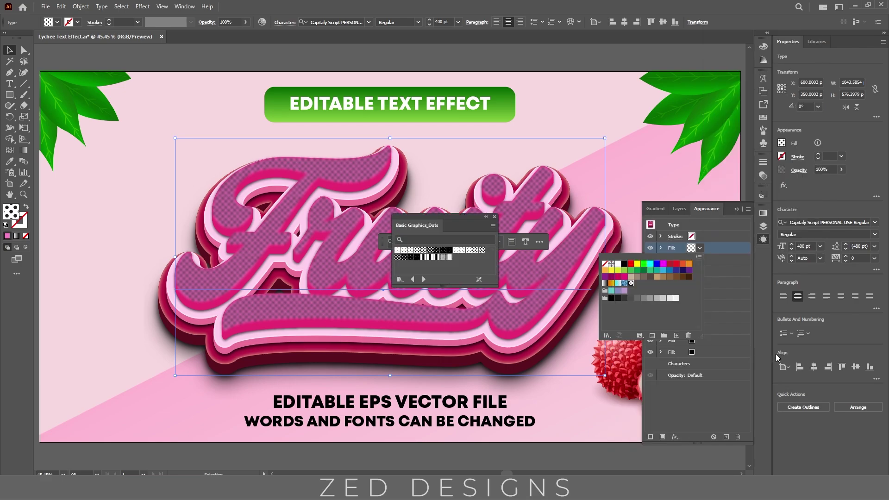
pyautogui.click(495, 216)
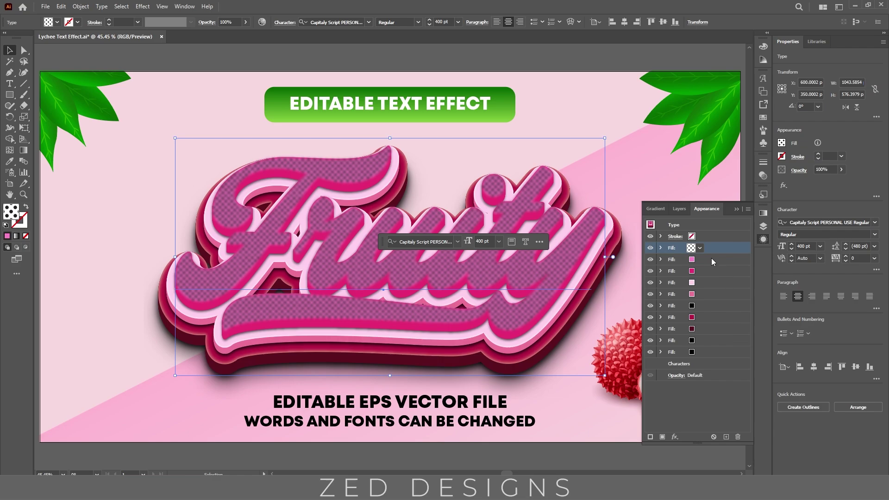
# Step: Remove the Gaussian Blur effect from the dot-pattern fill
pyautogui.click(661, 248)
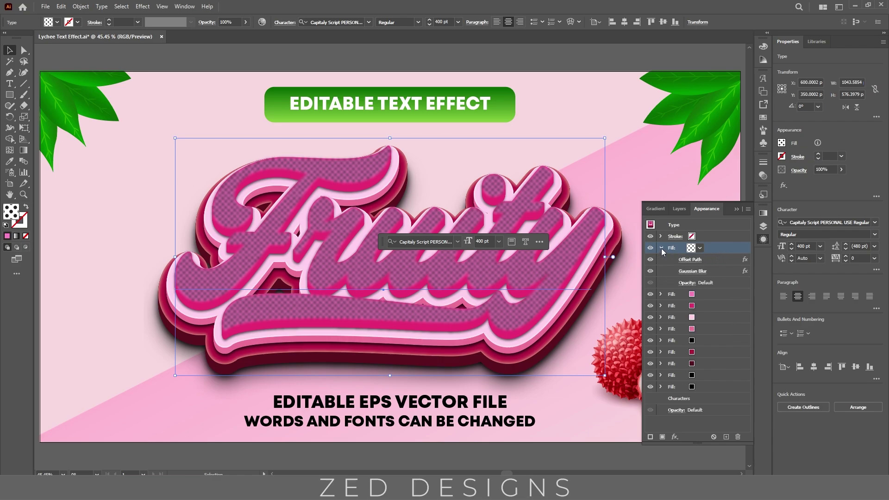
pyautogui.click(718, 270)
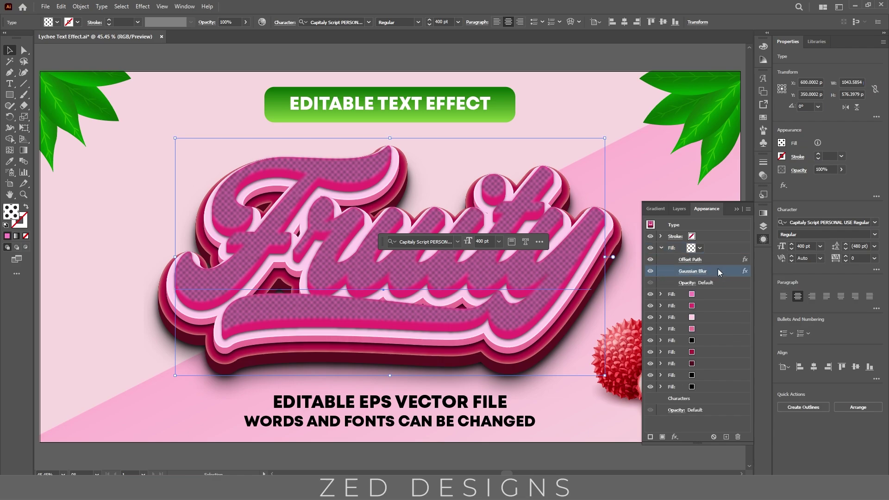
pyautogui.click(738, 436)
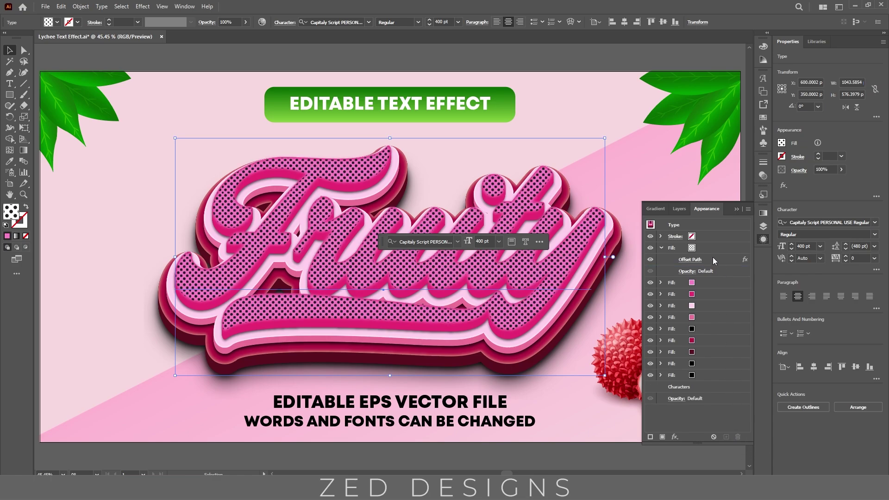
# Step: Set the dot-pattern fill's blending mode to Color Dodge and collapse its effects
pyautogui.click(687, 271)
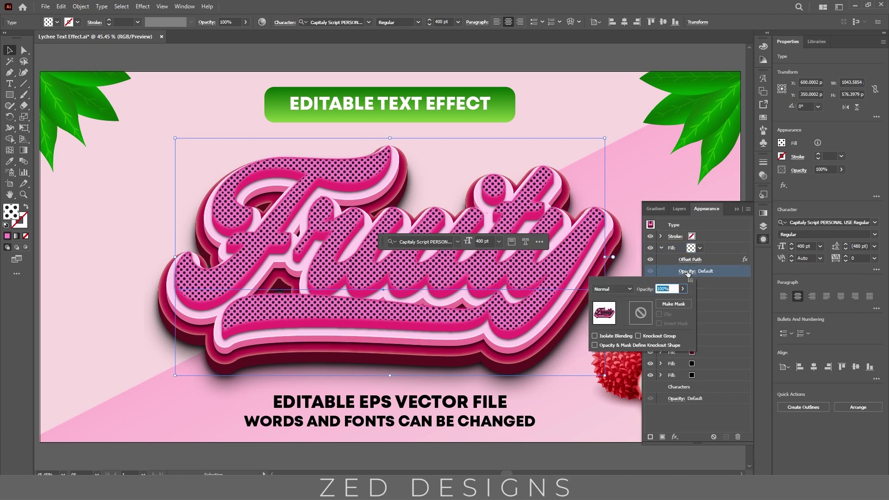
pyautogui.click(619, 291)
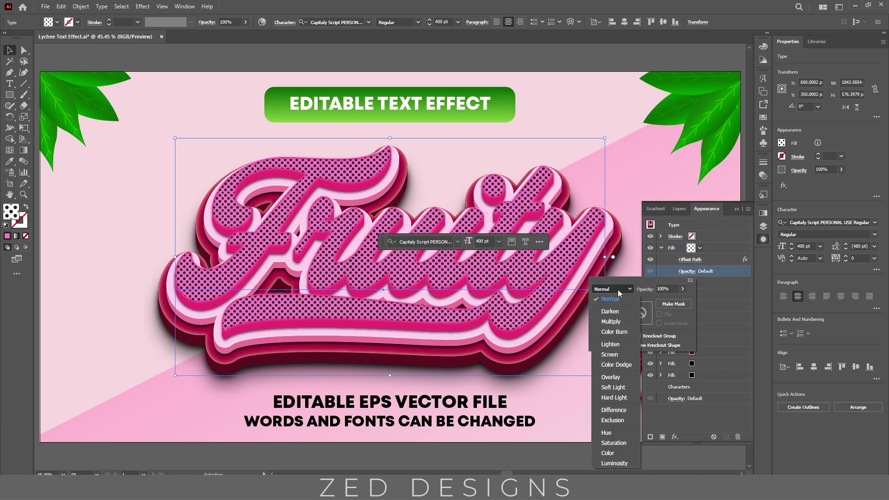
pyautogui.click(623, 366)
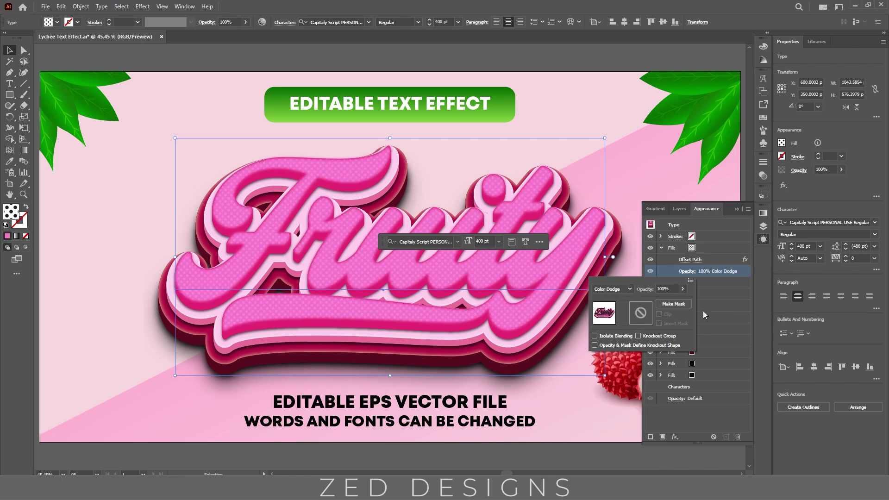
pyautogui.click(715, 258)
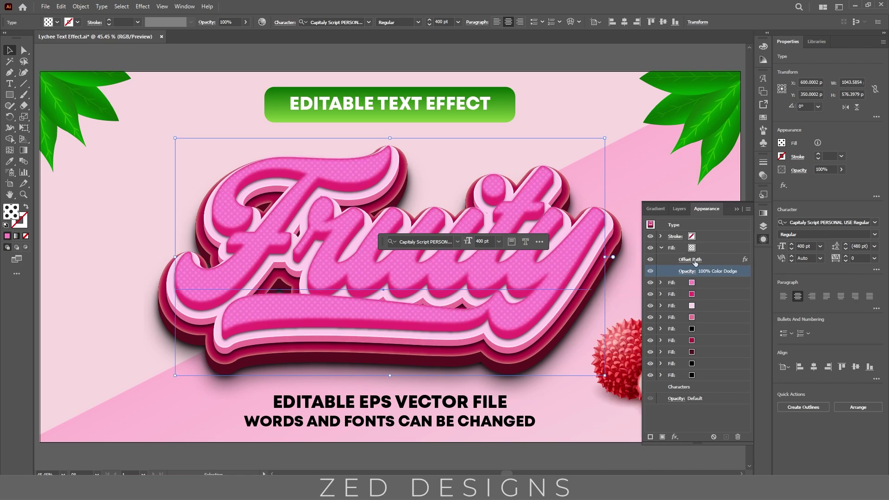
pyautogui.click(704, 251)
pyautogui.click(661, 247)
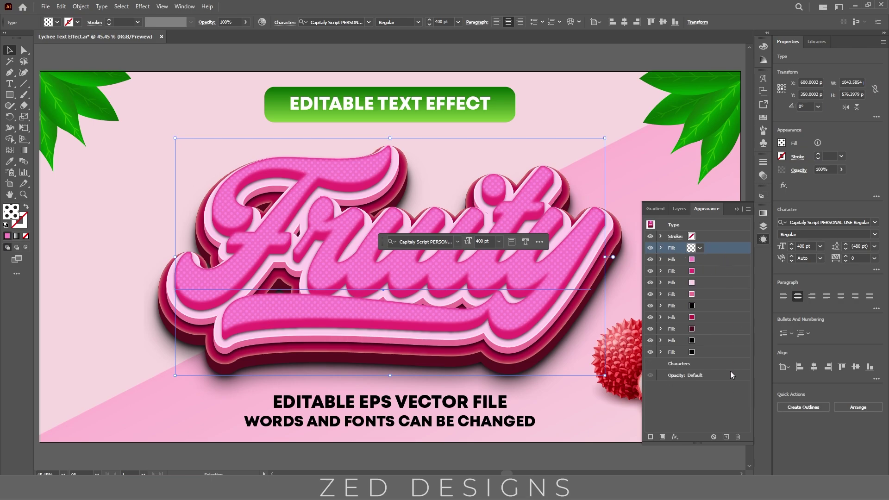
# Step: Duplicate the dot-pattern fill and change the upper copy to a white-to-black linear gradient
pyautogui.click(725, 437)
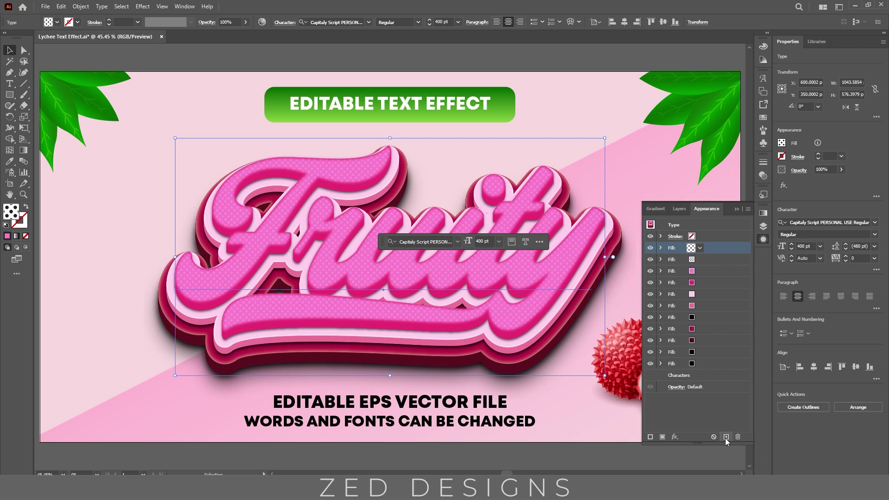
pyautogui.click(763, 213)
pyautogui.click(687, 223)
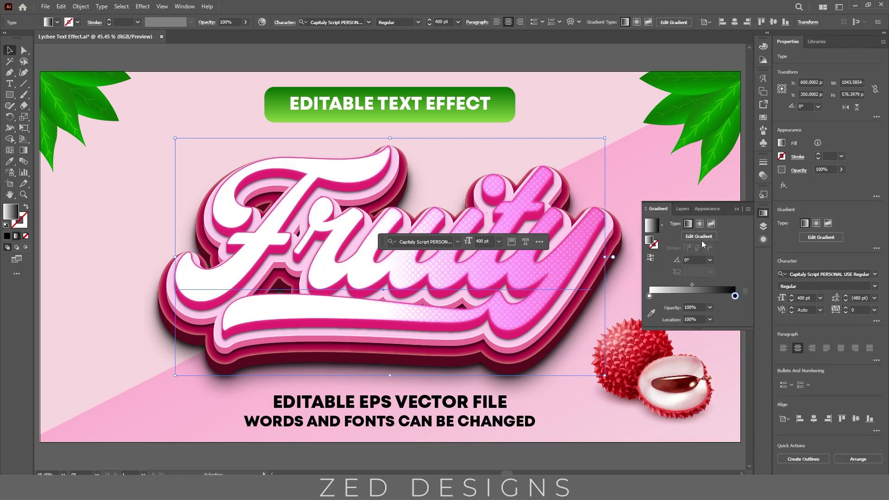
# Step: Set the blending mode of the topmost gradient fill to Normal
pyautogui.click(764, 239)
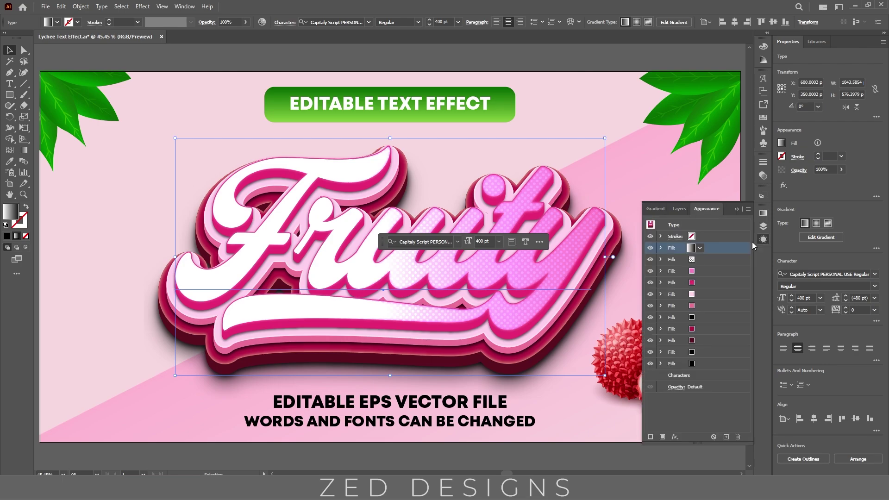
pyautogui.click(661, 249)
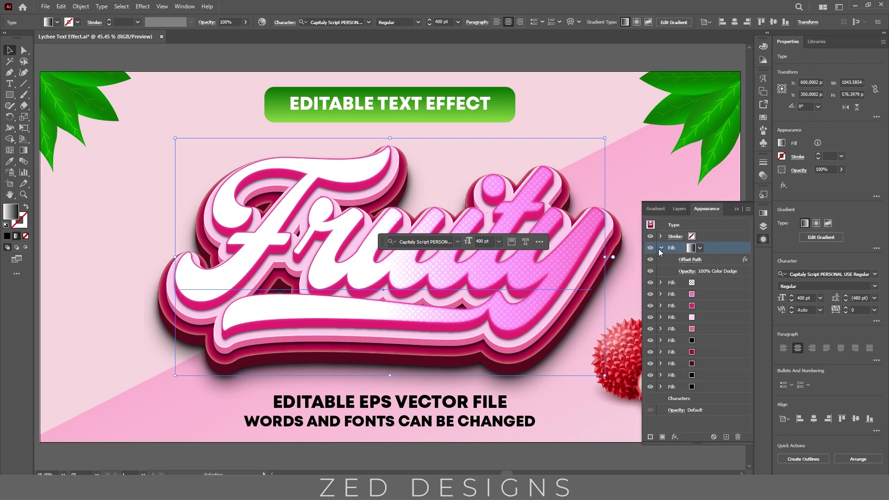
pyautogui.click(686, 271)
pyautogui.click(611, 288)
pyautogui.click(614, 237)
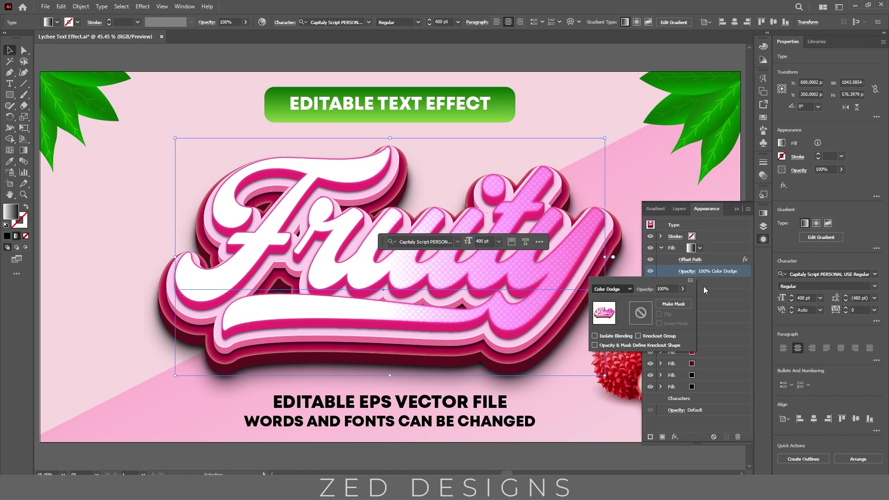
pyautogui.click(726, 248)
pyautogui.click(726, 248)
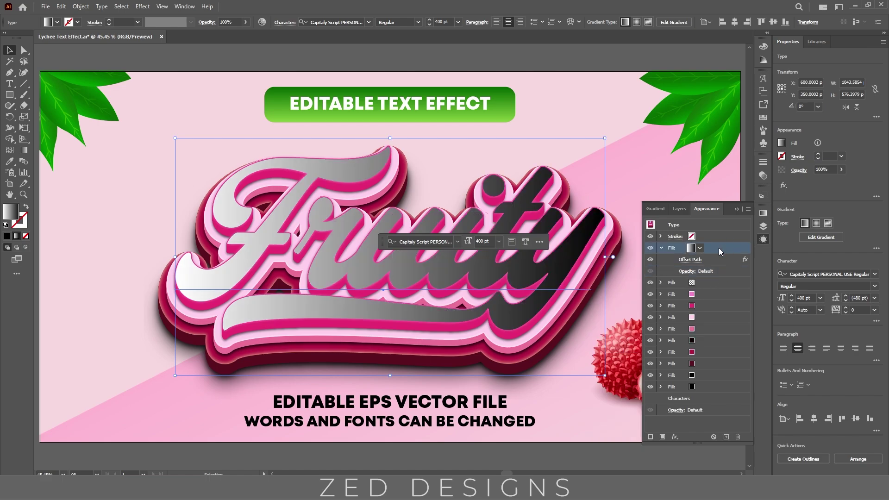
# Step: Set the black end stop of the topmost fill's gradient to colour #F97DC7
pyautogui.click(763, 213)
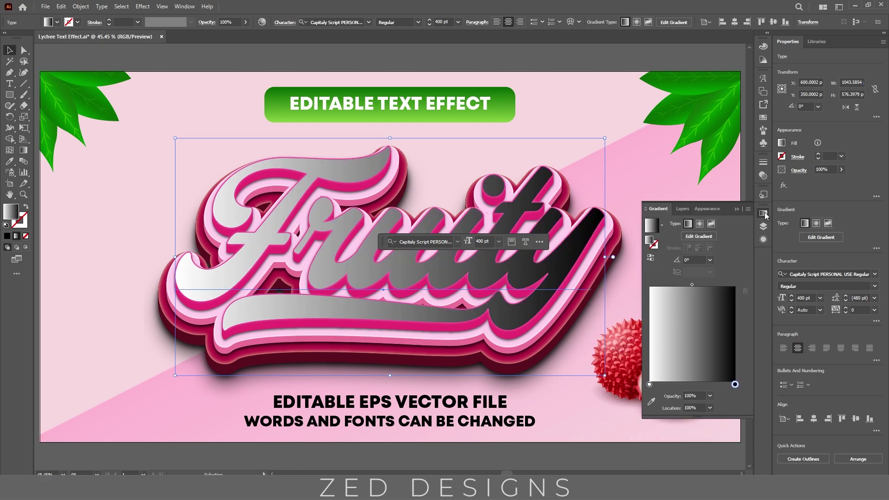
pyautogui.click(735, 386)
pyautogui.doubleClick(736, 386)
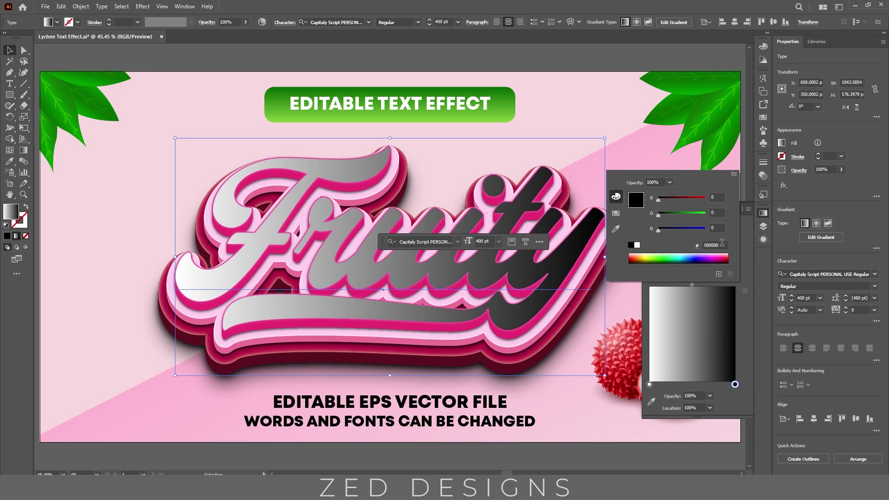
pyautogui.write('f9')
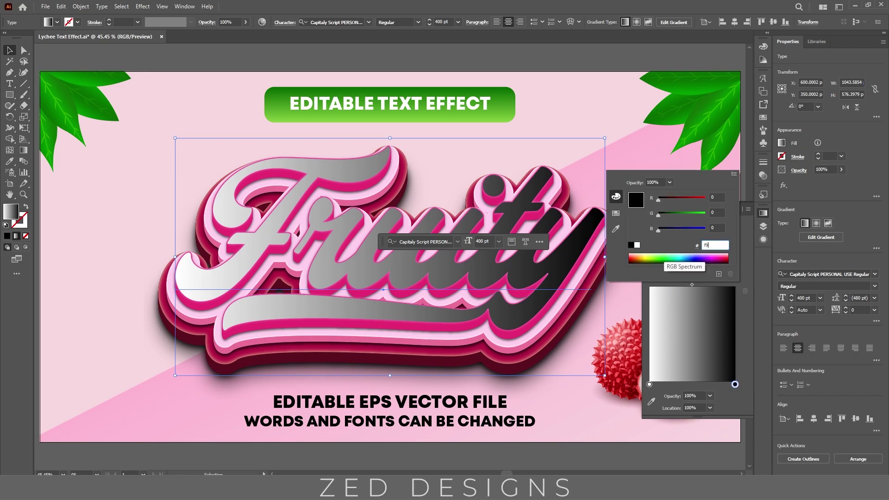
pyautogui.write('7')
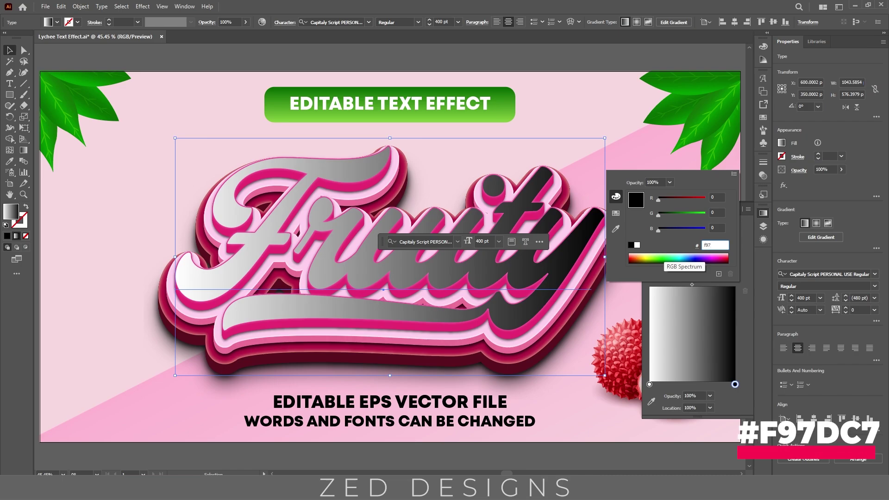
pyautogui.write('dc7')
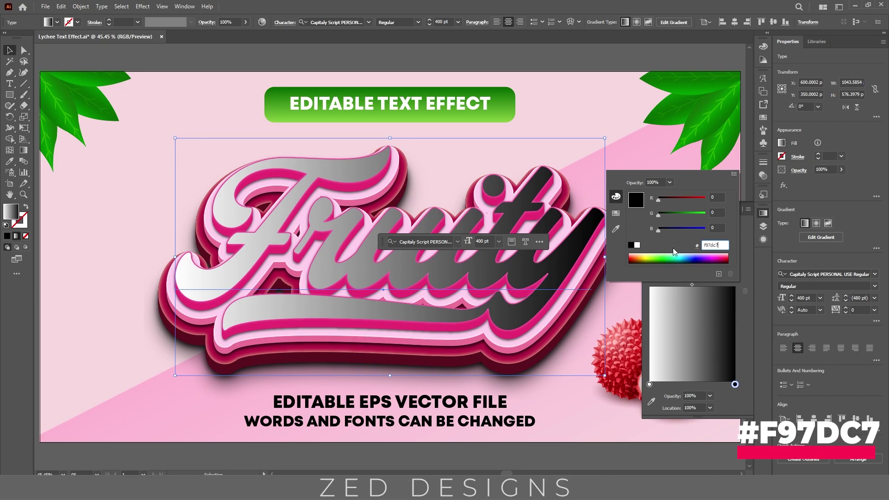
pyautogui.click(716, 227)
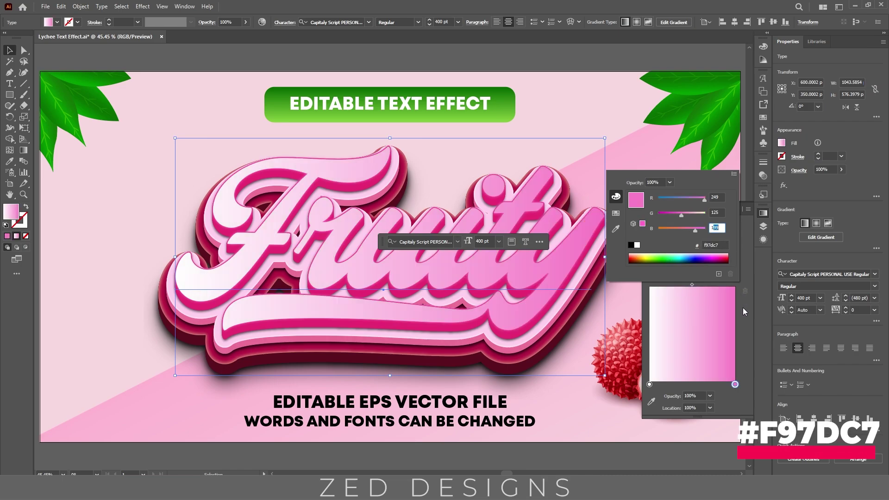
pyautogui.click(743, 308)
# Step: Set the white start stop of the gradient to colour #F97DC7
pyautogui.doubleClick(649, 385)
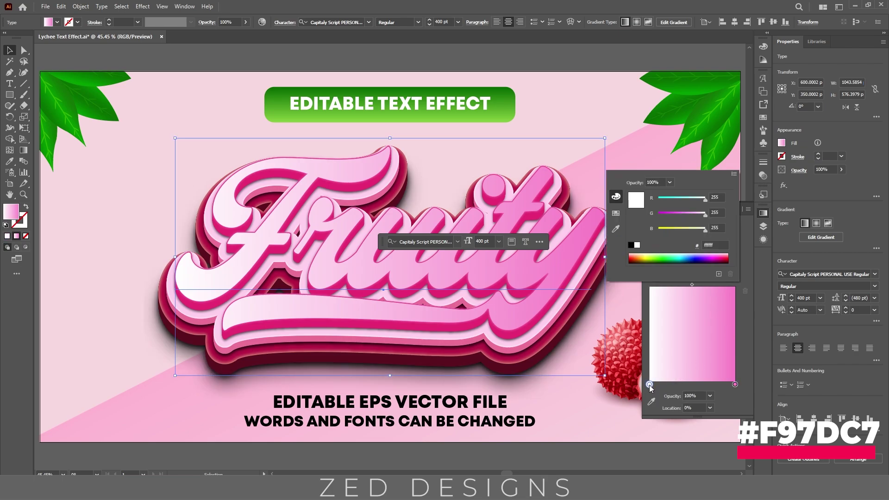
pyautogui.click(719, 244)
pyautogui.write('f97dc7')
pyautogui.press('Return')
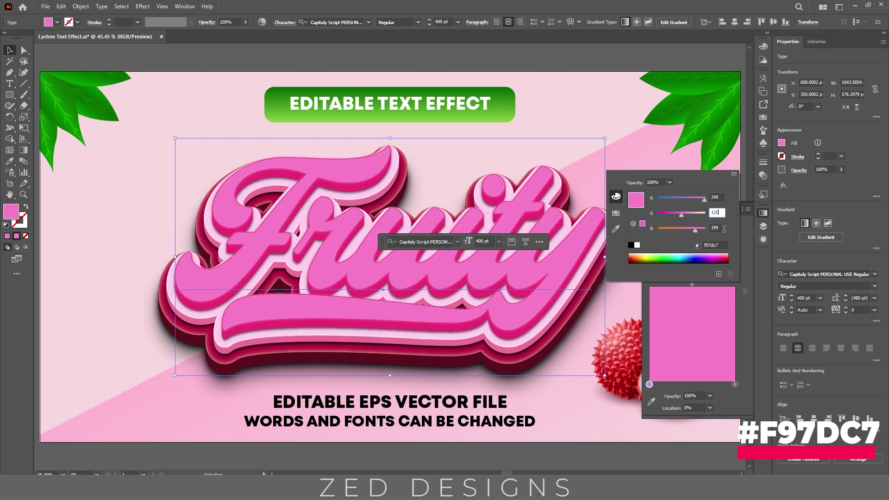
pyautogui.click(744, 316)
# Step: Set the topmost fill gradient's end stop to 0% opacity and the gradient angle to 90°
pyautogui.click(734, 383)
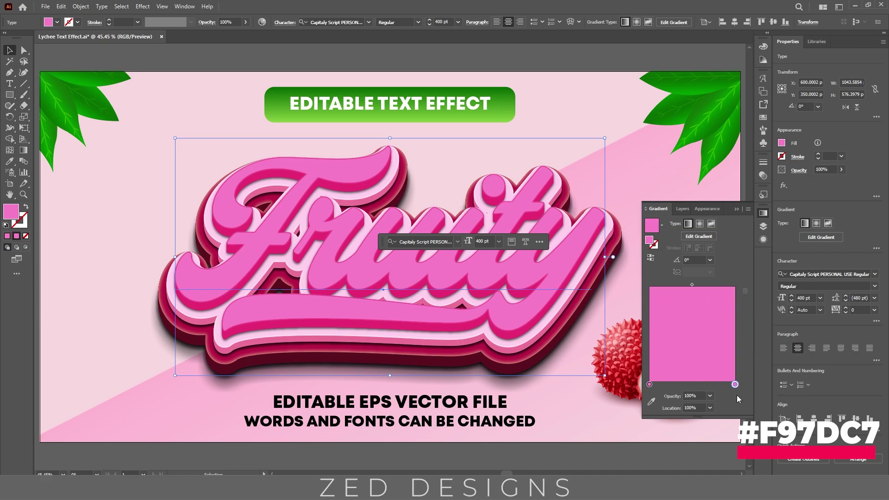
pyautogui.click(709, 396)
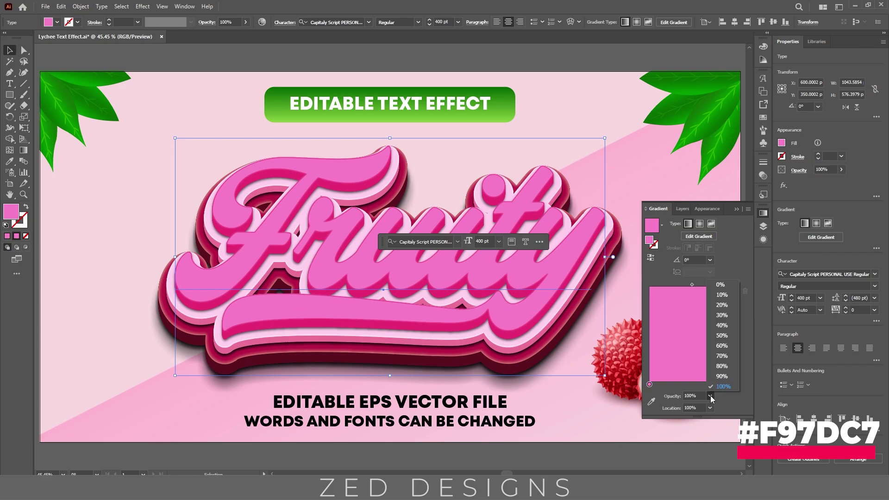
pyautogui.click(725, 288)
pyautogui.click(710, 261)
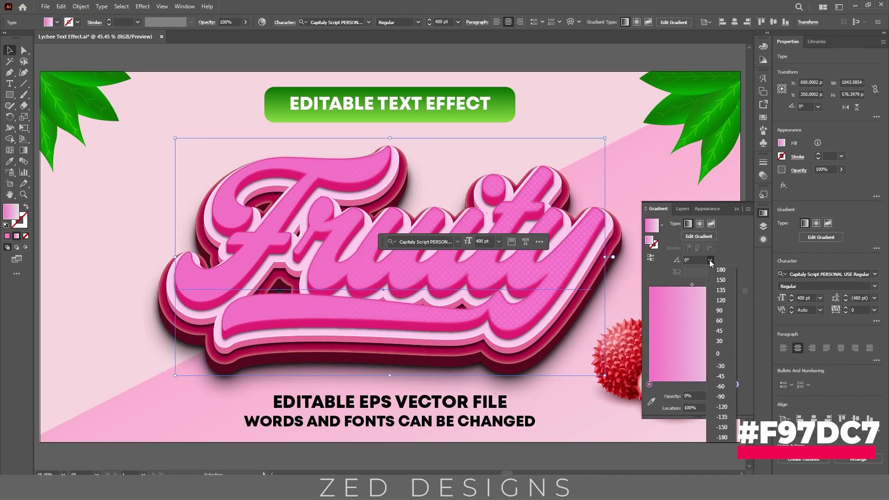
pyautogui.click(719, 311)
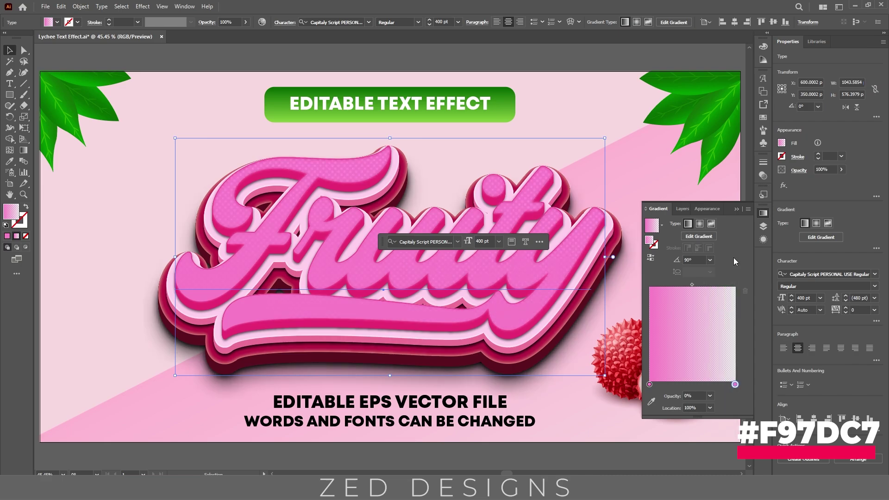
# Step: Duplicate the solid pink fill below the dot-pattern fill and move the copy to the top of the fill stack
pyautogui.click(763, 241)
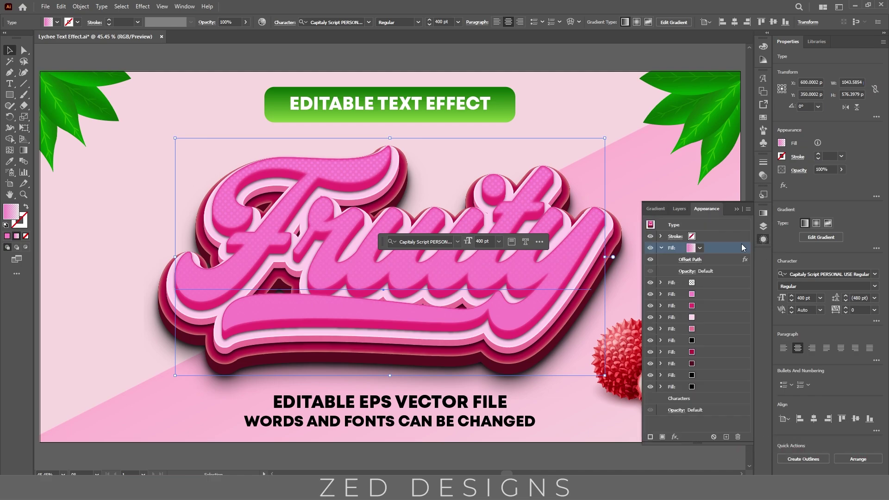
pyautogui.click(661, 248)
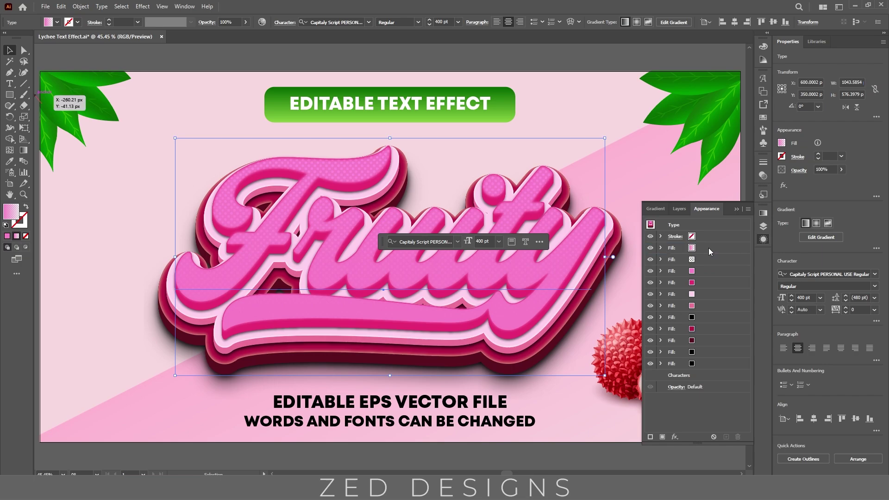
pyautogui.click(703, 270)
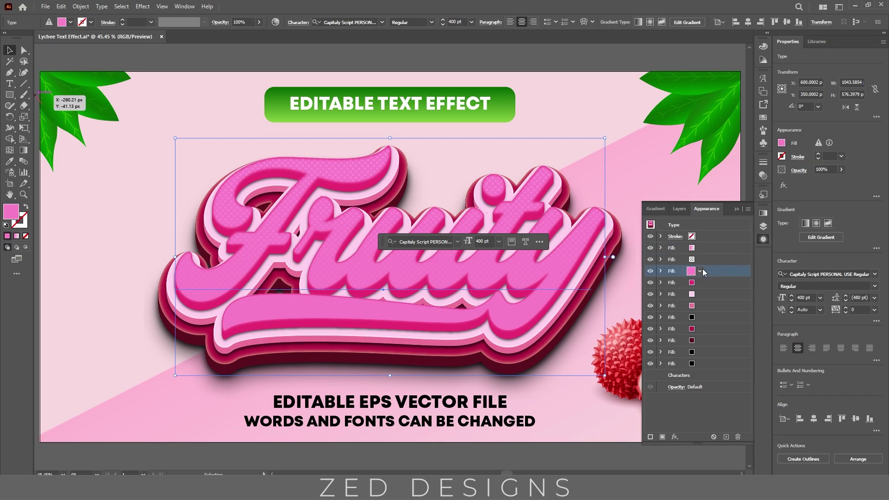
pyautogui.click(726, 436)
pyautogui.moveTo(710, 273); pyautogui.dragTo(710, 243)
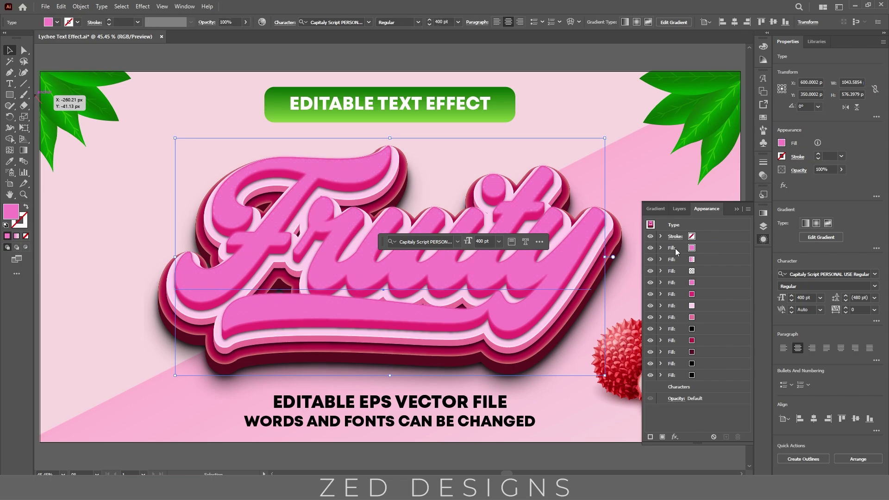
# Step: Set the topmost pink fill's Offset Path to -5 px with Miter joins, and check its Gaussian Blur radius
pyautogui.click(709, 248)
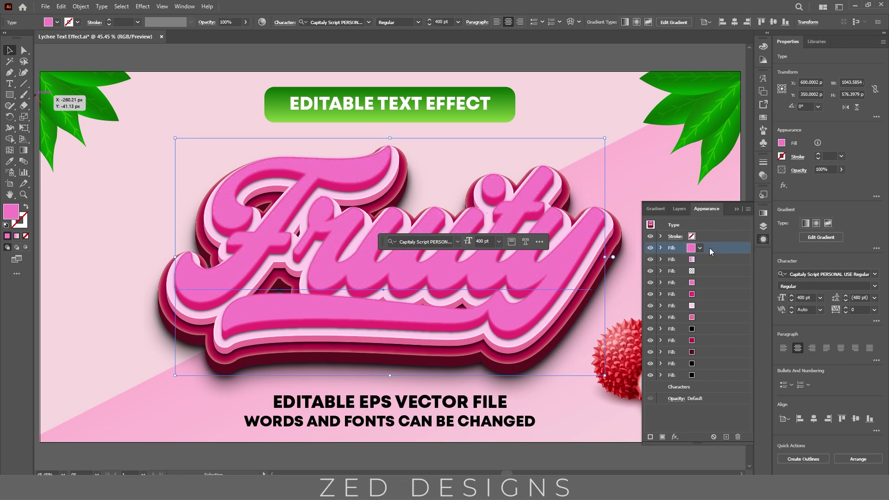
pyautogui.click(661, 248)
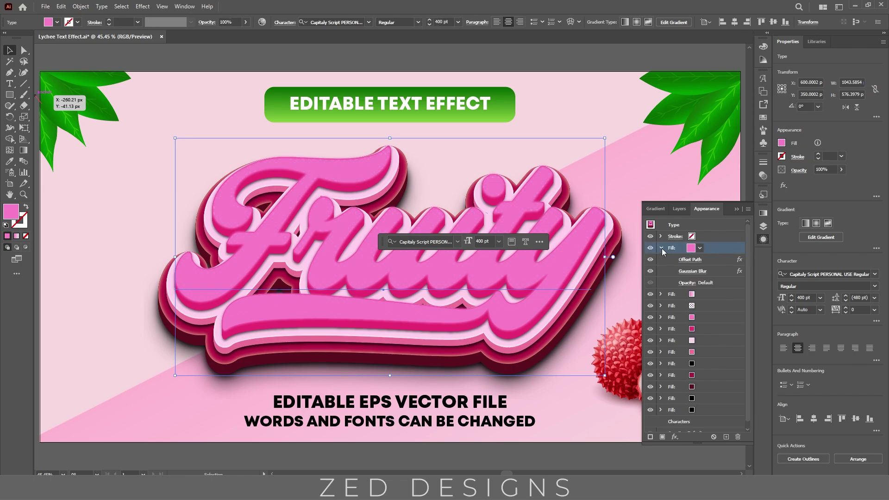
pyautogui.click(689, 260)
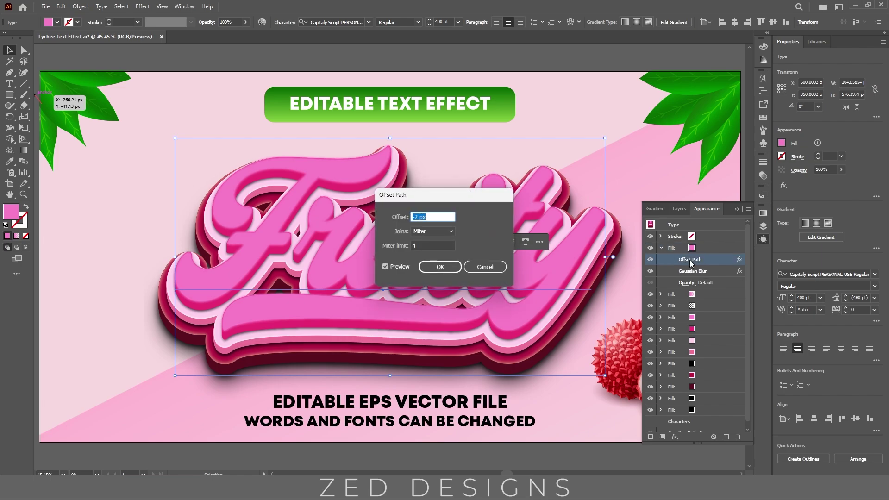
pyautogui.write('-5')
pyautogui.press('Tab')
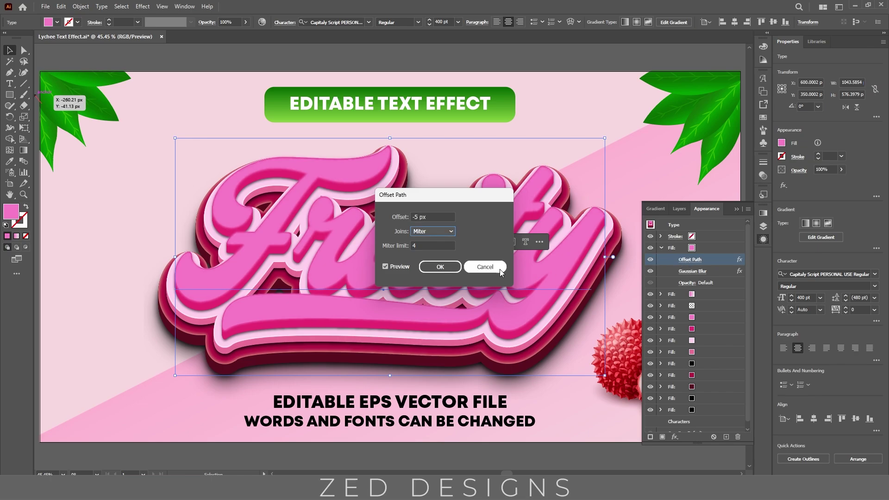
pyautogui.click(448, 269)
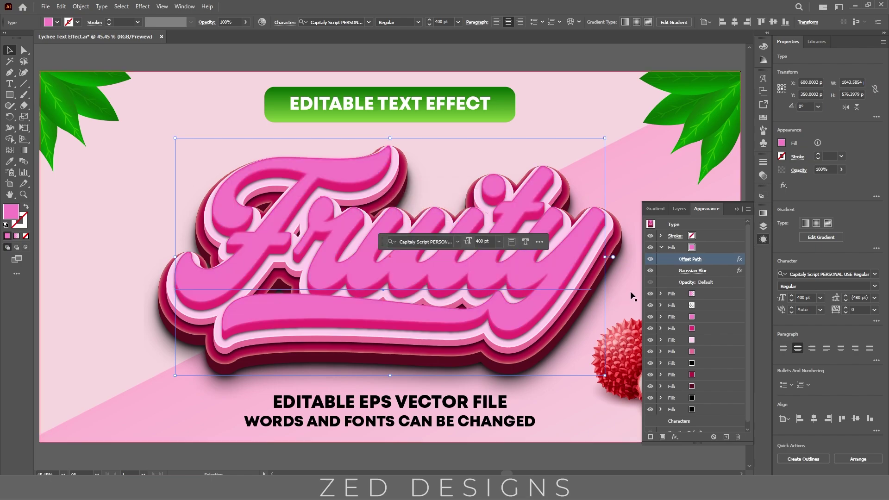
pyautogui.click(713, 271)
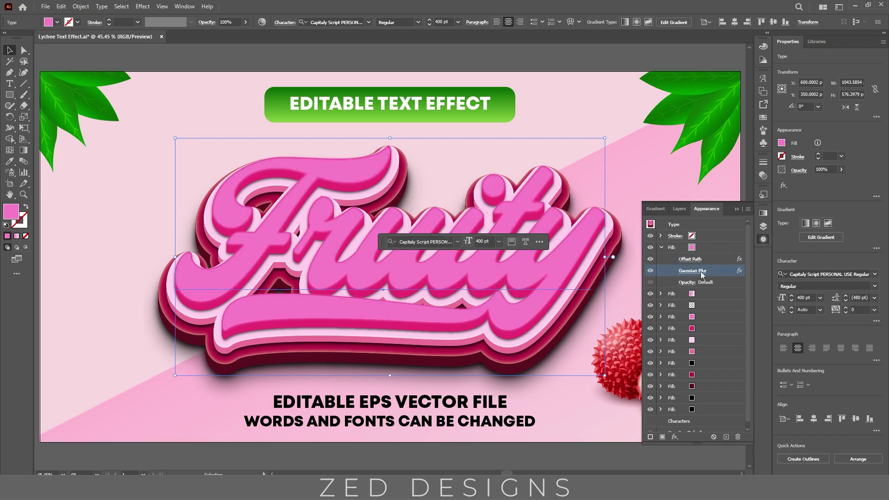
pyautogui.doubleClick(700, 271)
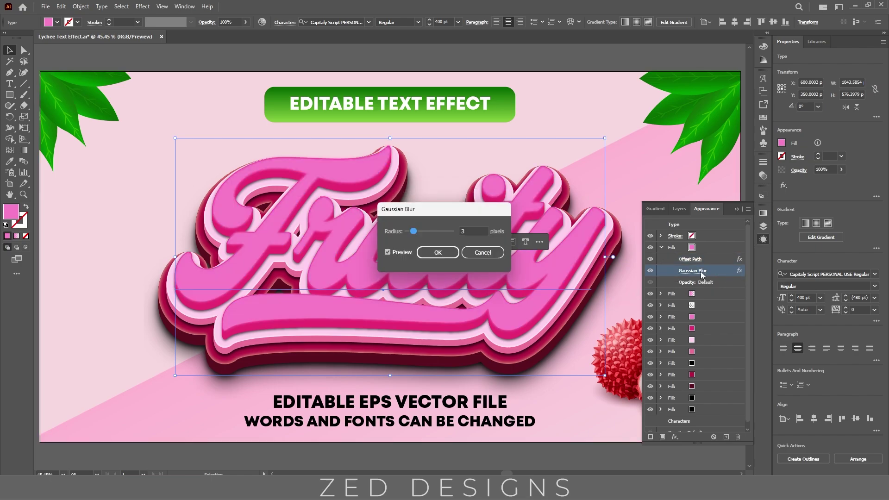
pyautogui.press('Return')
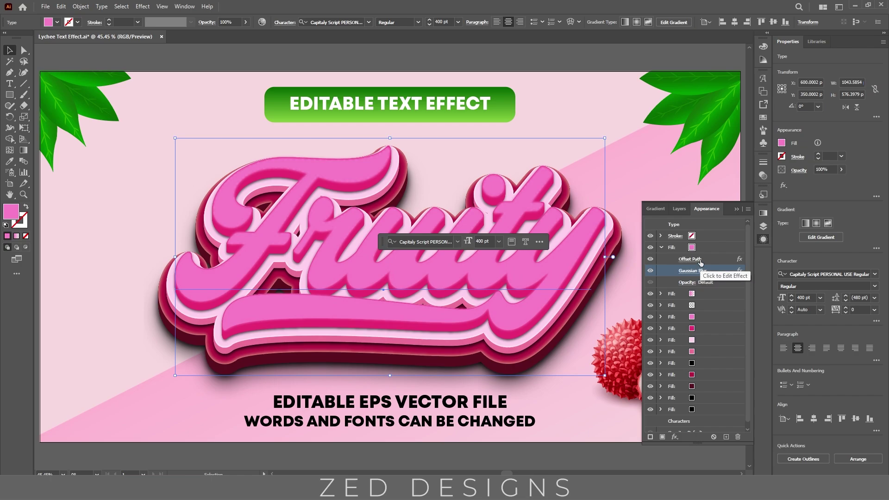
# Step: Change the topmost fill's colour to grey #999999
pyautogui.click(705, 249)
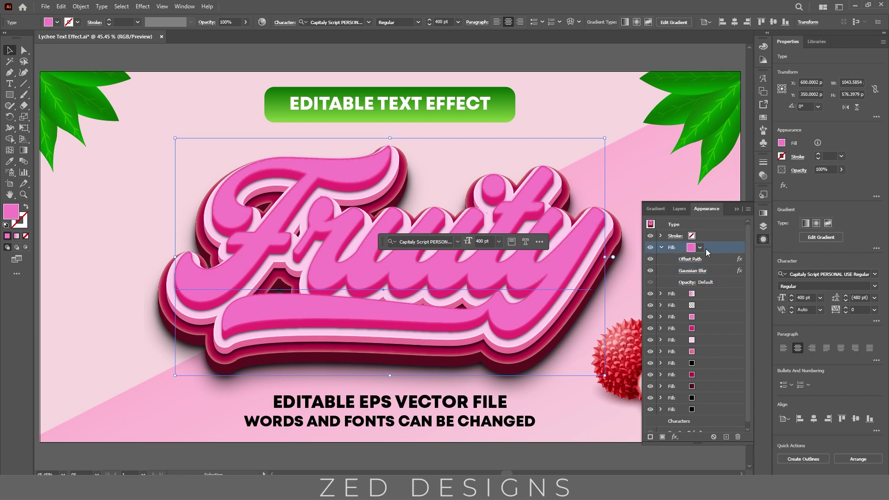
pyautogui.doubleClick(12, 216)
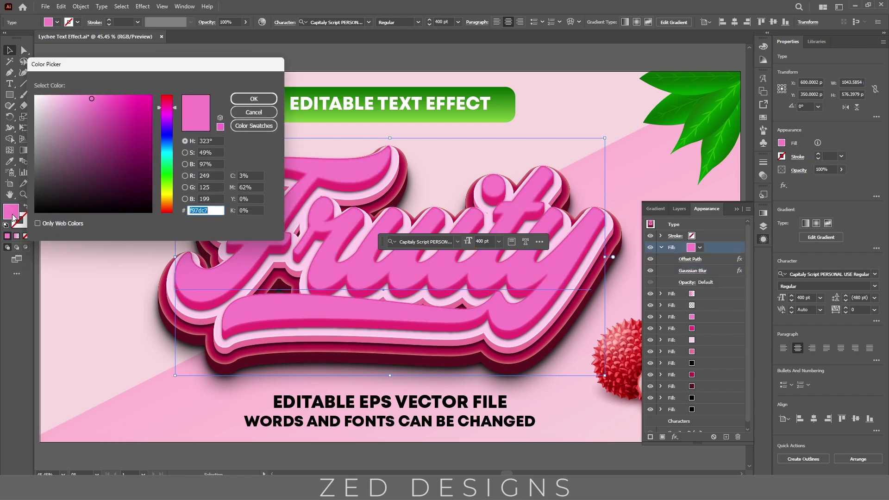
pyautogui.write('999999')
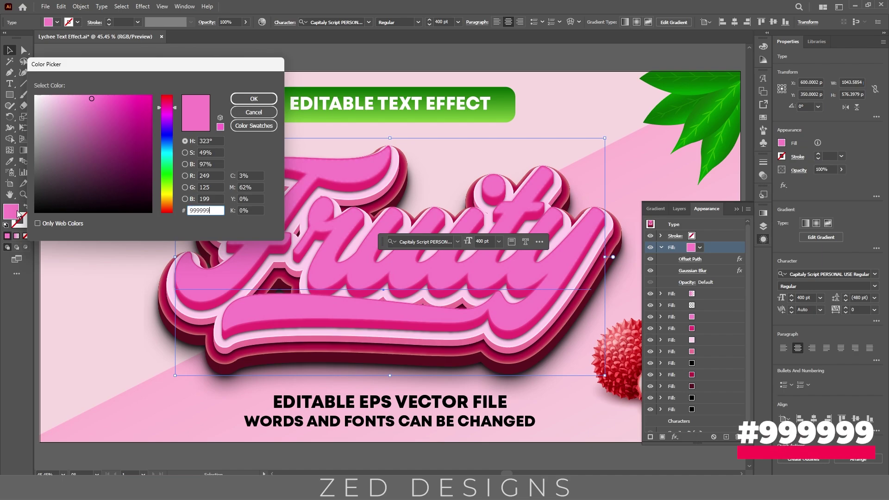
pyautogui.click(255, 175)
pyautogui.click(251, 102)
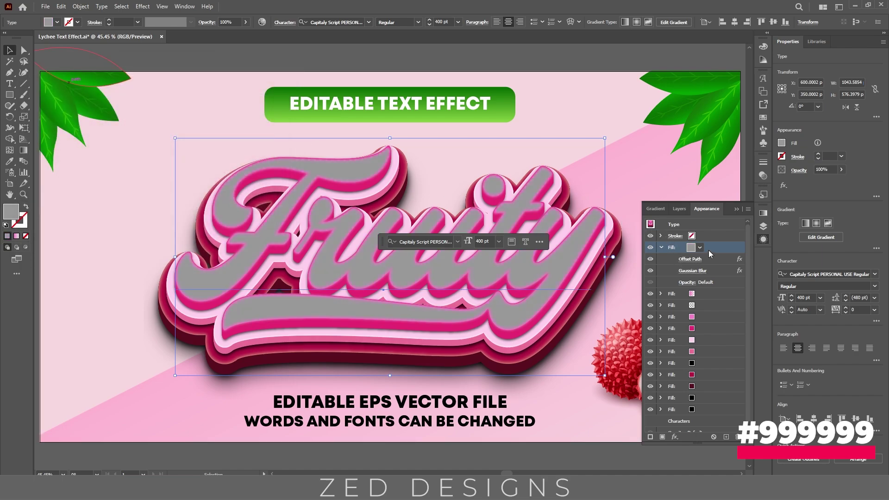
# Step: Apply a Plastic Wrap effect to the grey fill with highlight strength 14, detail 1 and smoothness 15
pyautogui.click(675, 437)
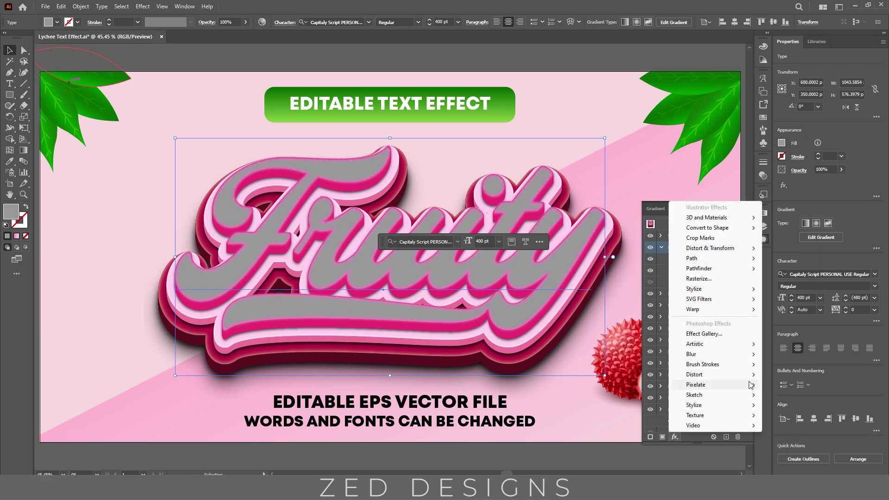
pyautogui.moveTo(742, 348)
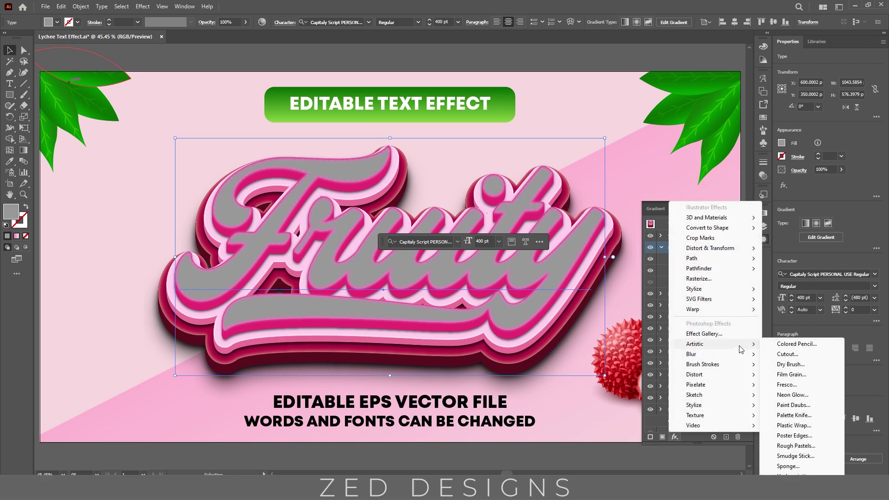
pyautogui.click(796, 424)
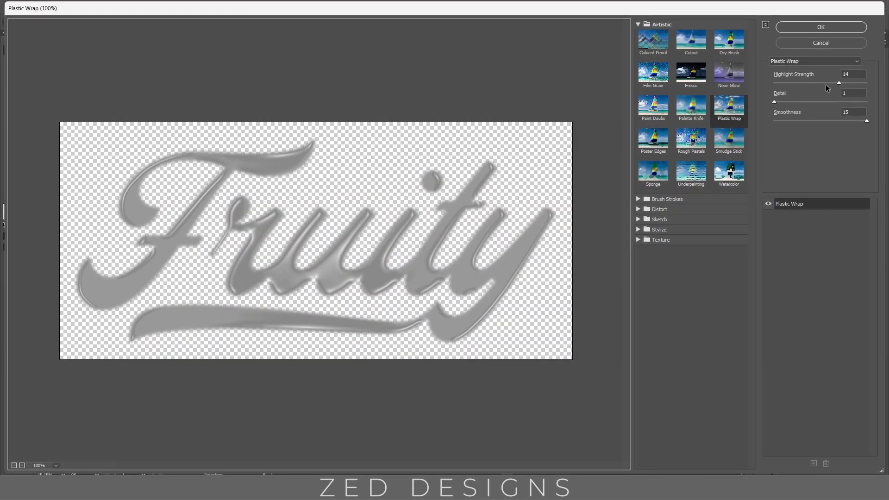
pyautogui.click(857, 74)
pyautogui.click(855, 93)
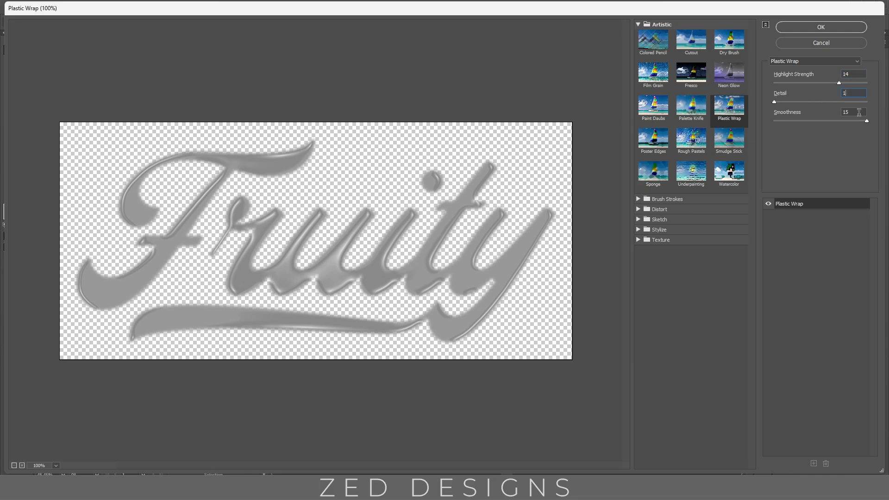
pyautogui.click(828, 27)
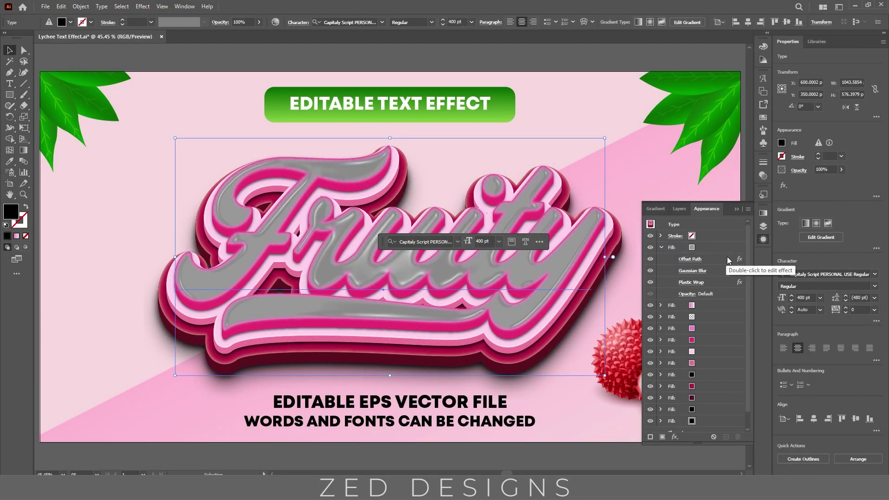
# Step: Set the grey Plastic Wrap fill's blending mode to Overlay and deselect the text
pyautogui.click(688, 294)
pyautogui.click(686, 295)
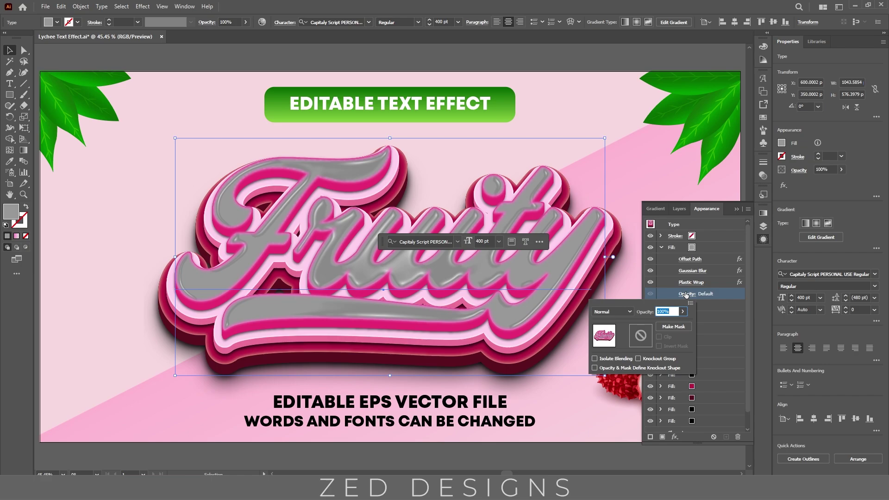
pyautogui.click(616, 311)
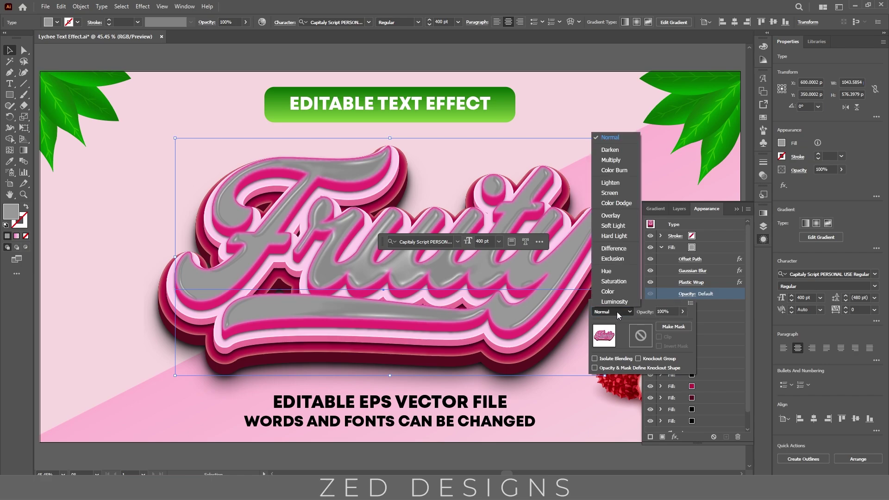
pyautogui.click(610, 215)
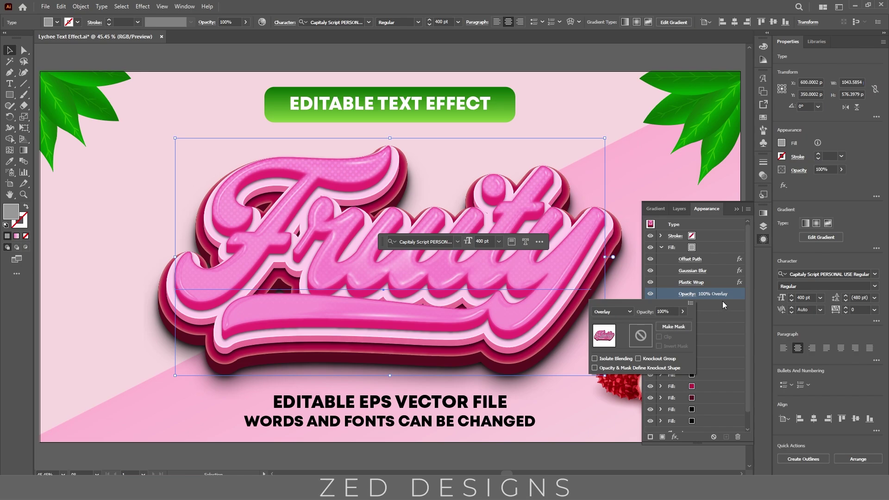
pyautogui.click(737, 209)
pyautogui.click(381, 456)
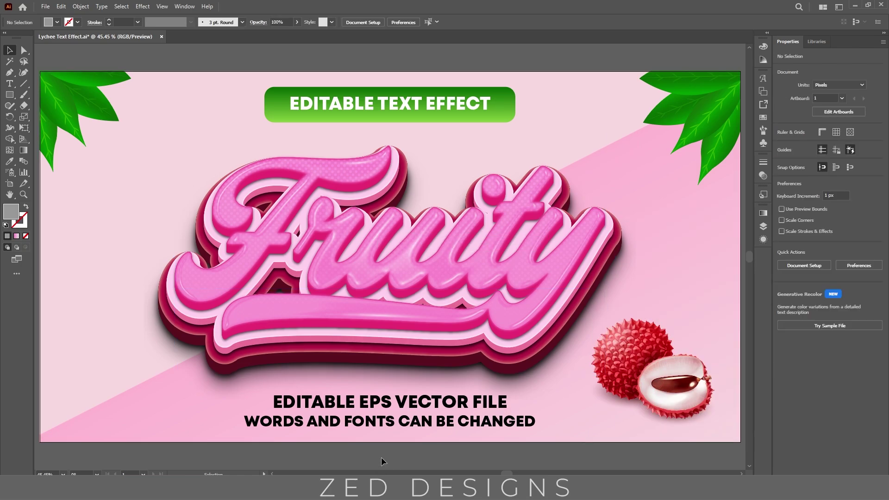